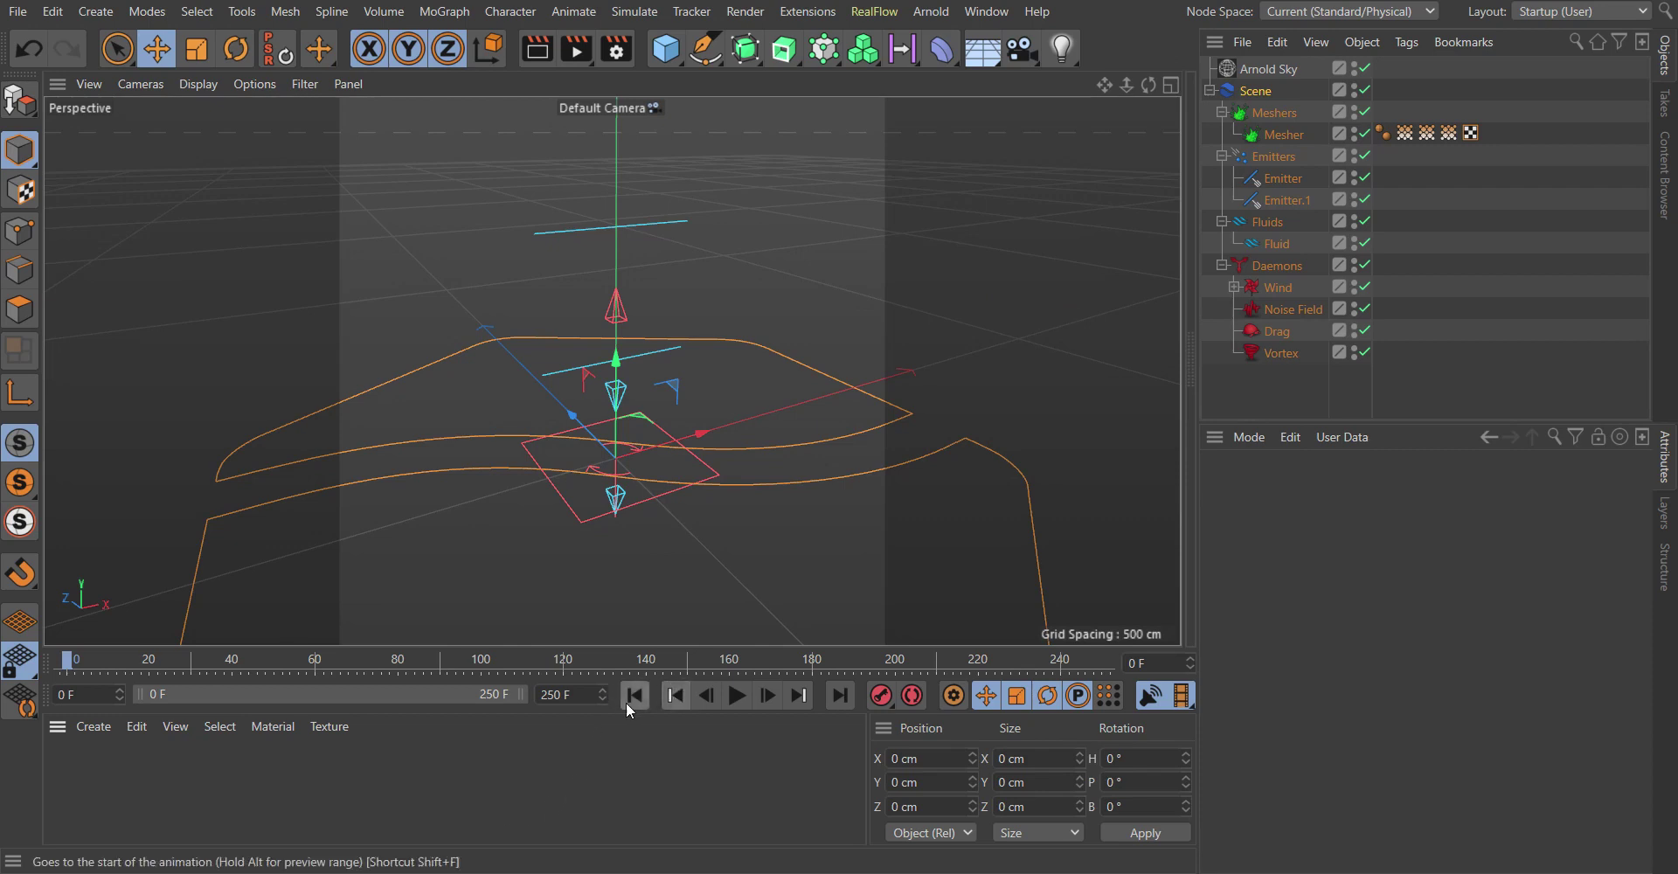
- Play the fluid simulation and examine the moving liquid mesh from several angles
left_click(735, 695)
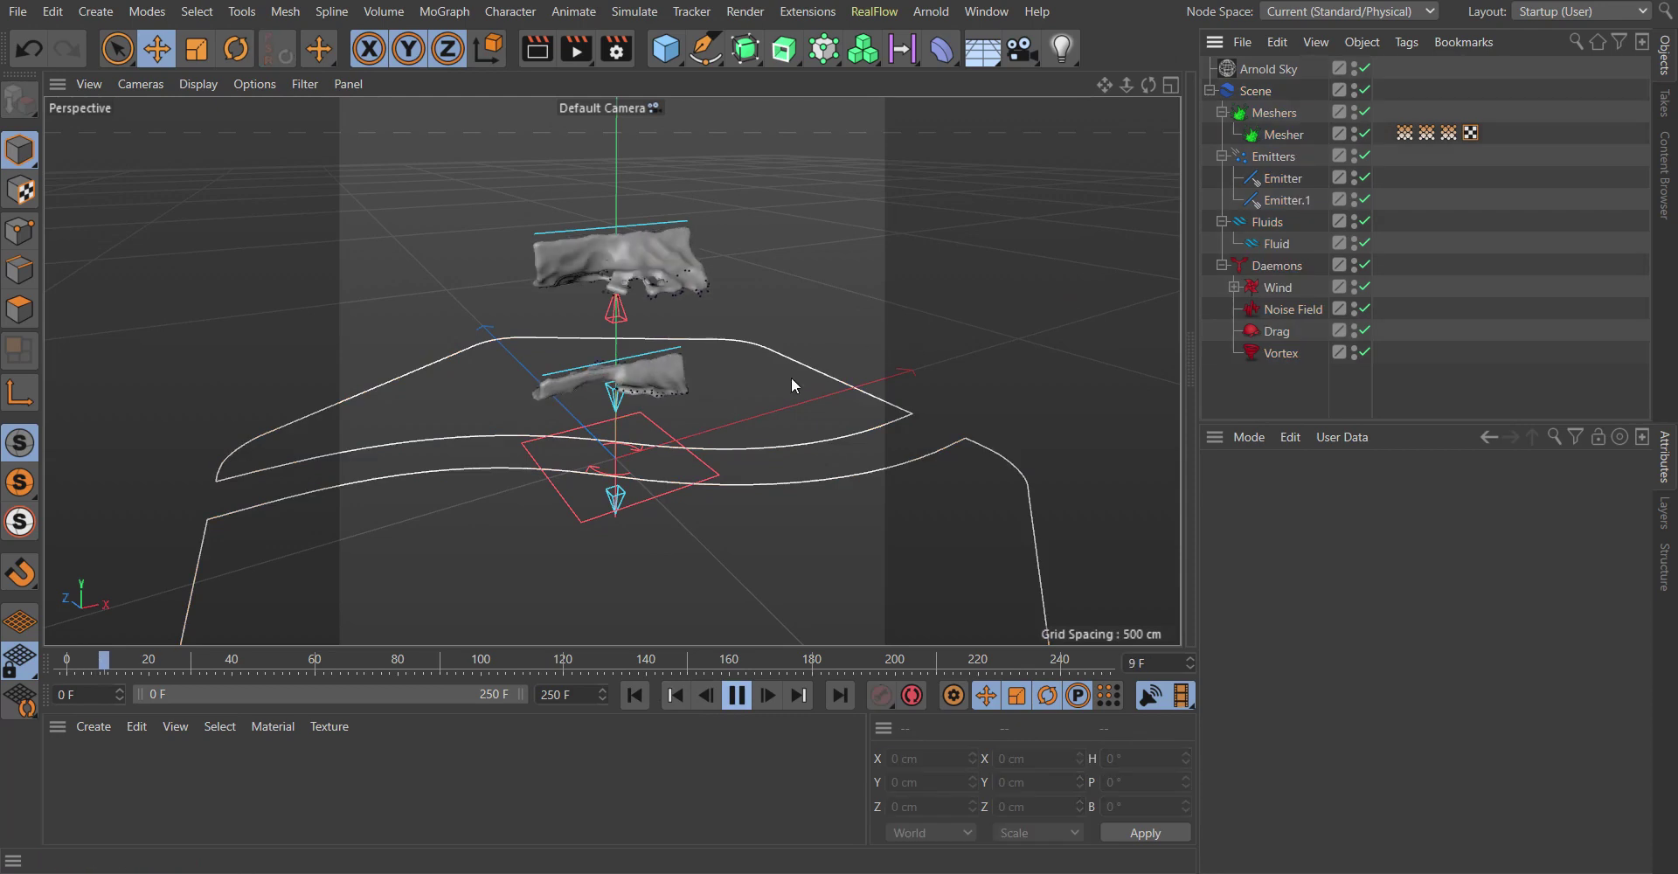
left_click_drag(757, 357, 729, 310, "alt")
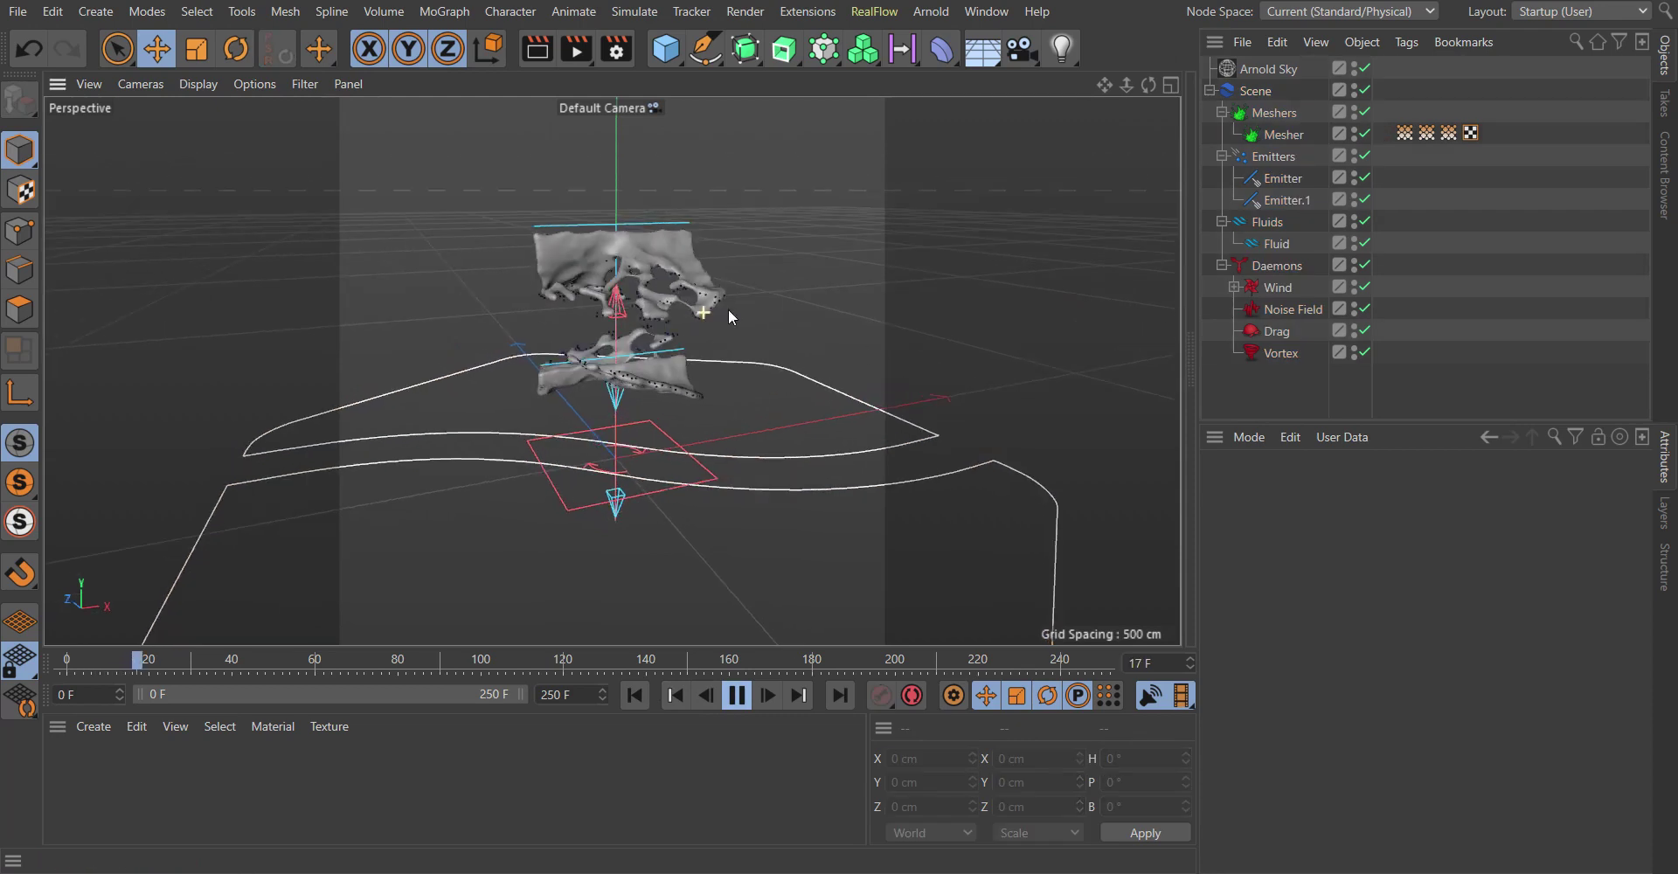
right_click_drag(729, 310, 743, 310, "alt")
left_click_drag(699, 336, 560, 319, "alt")
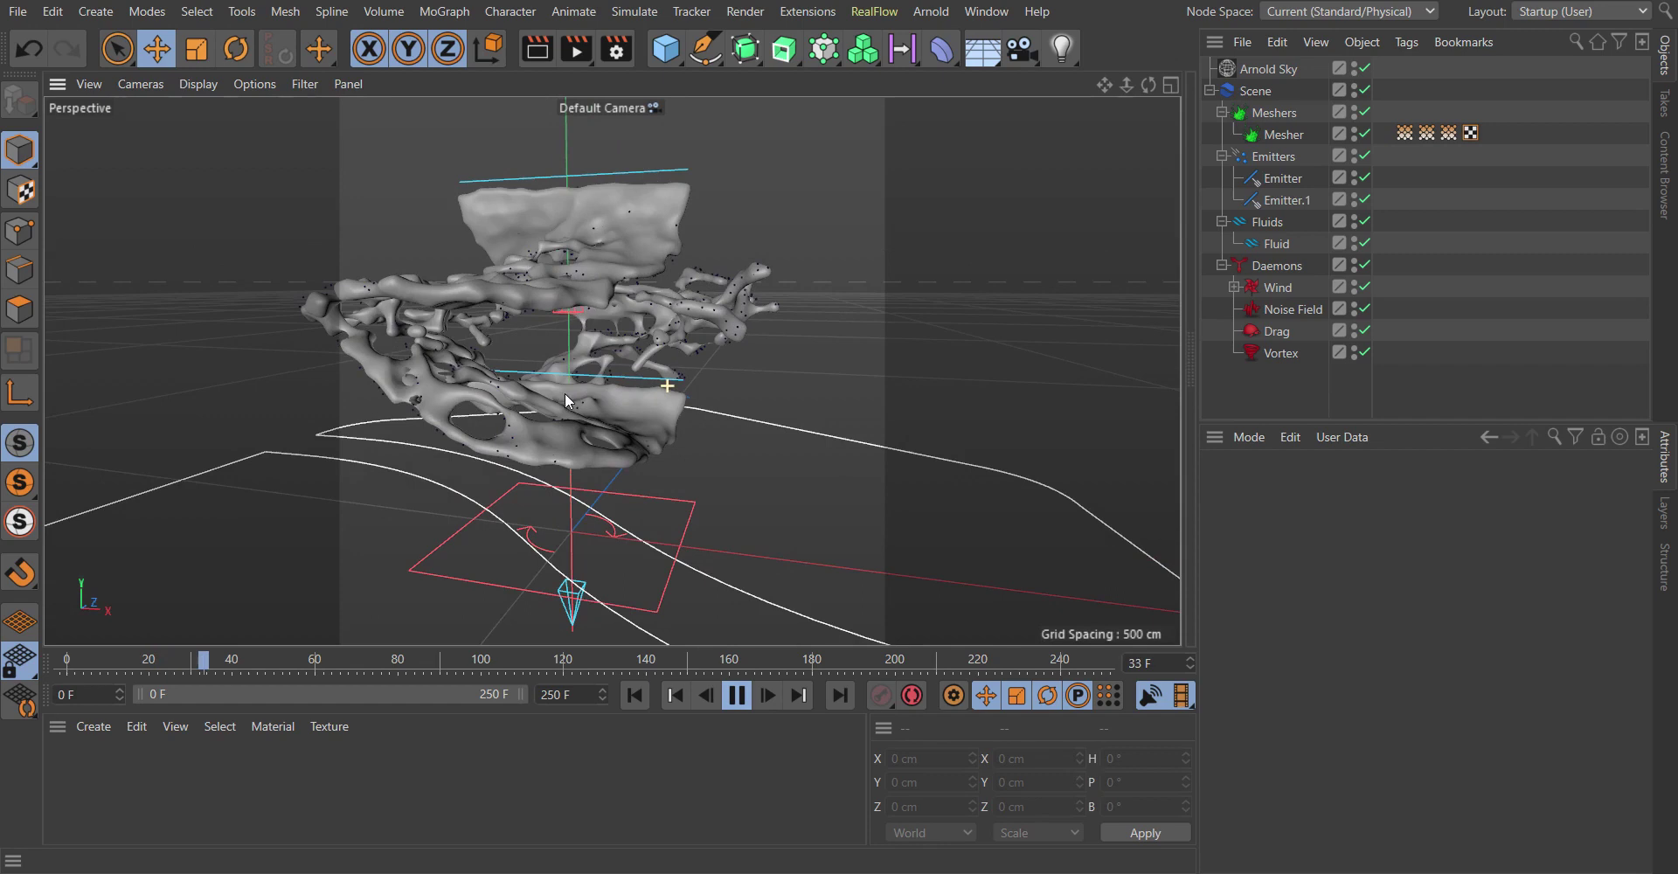
right_click_drag(565, 394, 525, 399, "alt")
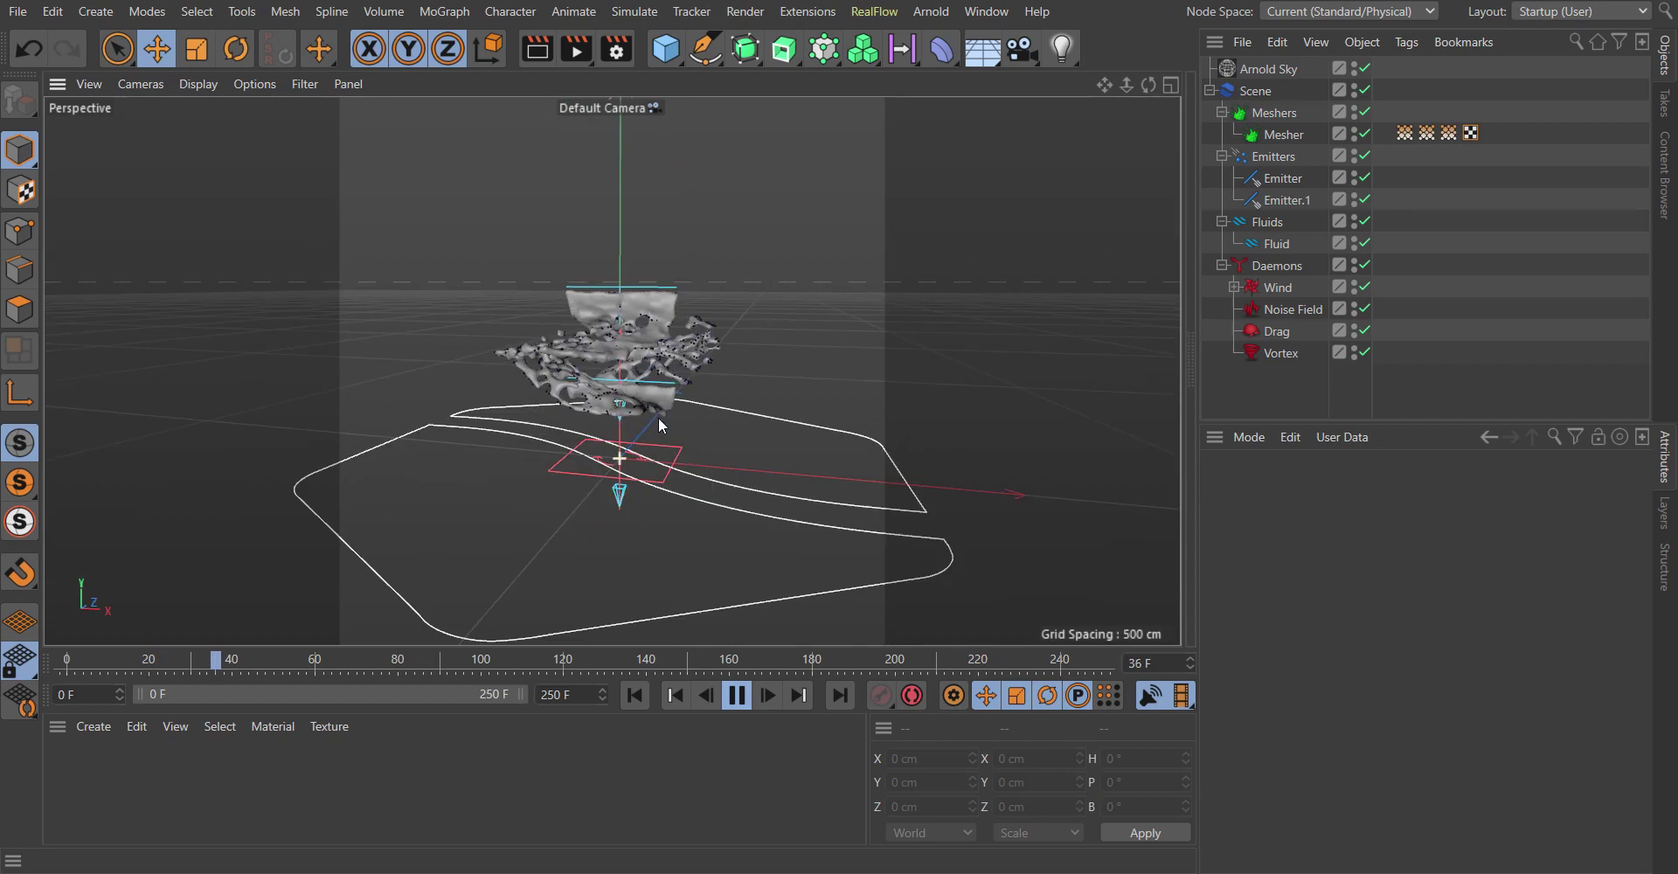
left_click(737, 695)
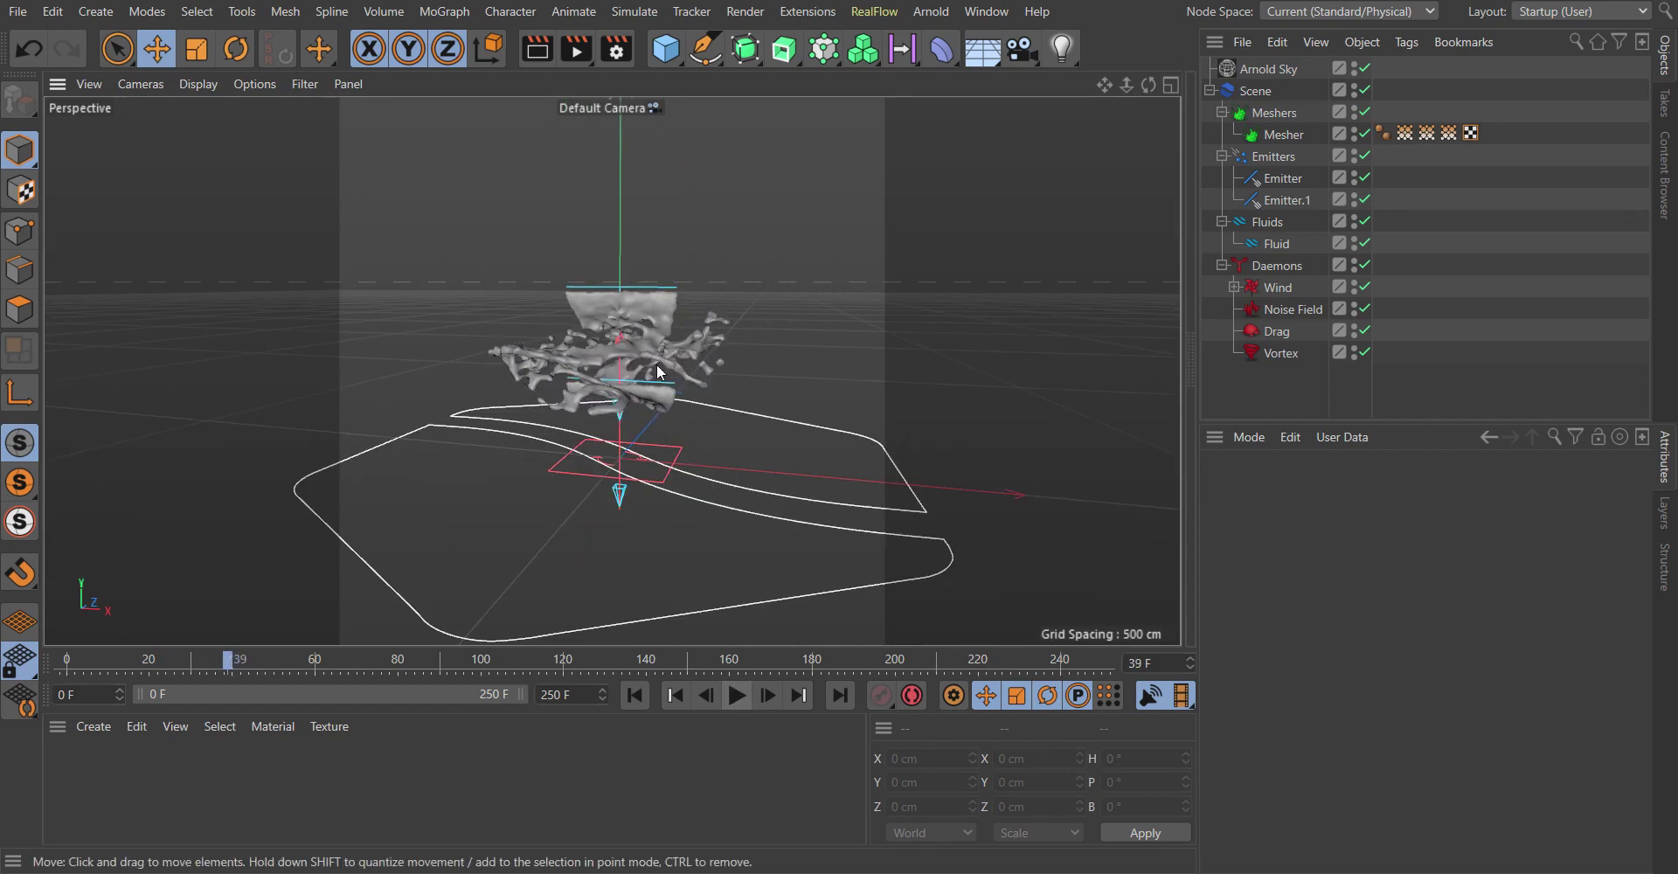
left_click_drag(657, 369, 770, 431, "alt")
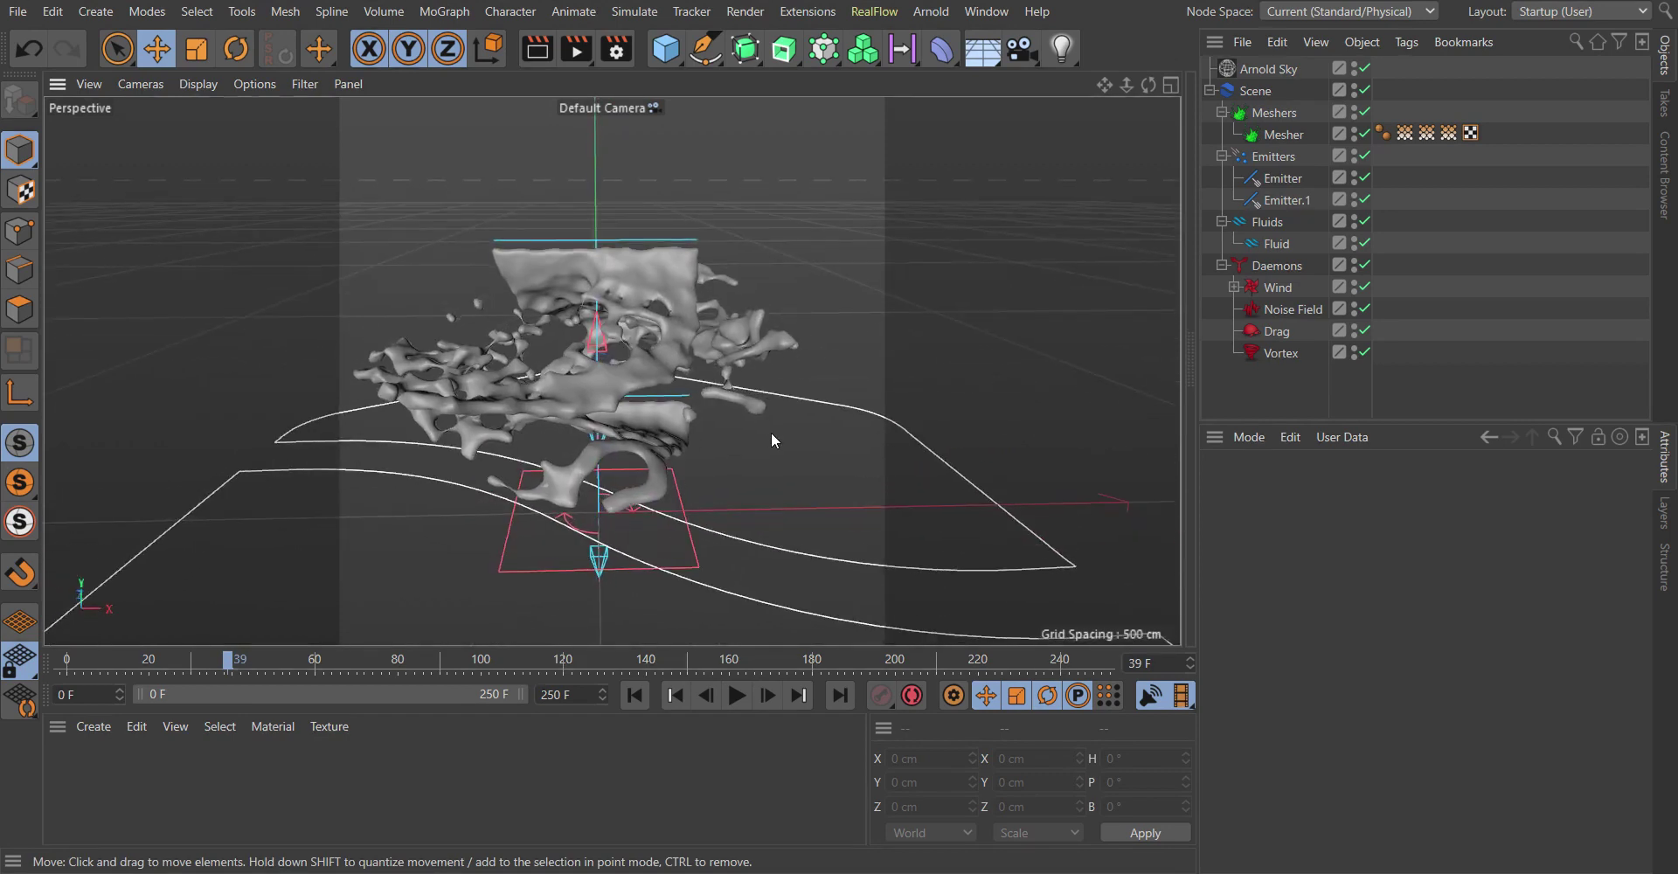
left_click(737, 695)
left_click_drag(720, 449, 780, 439, "alt")
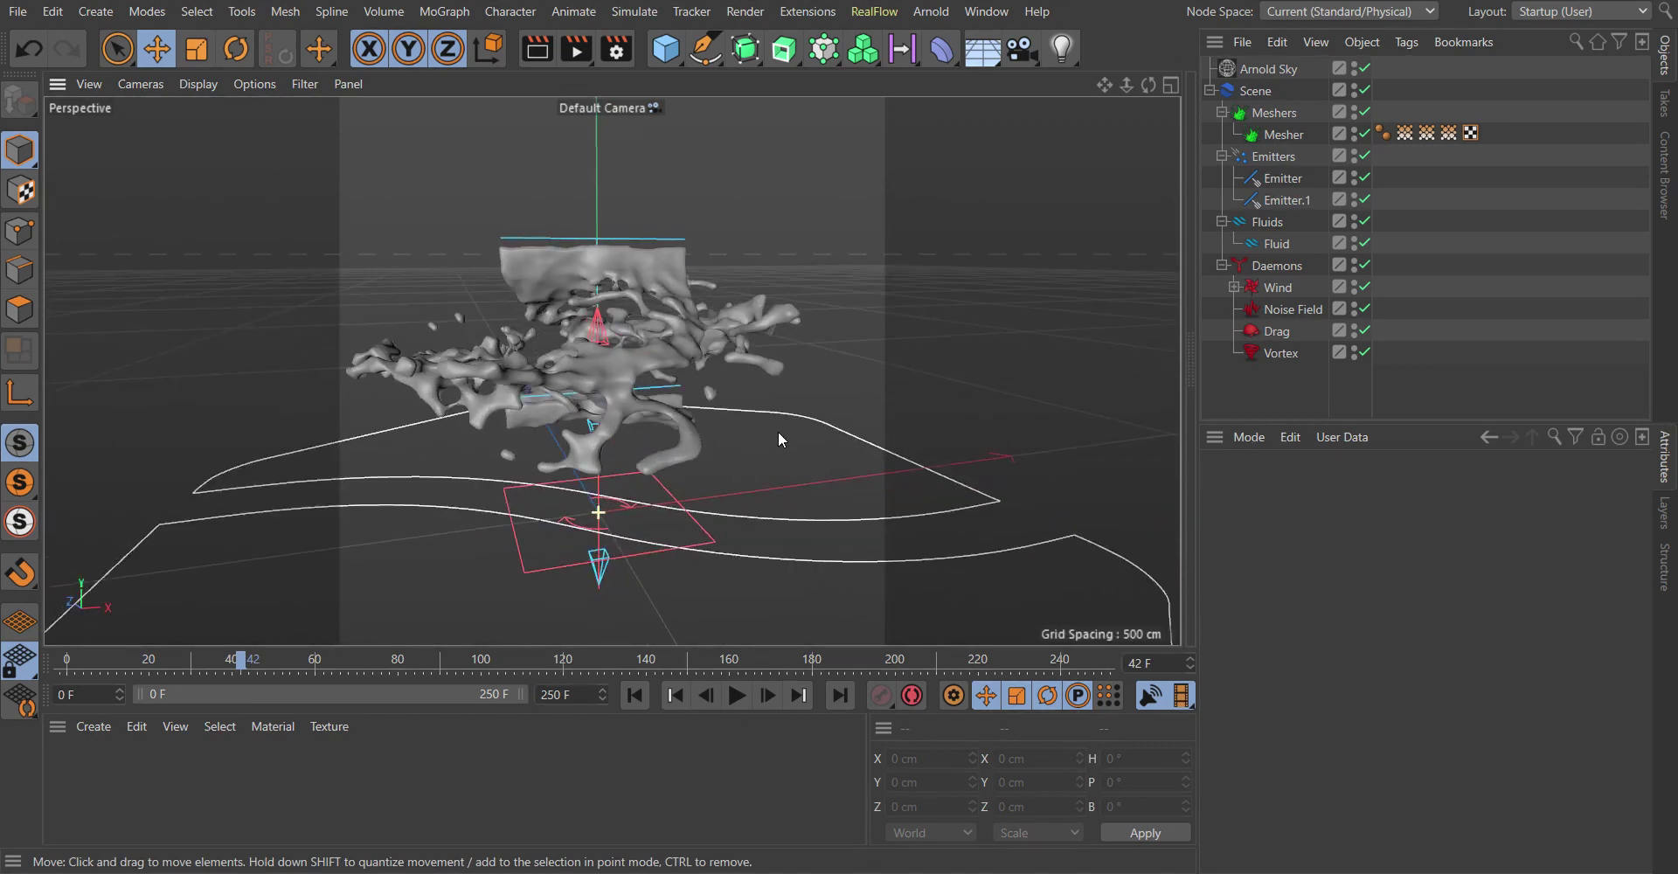
- Replay the simulation from frame 0 and stop it at about frame 23
left_click(636, 694)
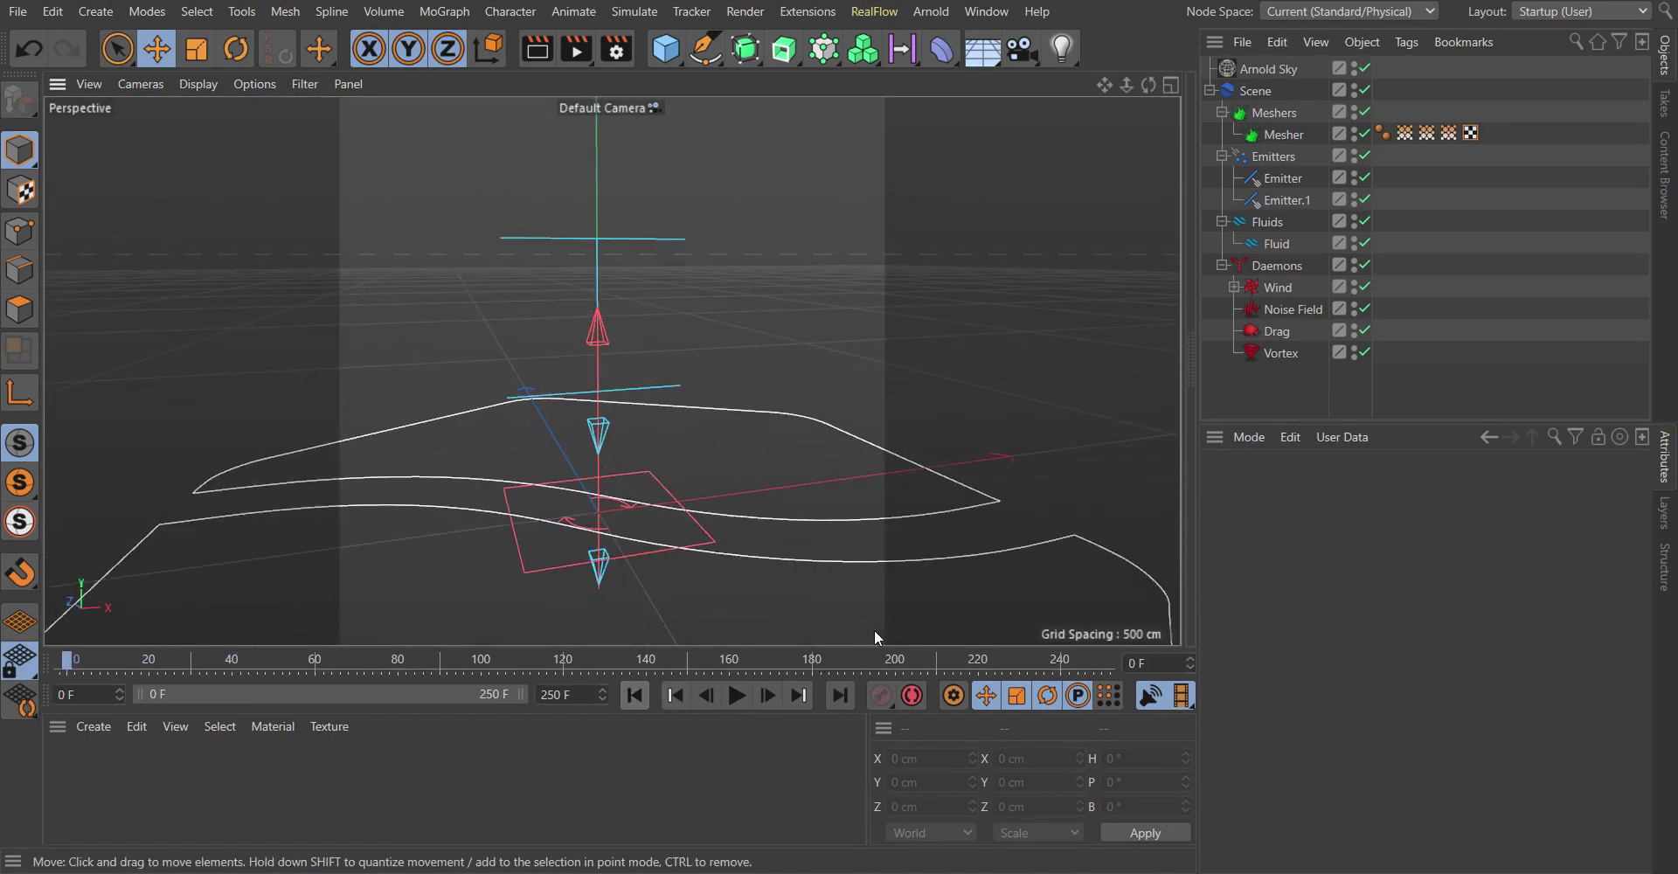
left_click(737, 695)
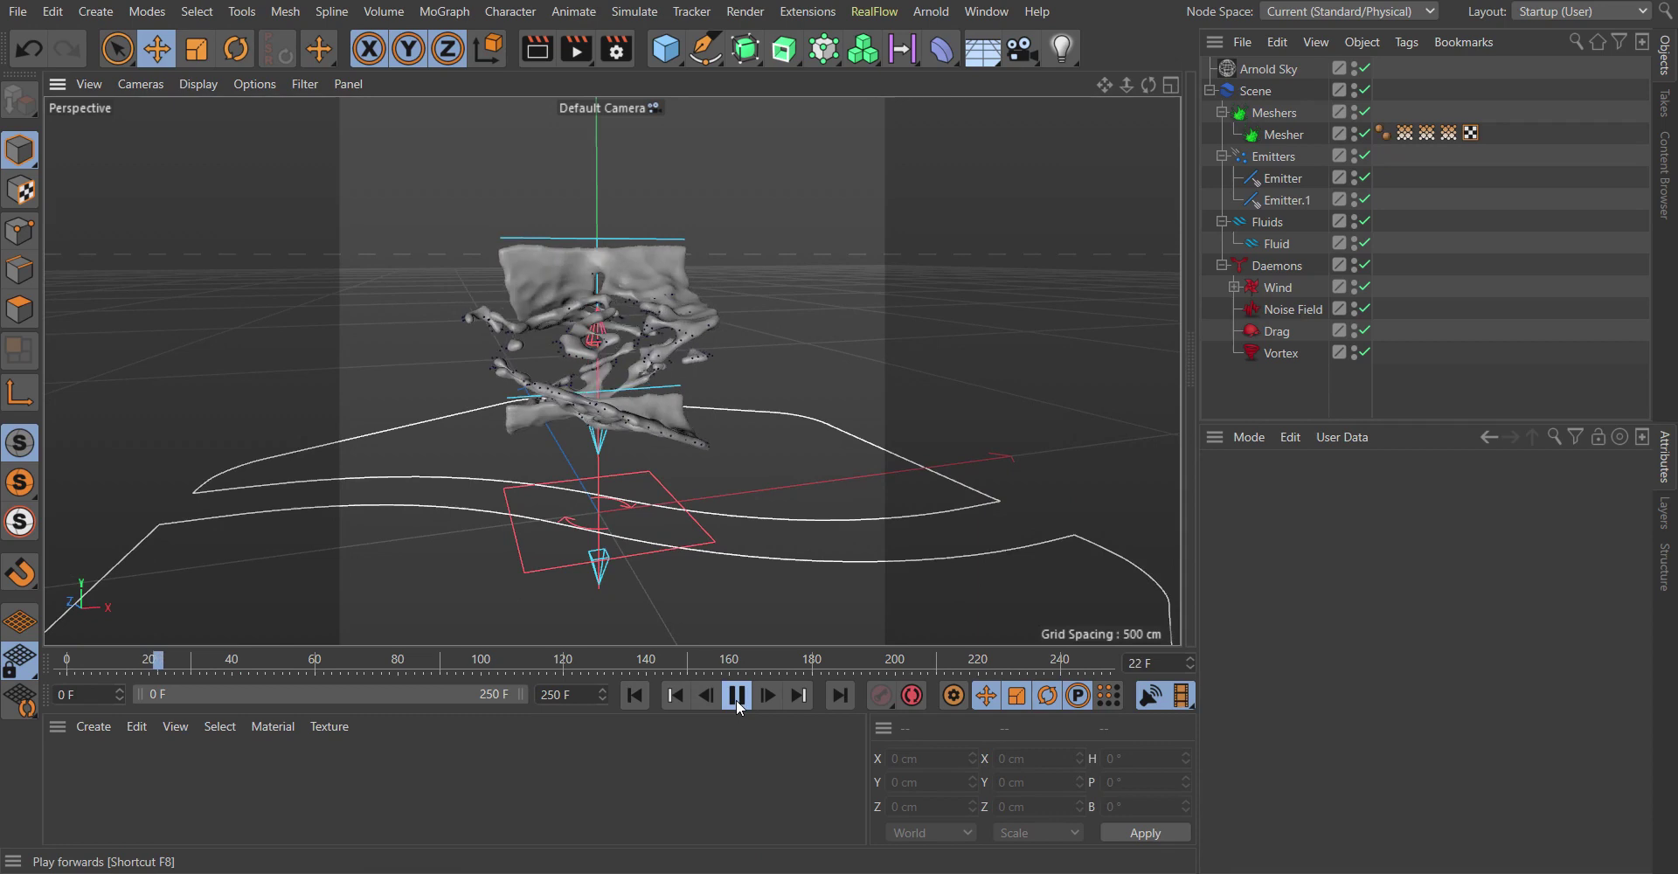
left_click(737, 695)
- Review the Arnold Sky's physical sky settings and the output settings of the Arnold renderer
left_click(1268, 68)
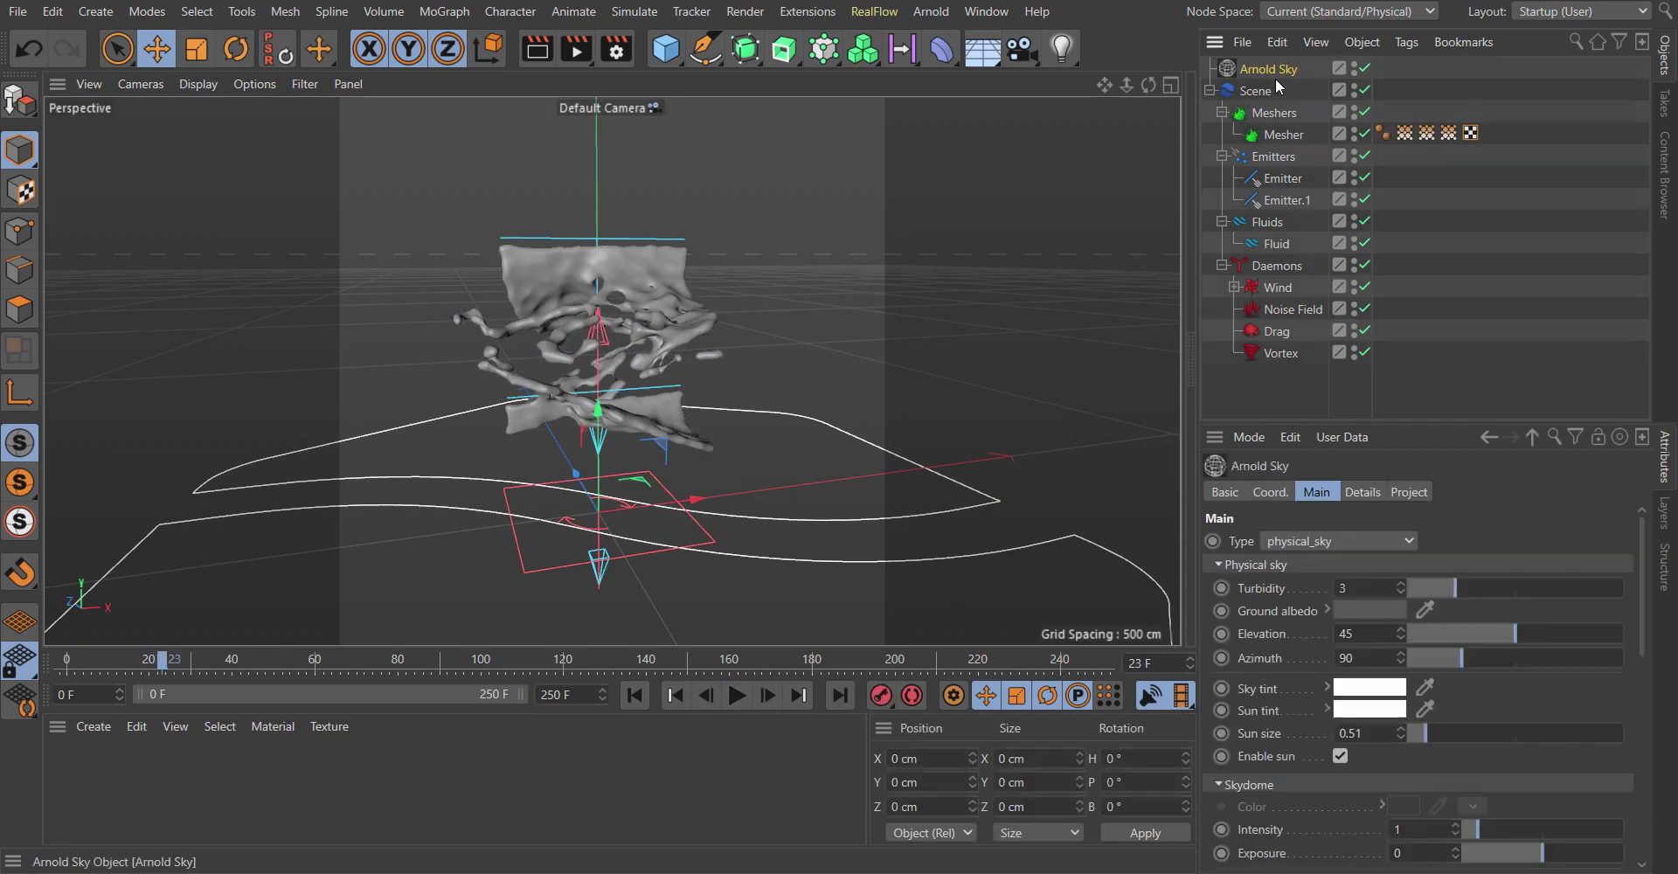
left_click(104, 733)
left_click(104, 732)
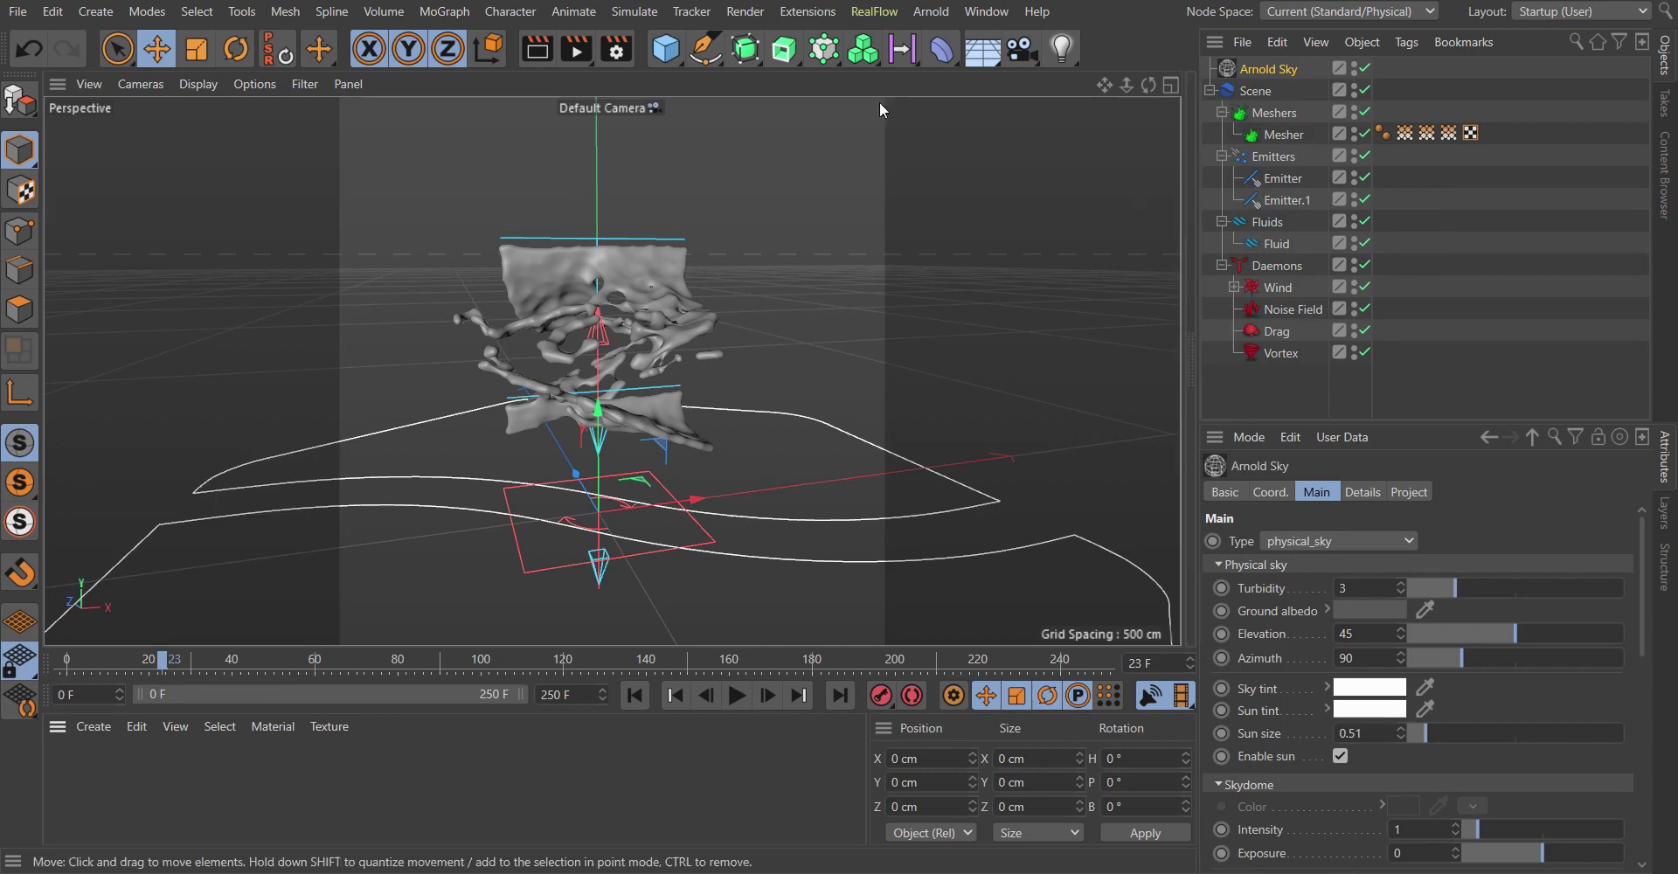
left_click(616, 49)
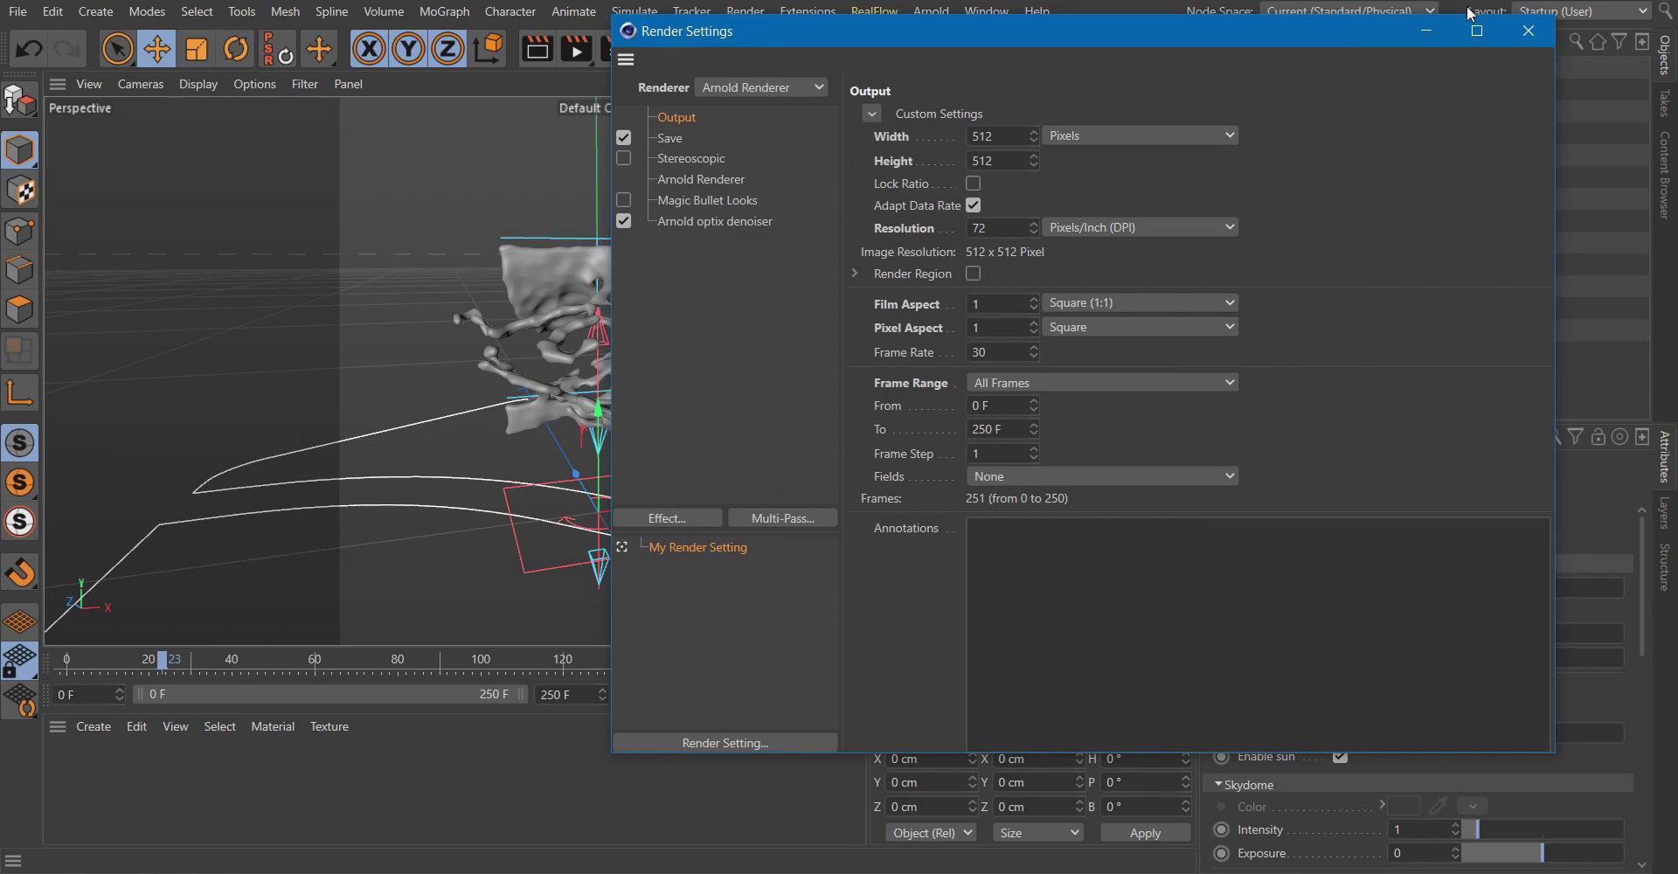
left_click(1528, 31)
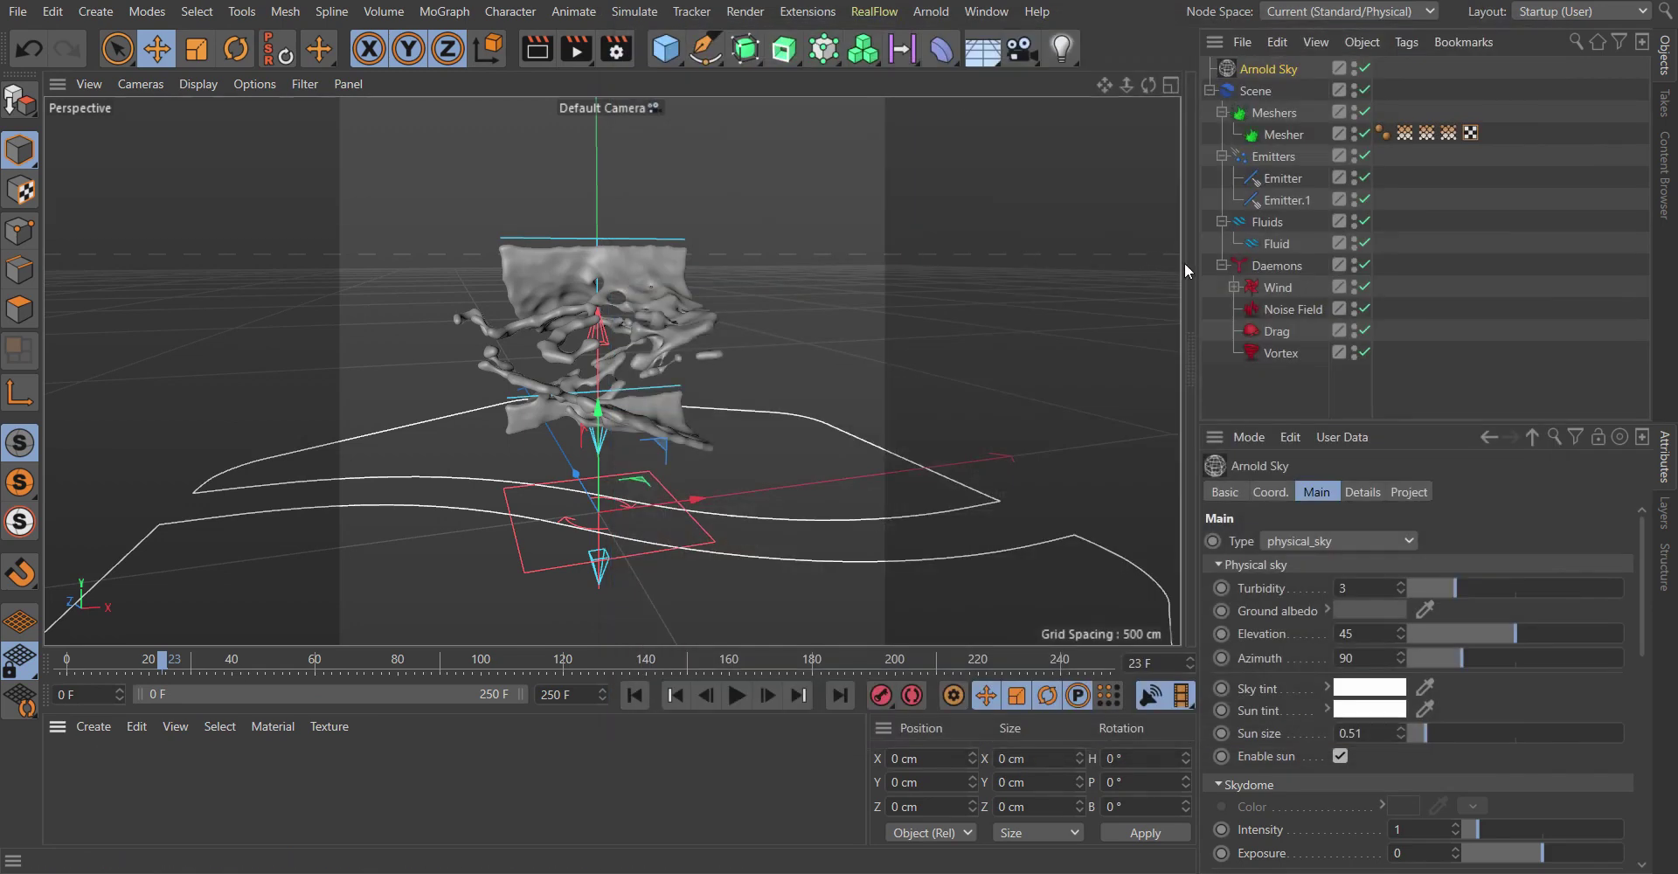
- Place the Arnold IPR window beside the viewport and run a test render of the fluid mesh from a closer angle
left_click_drag(1183, 262, 570, 262)
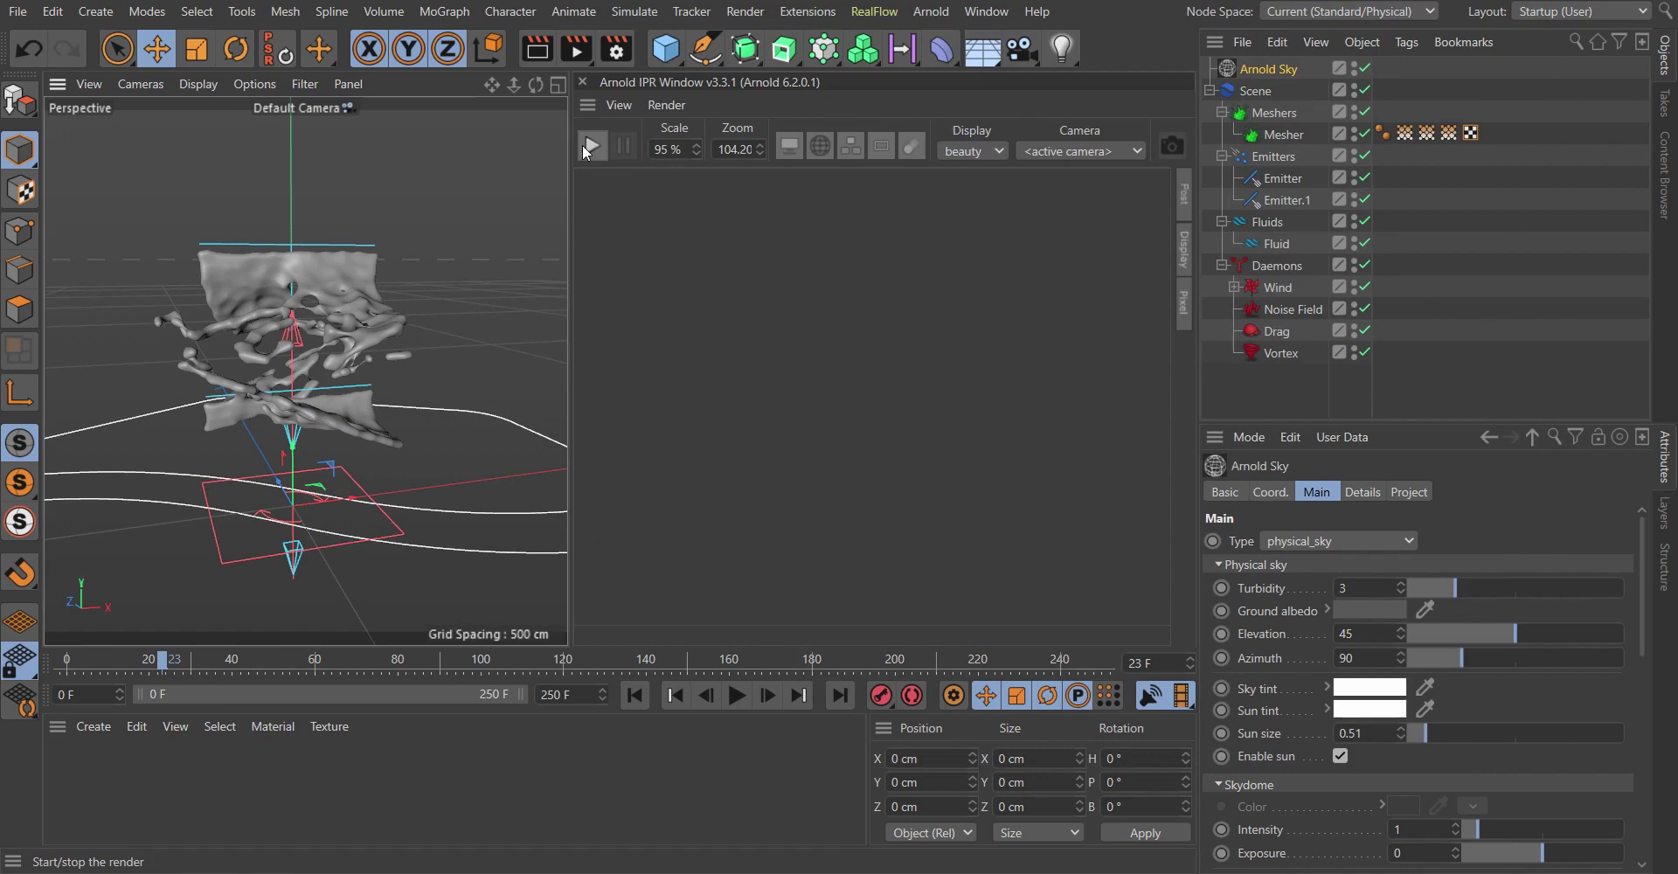
left_click(590, 146)
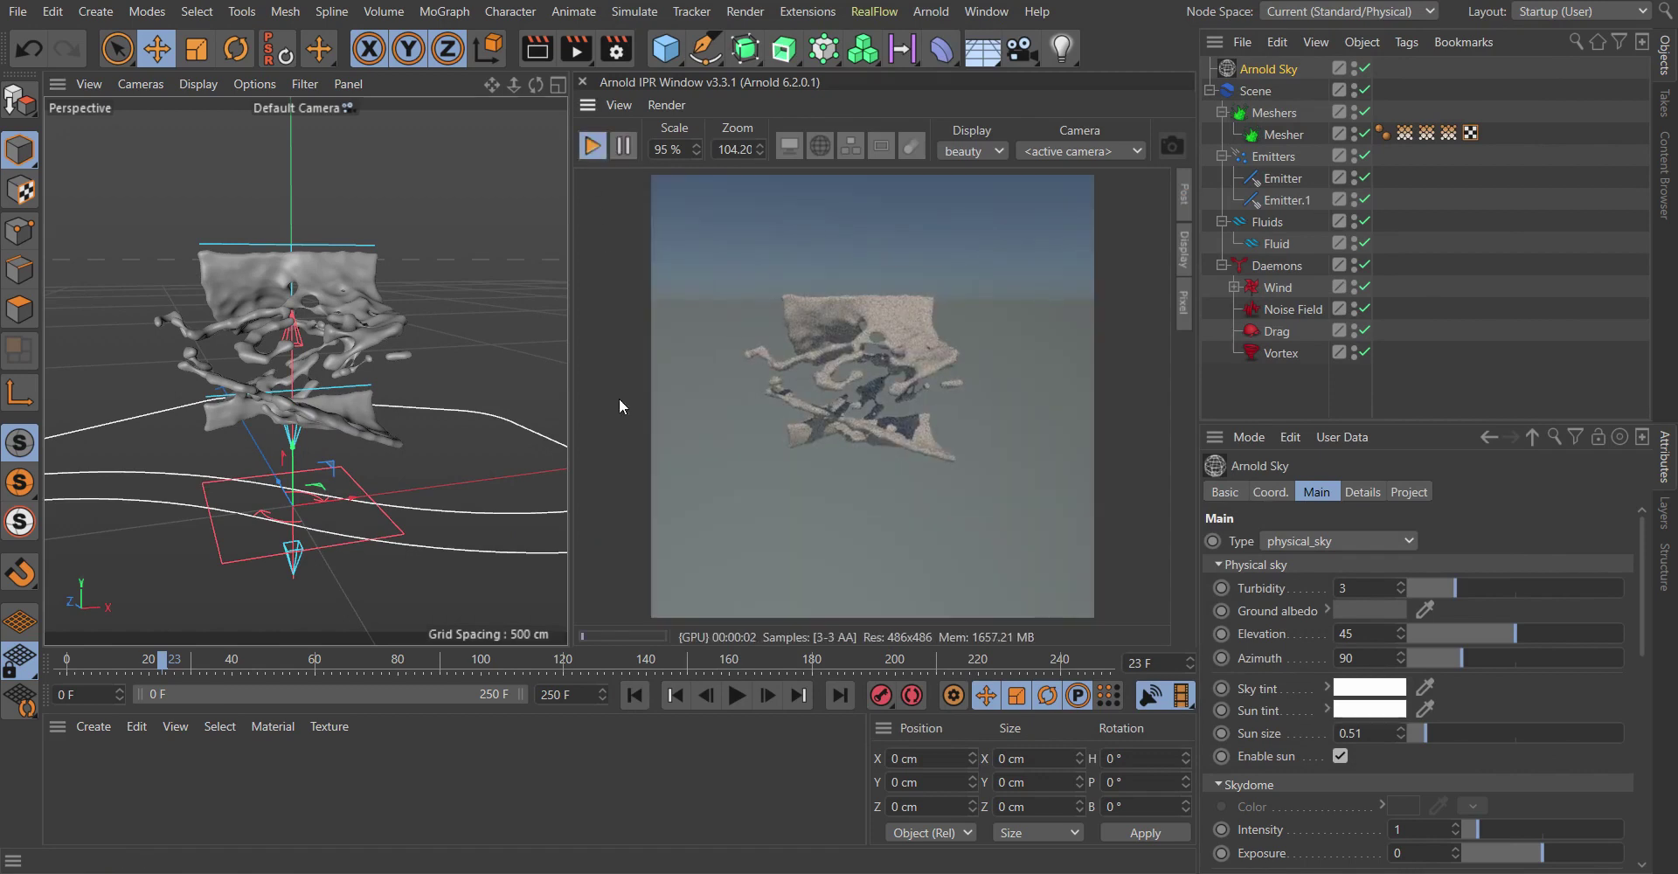
left_click_drag(421, 360, 458, 318, "alt")
mouse_move(389, 320)
right_mouse_down("alt")
mouse_move(471, 317)
mouse_move(417, 328)
right_mouse_up("alt")
left_click_drag(417, 329, 427, 380, "alt")
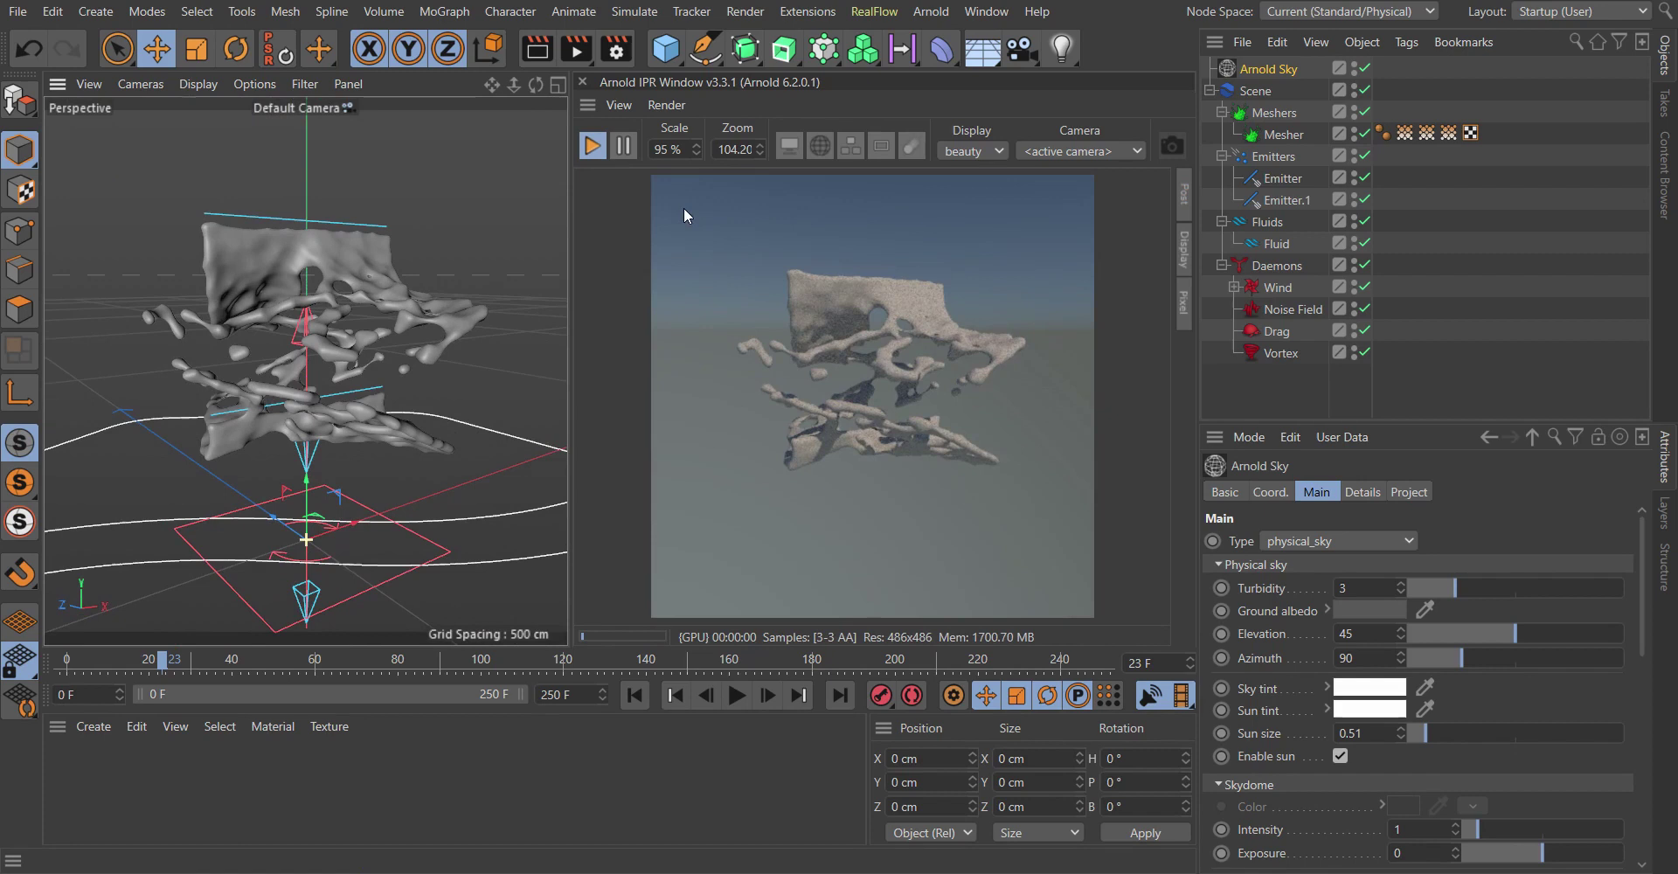
left_click(593, 147)
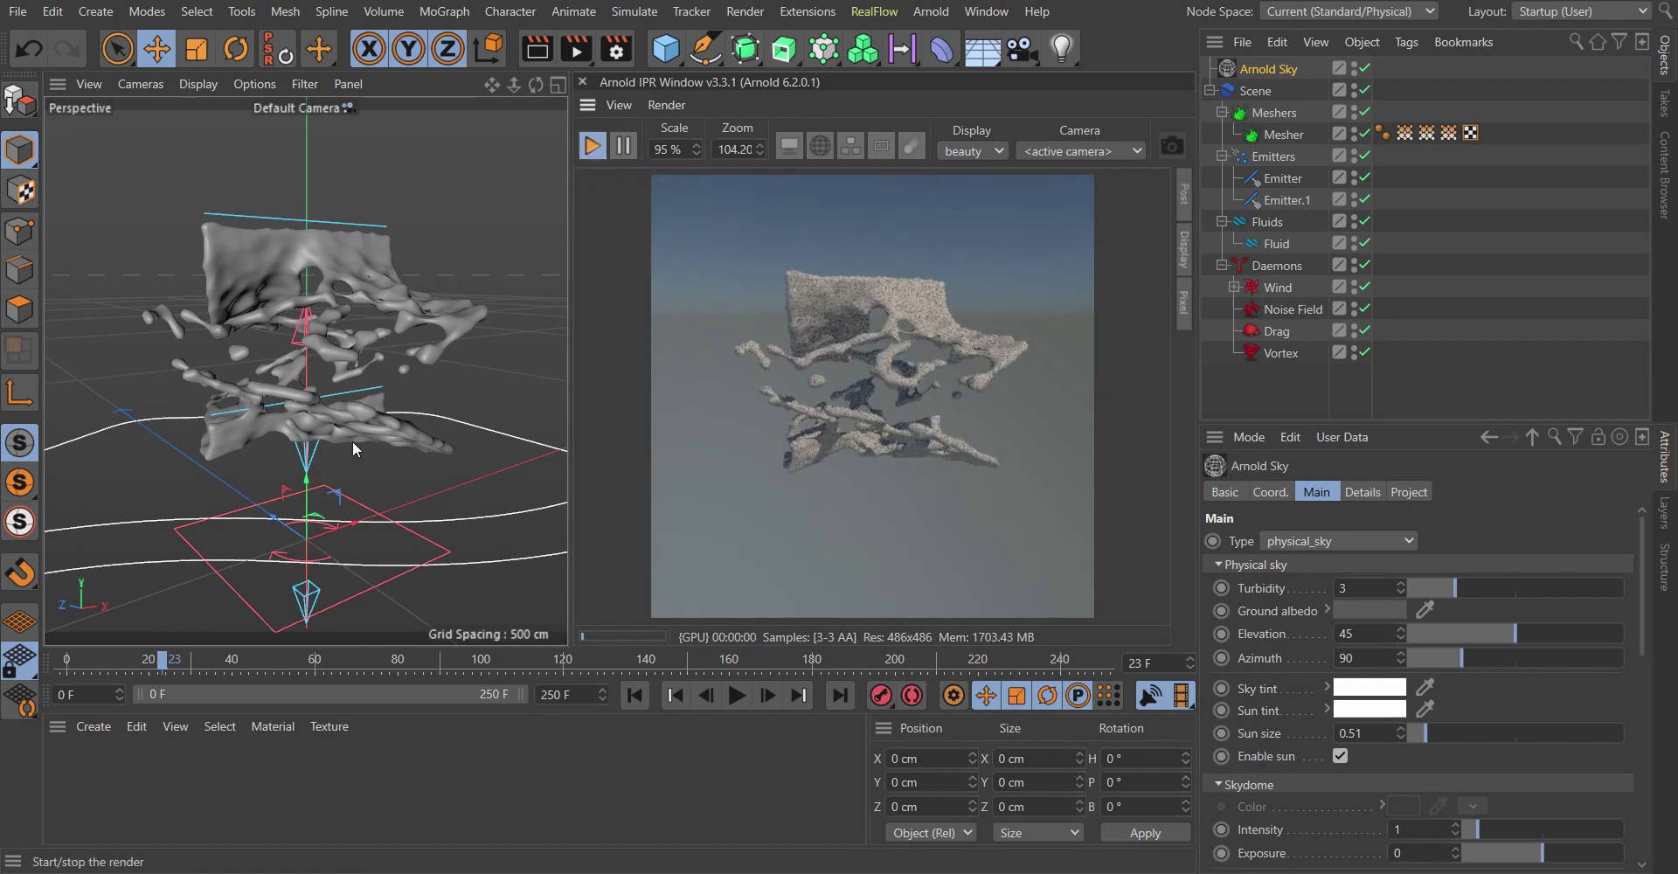
- Create an Arnold standard_surface material and assign it to the Mesher
left_click(90, 729)
mouse_move(197, 531)
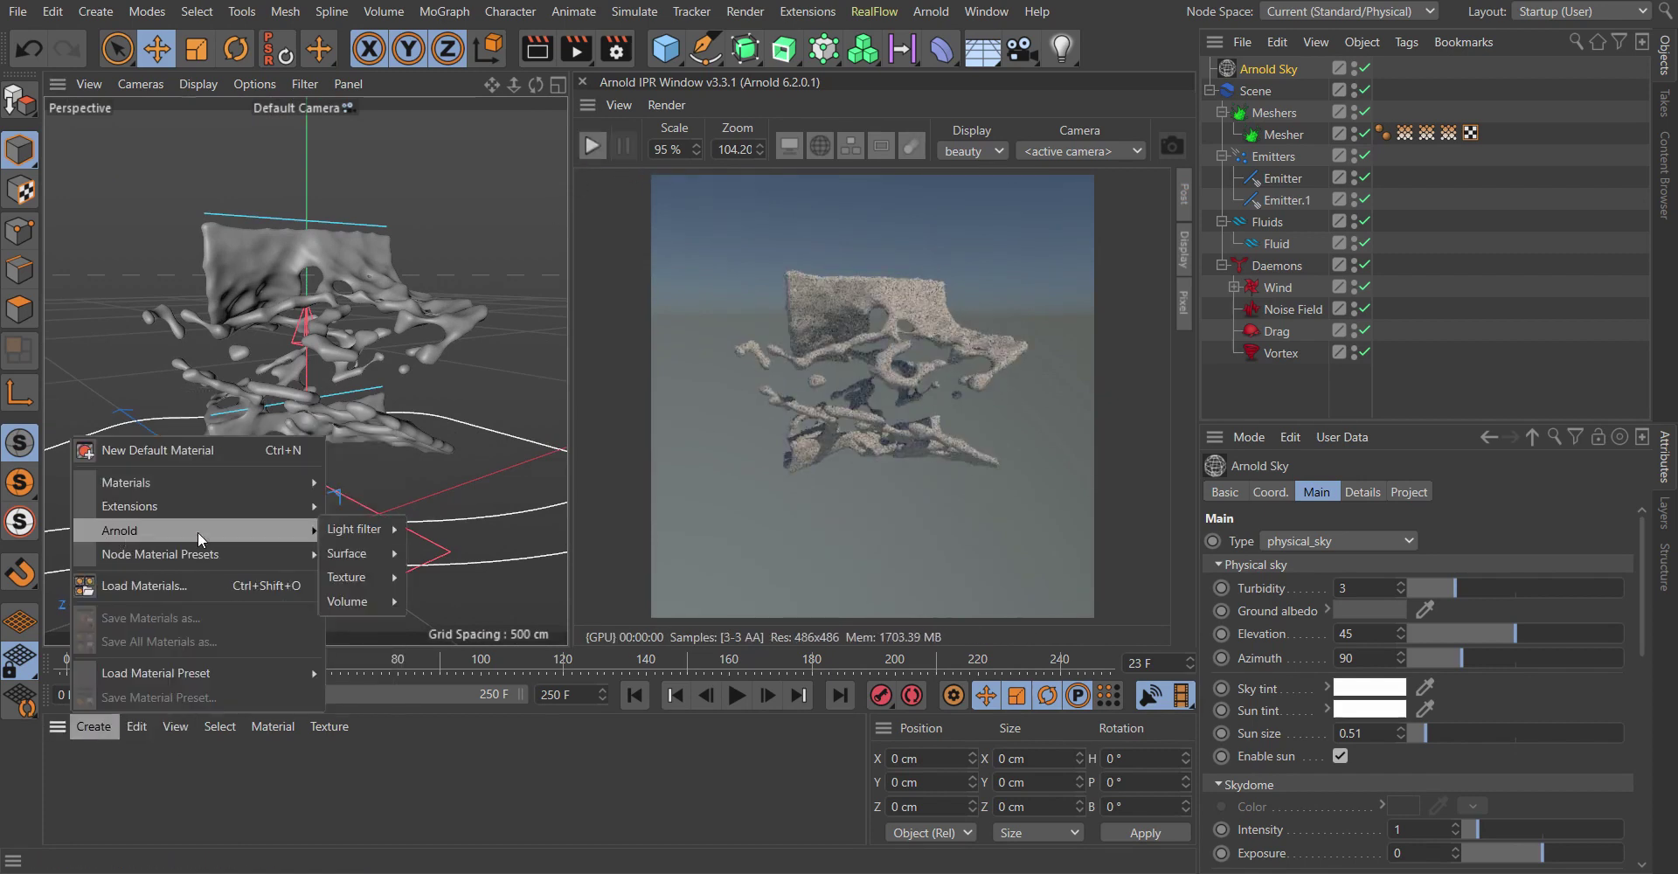
mouse_move(350, 553)
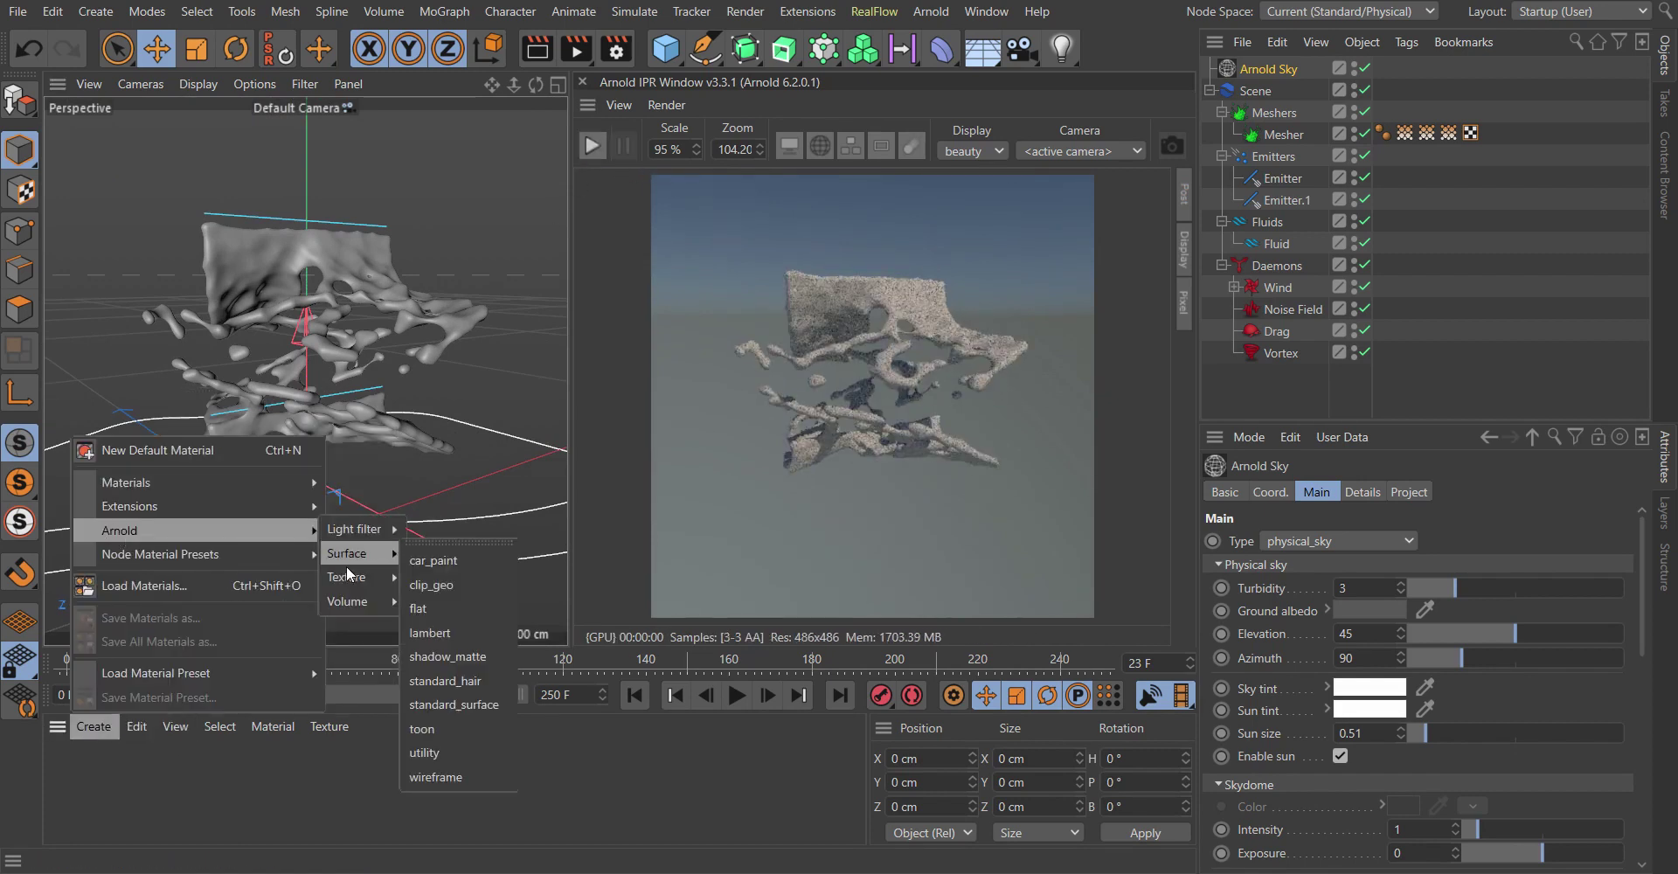
left_click(464, 705)
left_click_drag(1228, 243, 1291, 138)
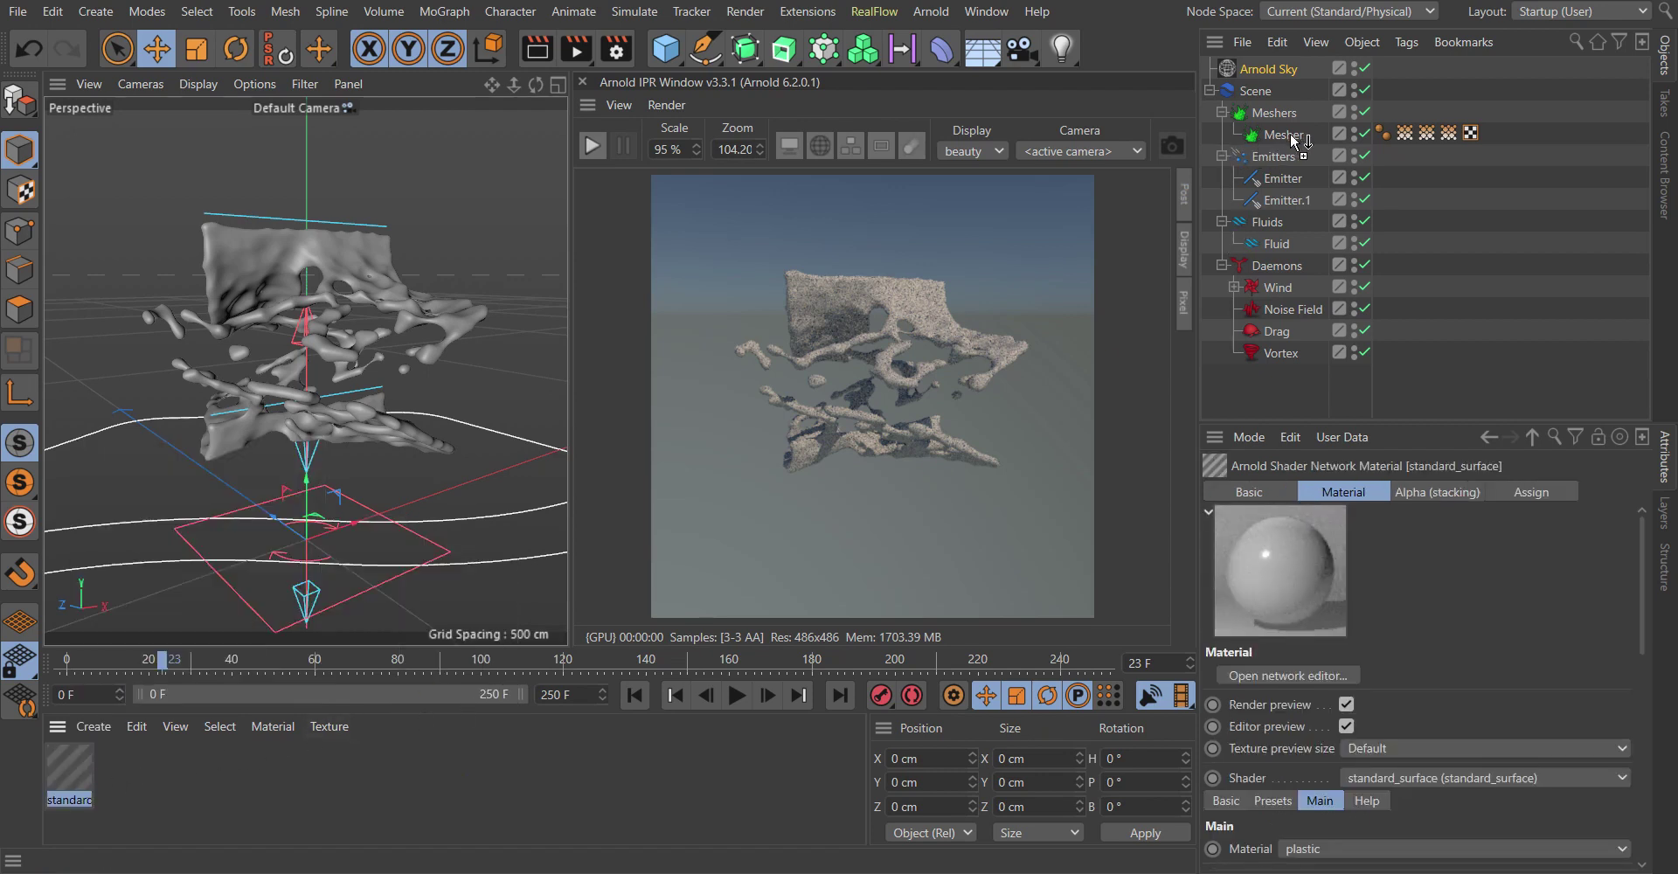
left_click(1504, 196)
left_click(1497, 135)
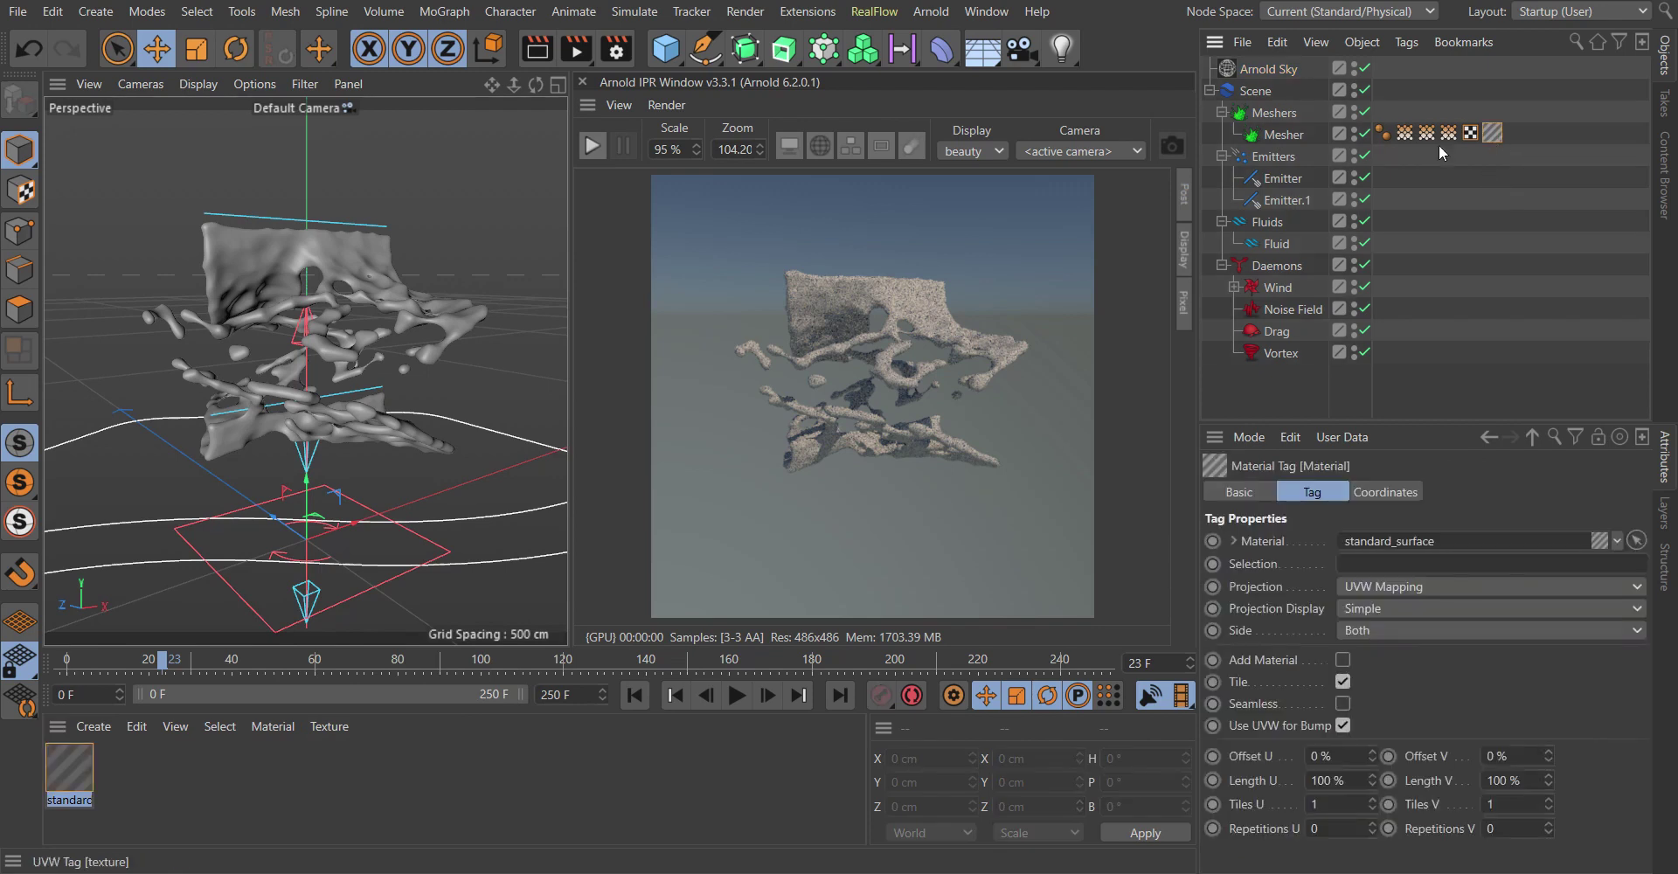
left_click(1303, 133)
left_click(1466, 226)
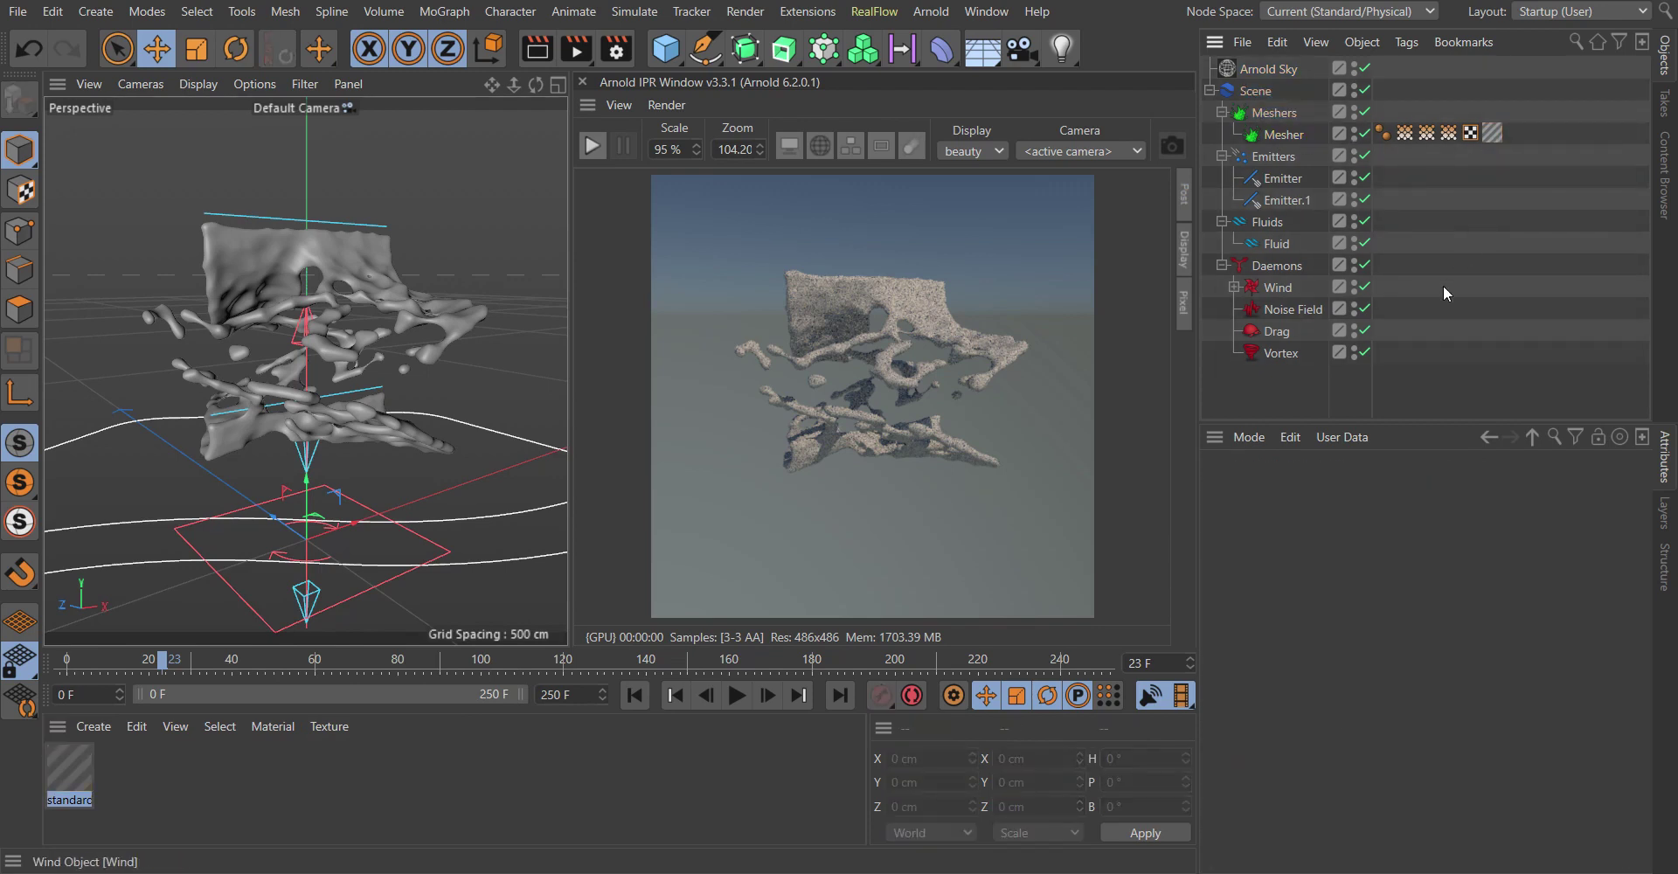
- Set the standard_surface base color to red (H 0°, S 100%, V about 90.6%) and preview it in the Arnold IPR
left_click(56, 750)
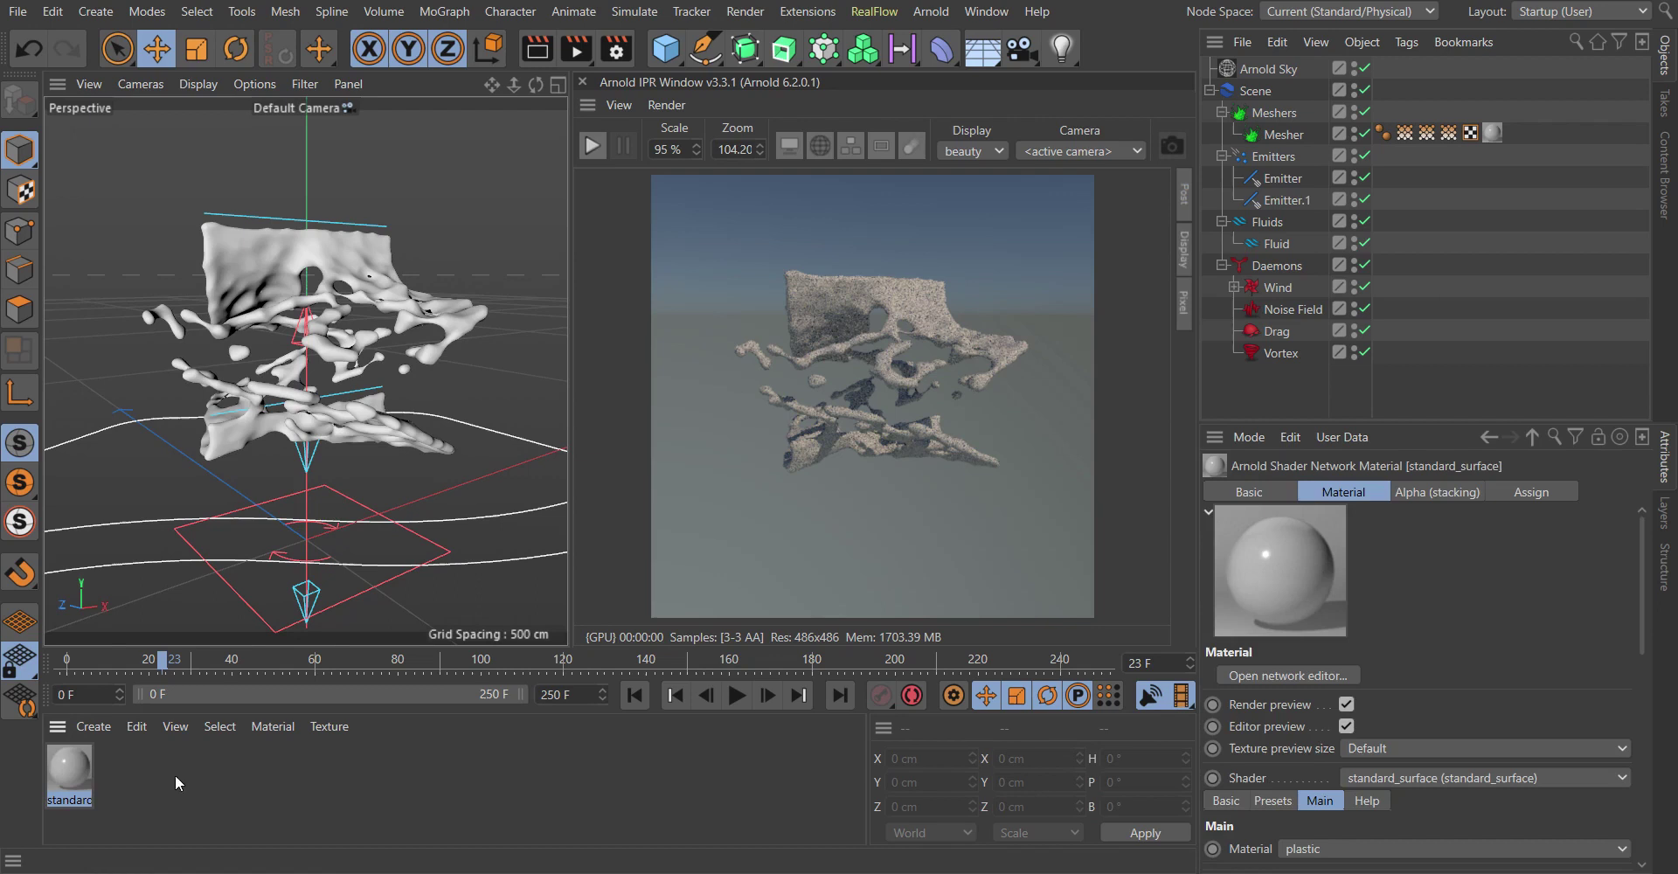
left_click_drag(1643, 561, 1636, 653)
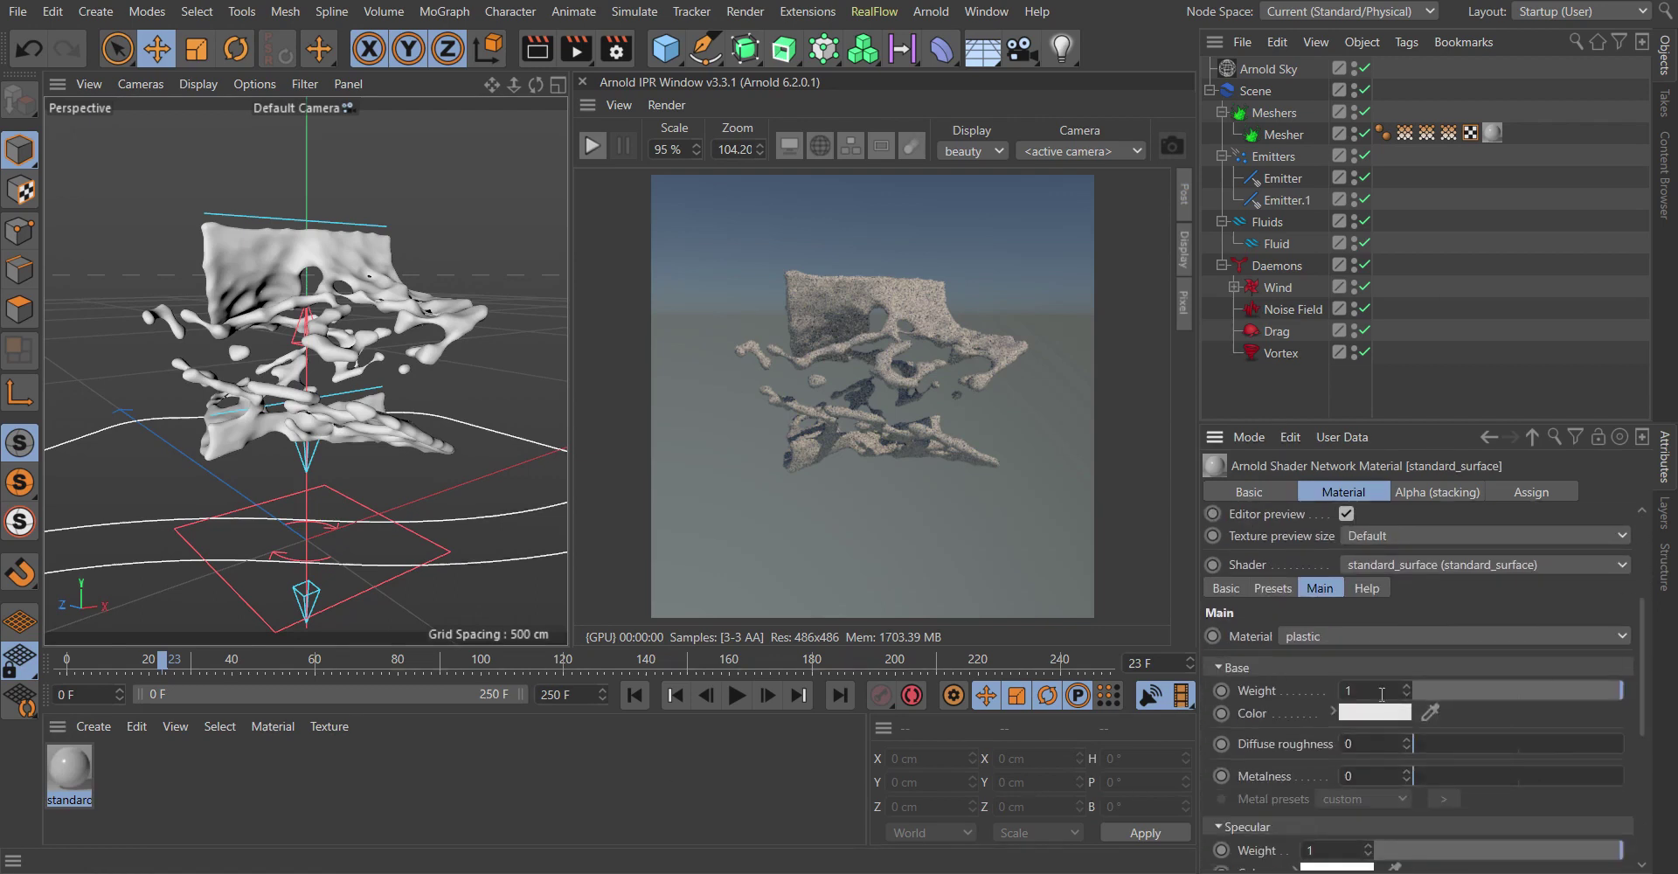
left_click(1364, 710)
left_click_drag(1447, 736, 1547, 750)
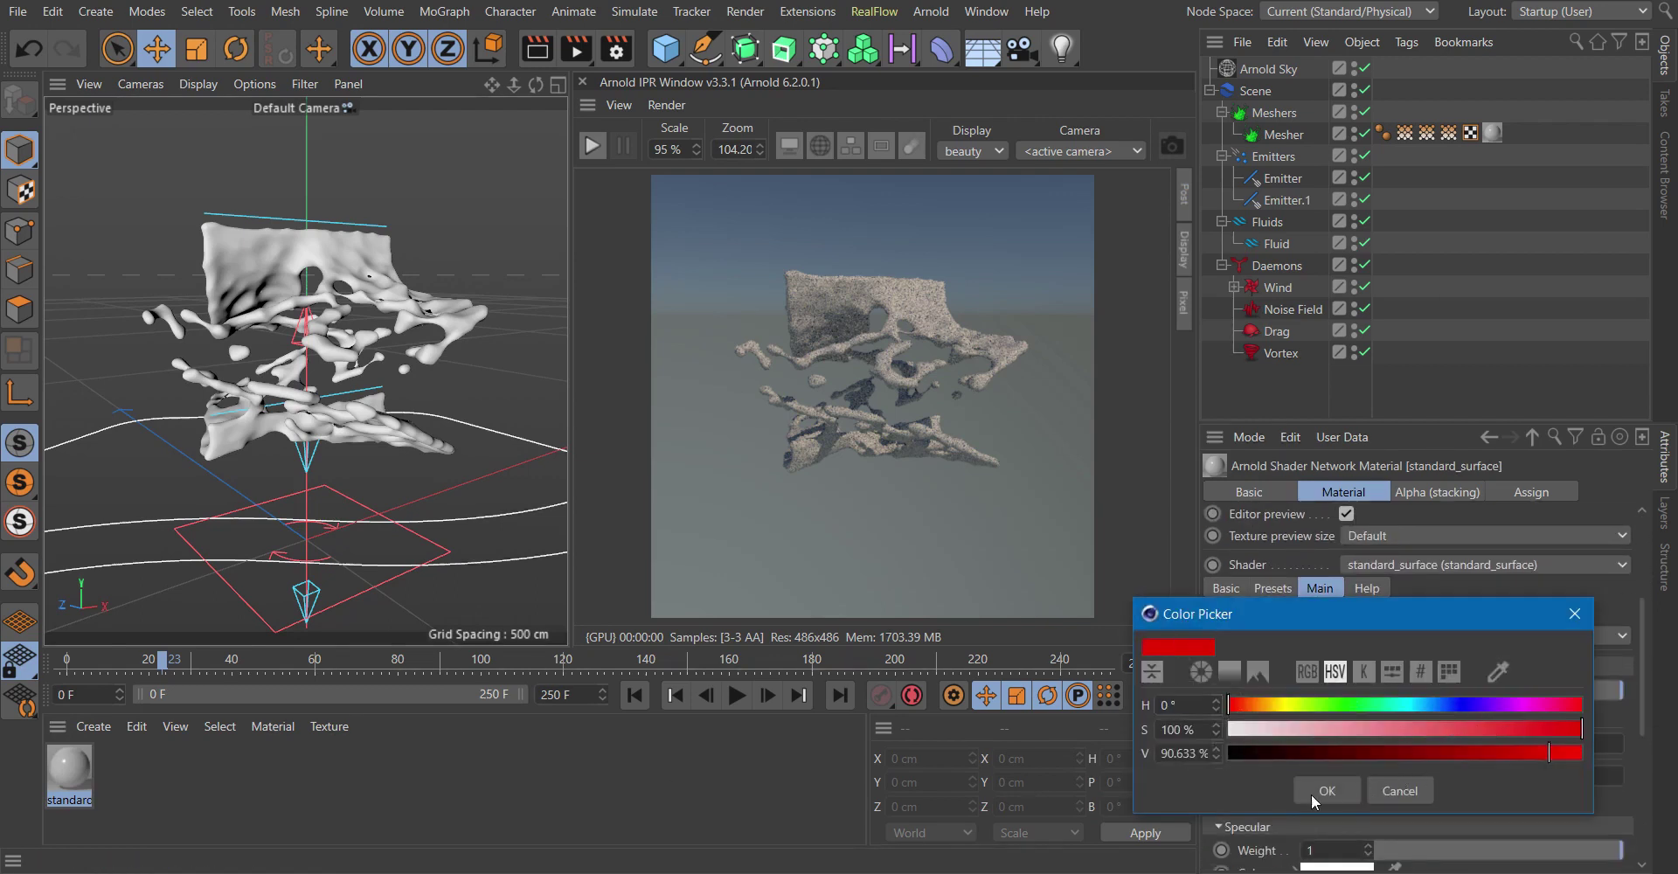
left_click(1322, 791)
left_click(596, 145)
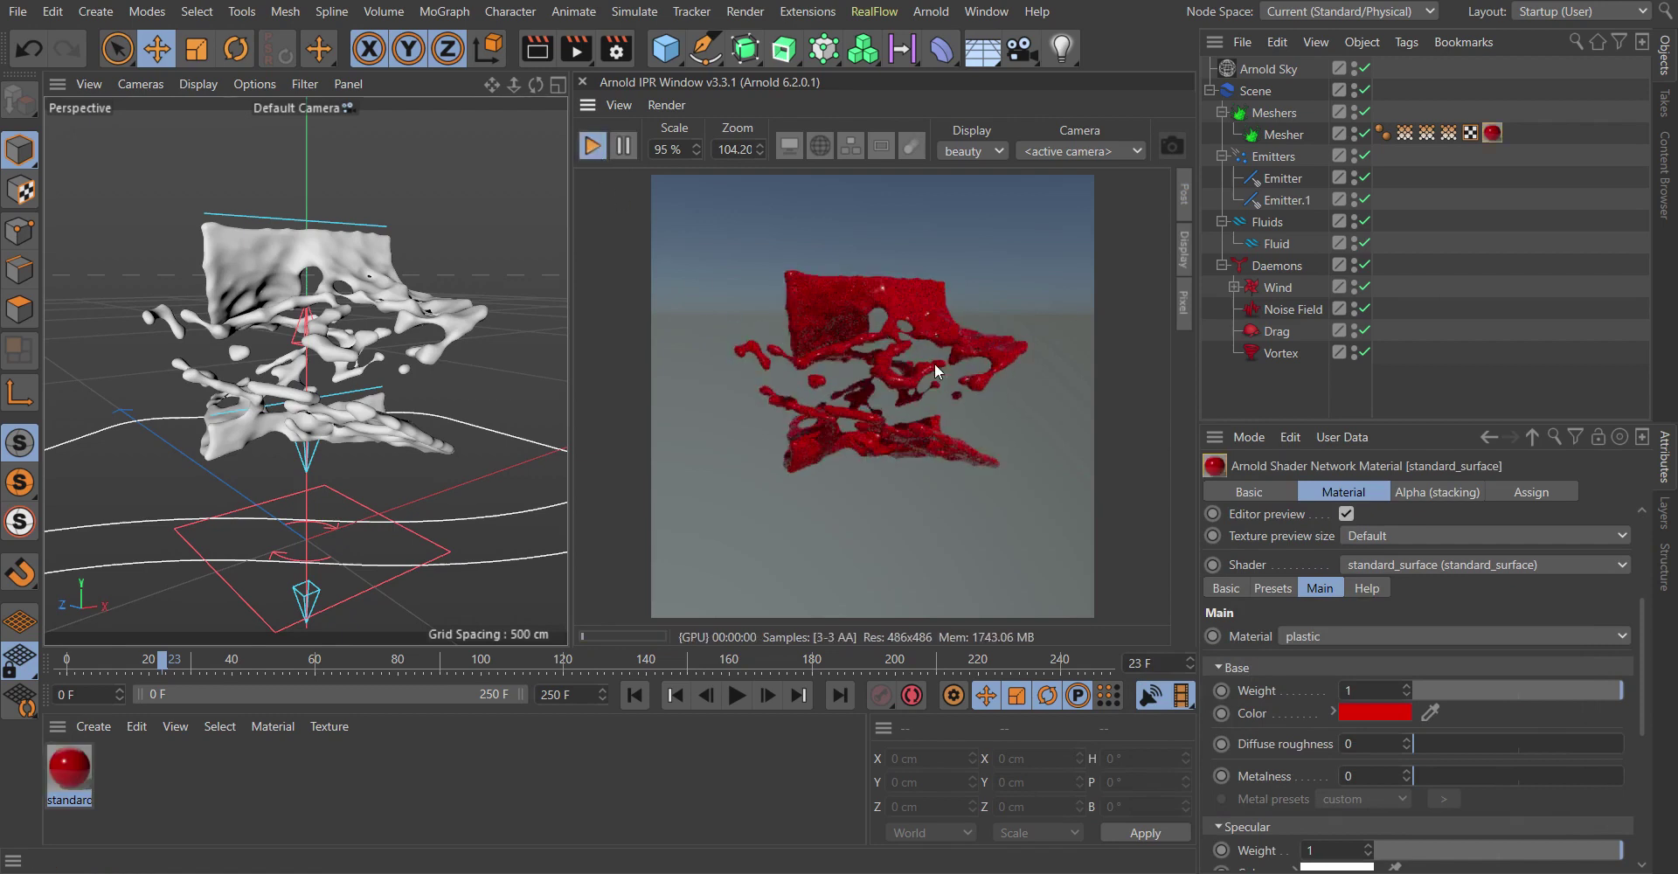
left_click(596, 150)
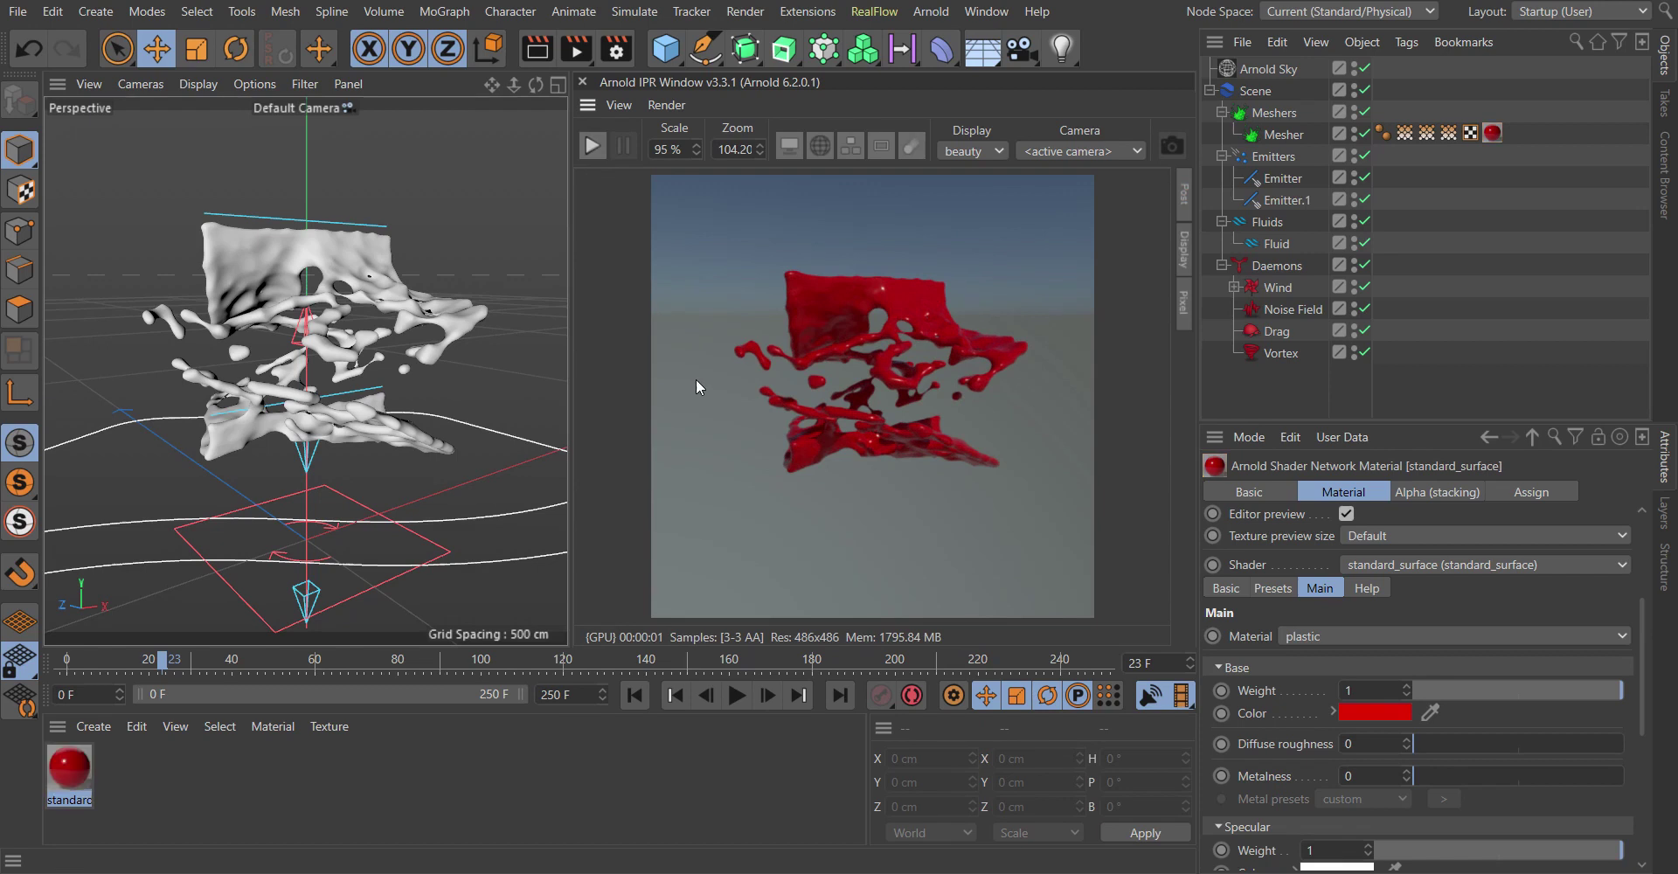
- Advance the simulation to about frame 28 and bring up the Mesher's Channels settings
left_click(738, 697)
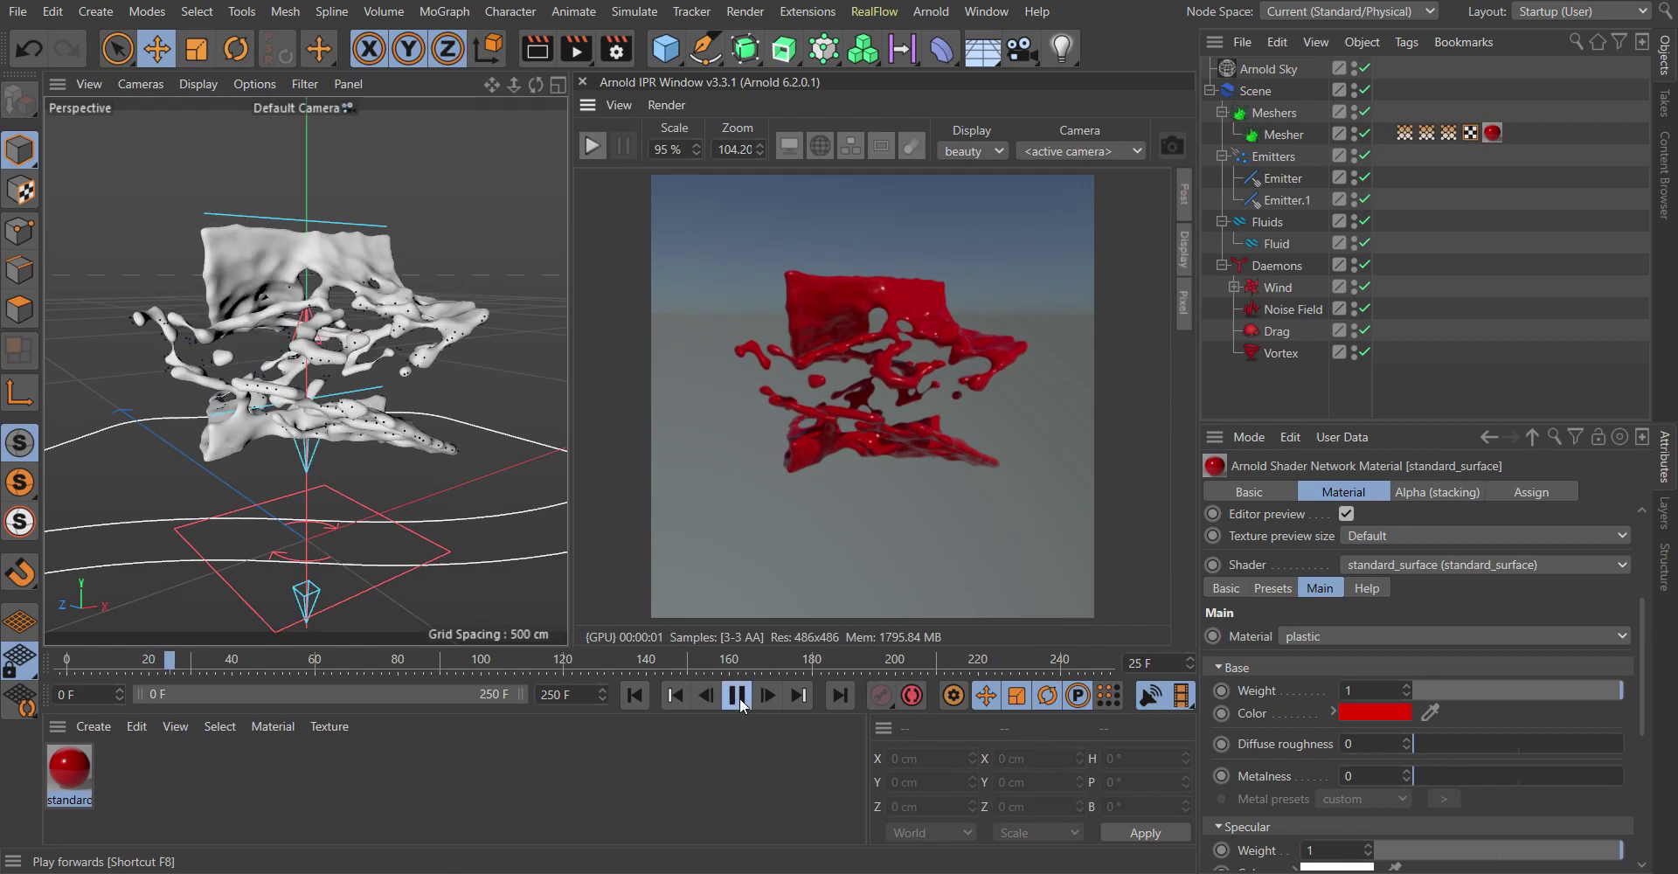
left_click(739, 696)
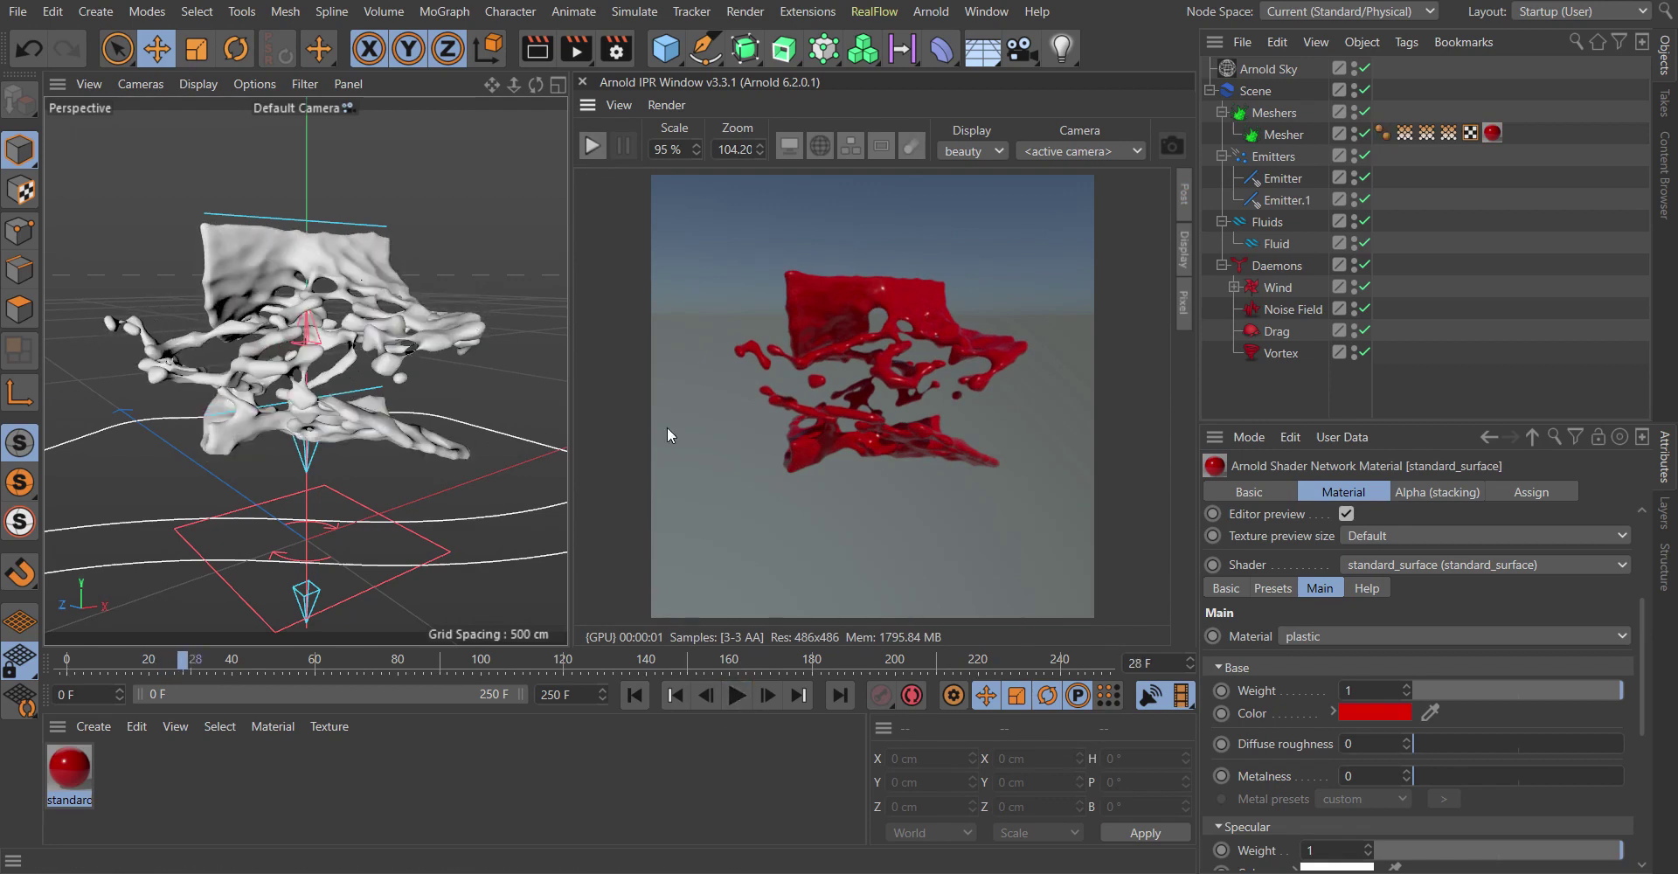
left_click(1266, 136)
left_click(1328, 492)
left_click(1403, 494)
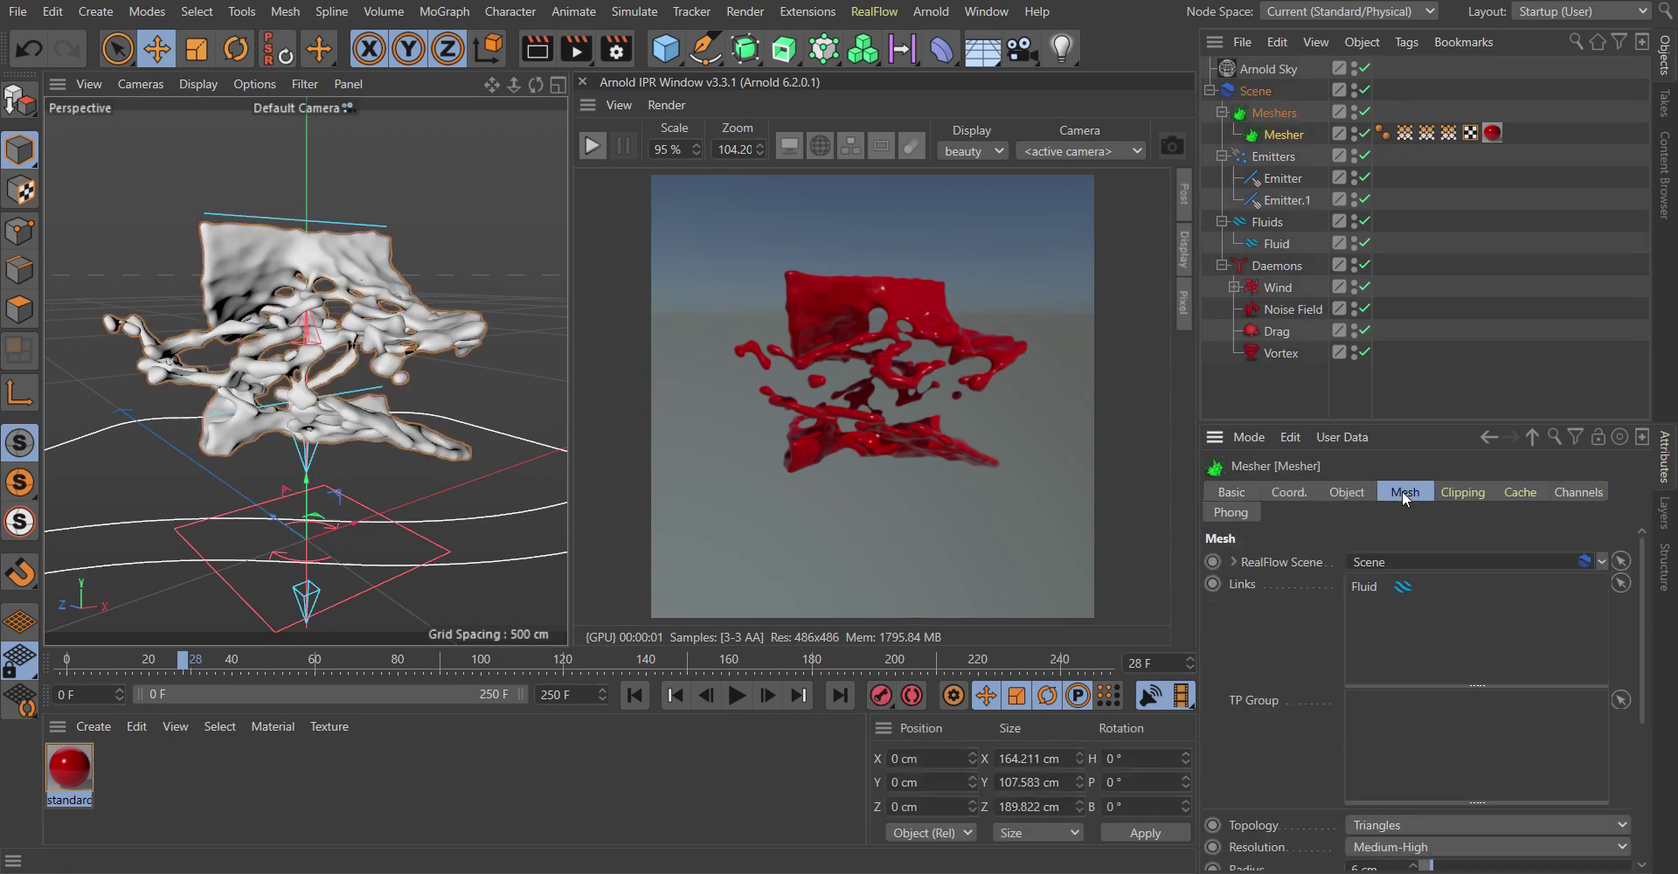
left_click(1589, 493)
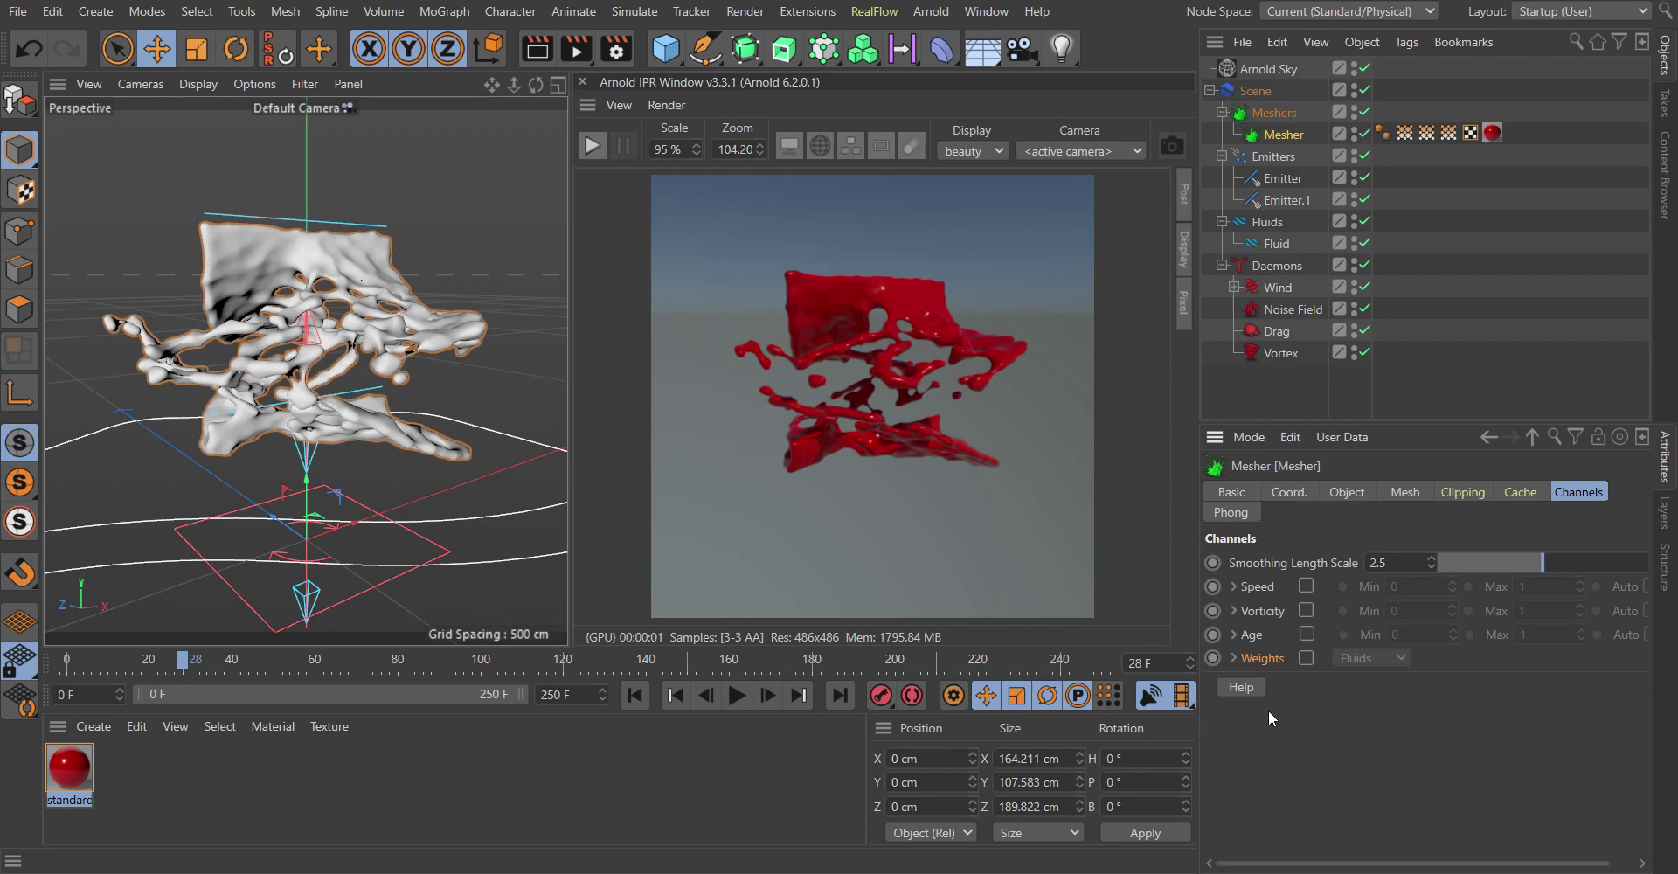
- Inspect the velocityZ, velocityY and velocityX vertex maps on the Mesher
double_click(1406, 132)
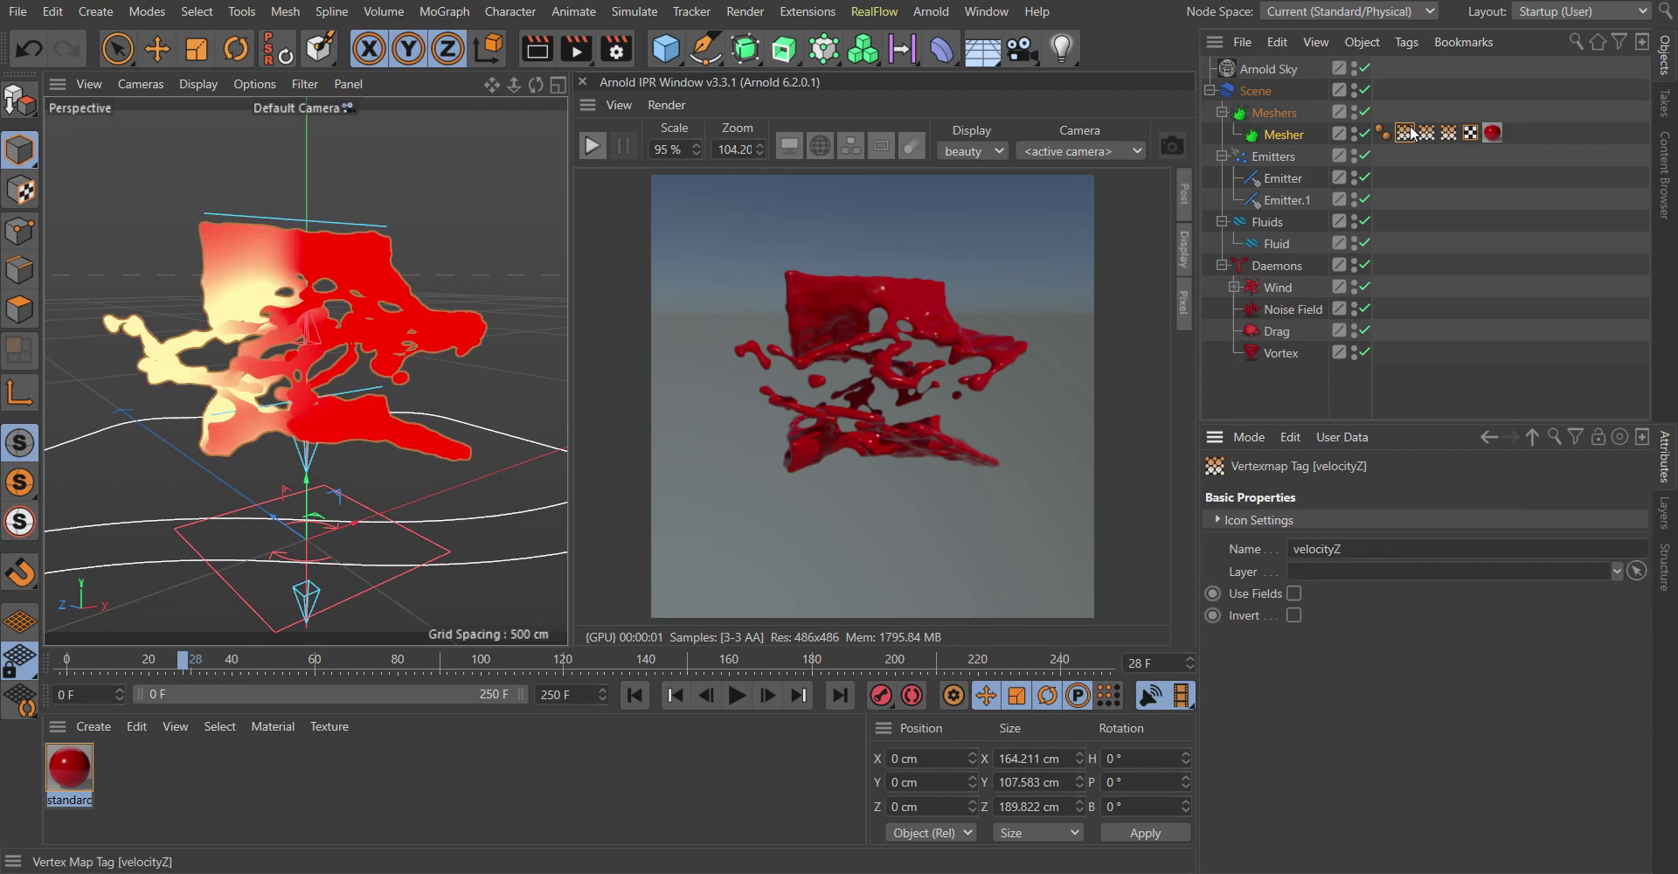
left_click(1408, 132)
double_click(1425, 135)
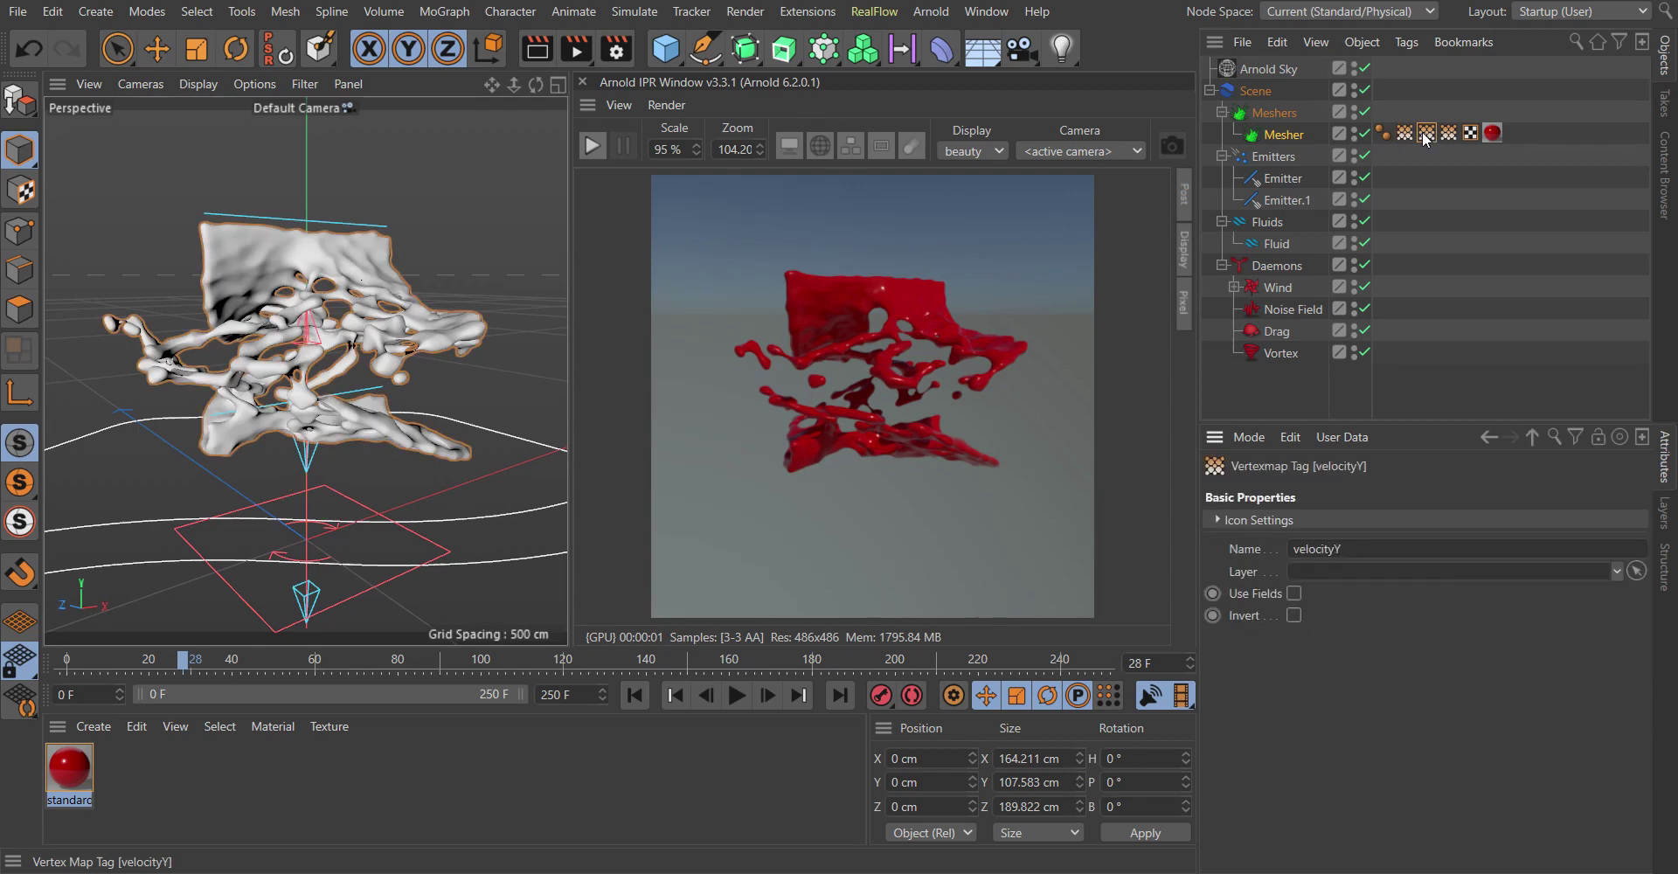
left_click(1445, 132)
left_click(1276, 134)
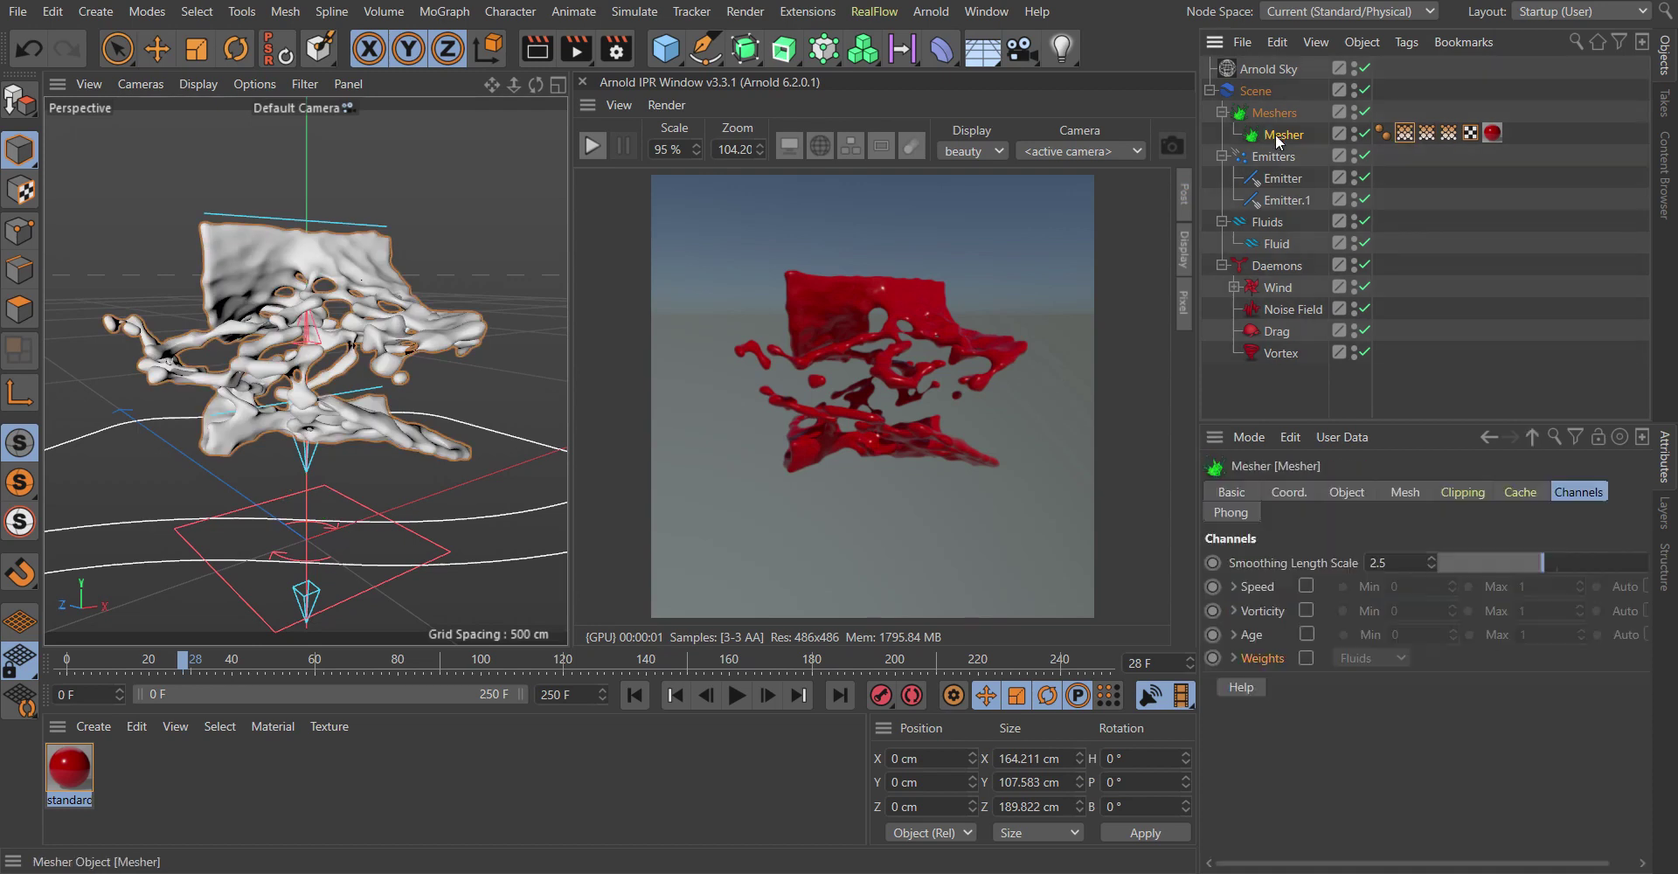
left_click(1423, 154)
left_click(1405, 133)
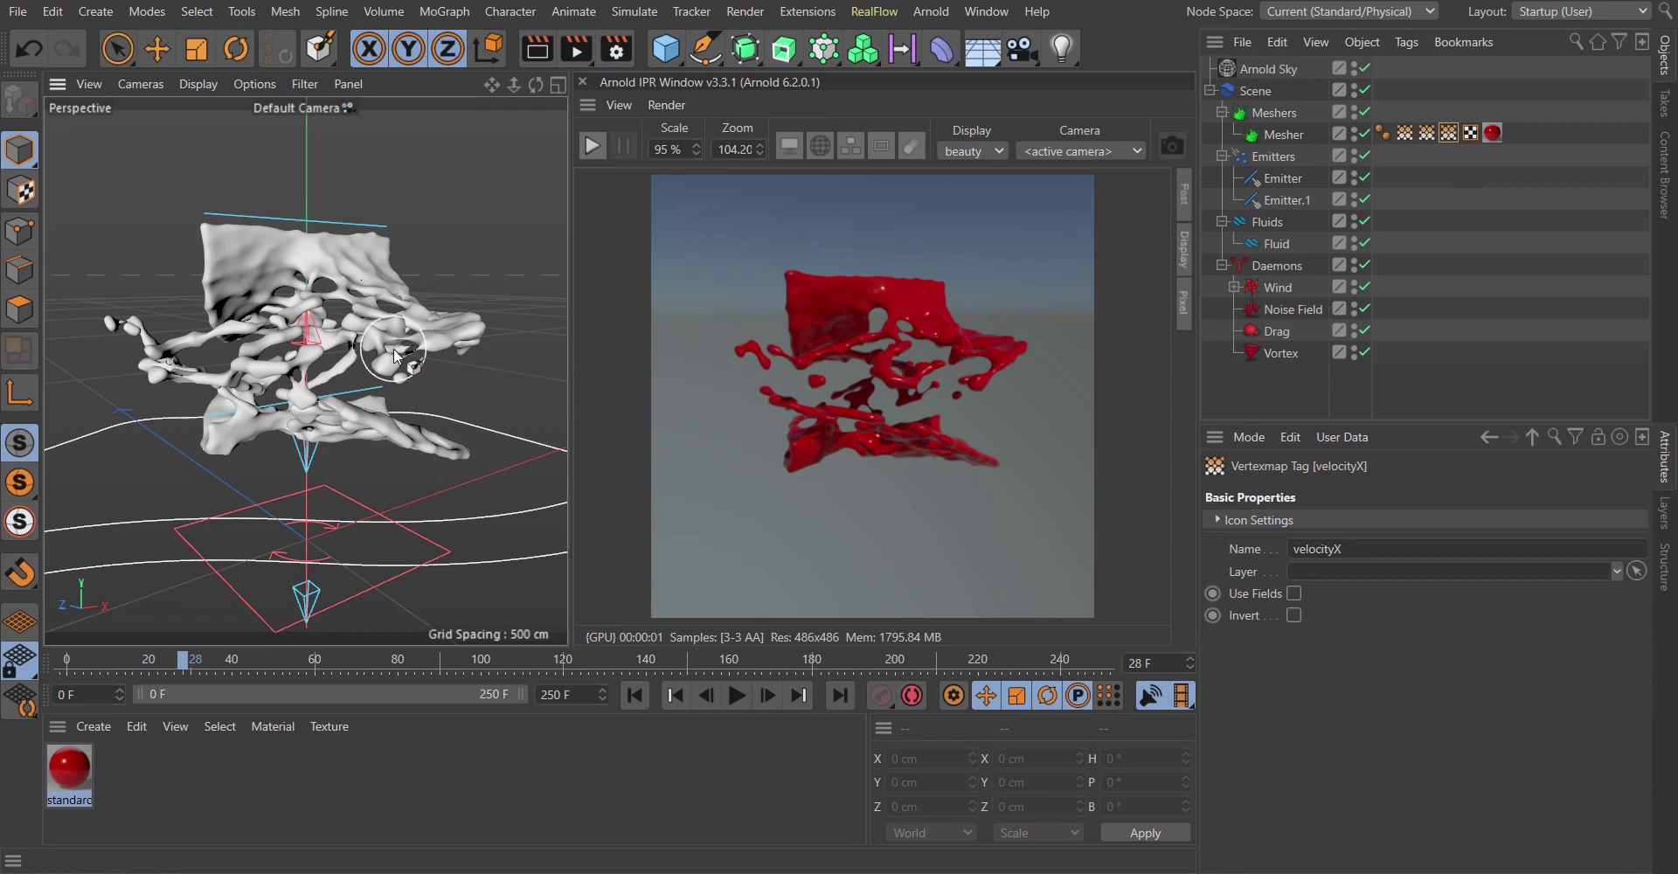
- Switch to the Move tool and examine the velocityZ, velocityY and velocityX vertex map coloring on the fluid mesh from several angles
left_click_drag(407, 335, 422, 351, "alt")
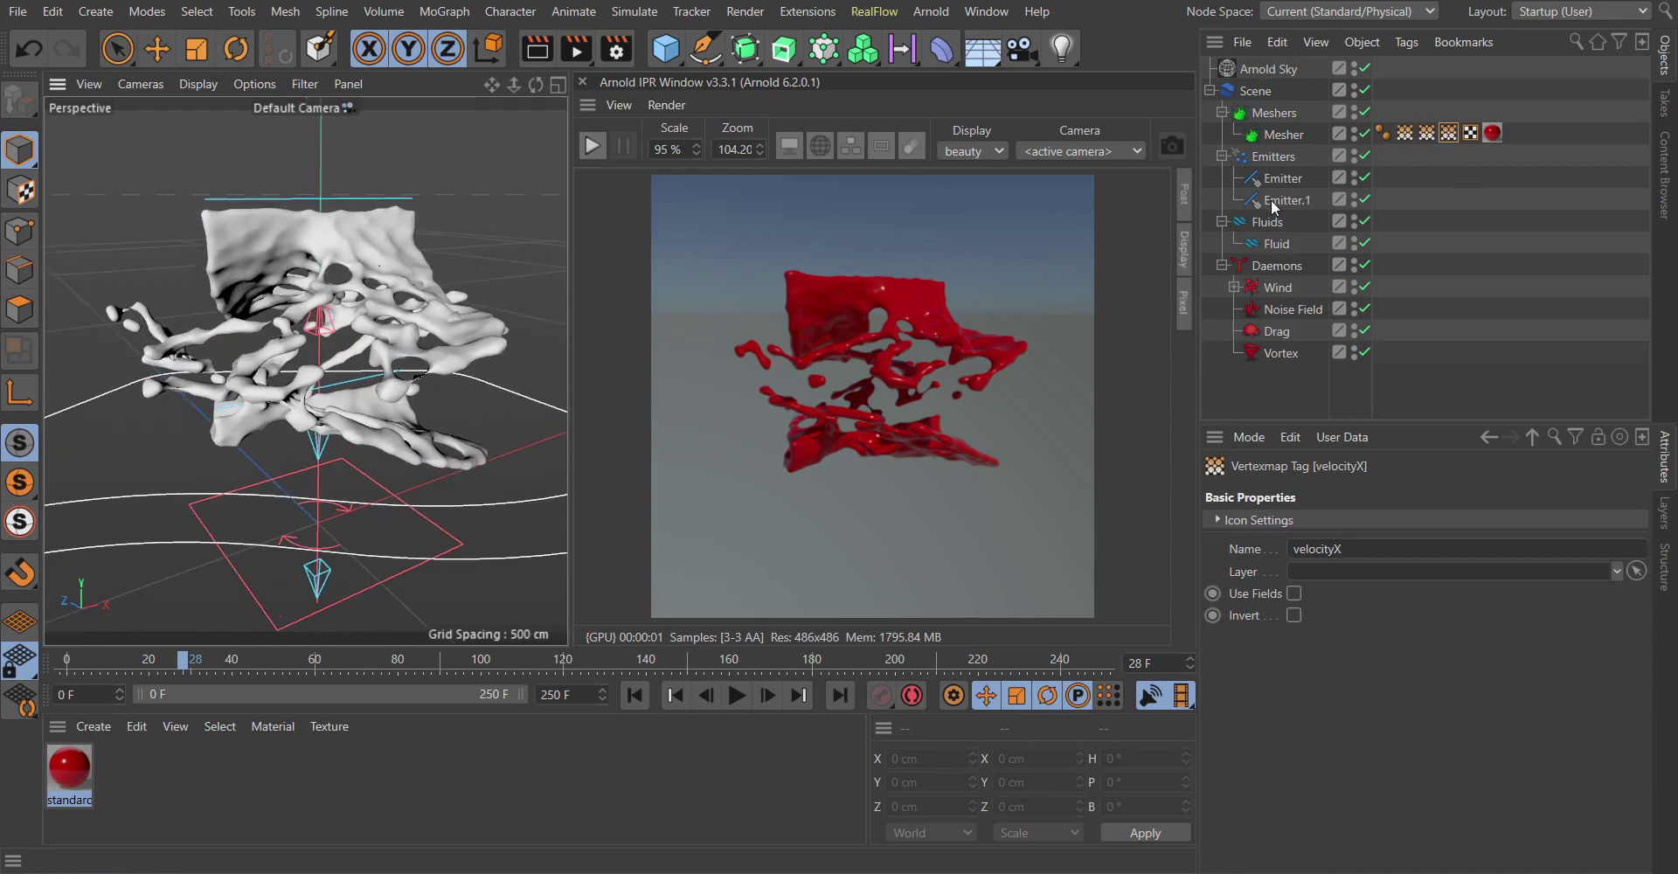
left_click(1406, 135)
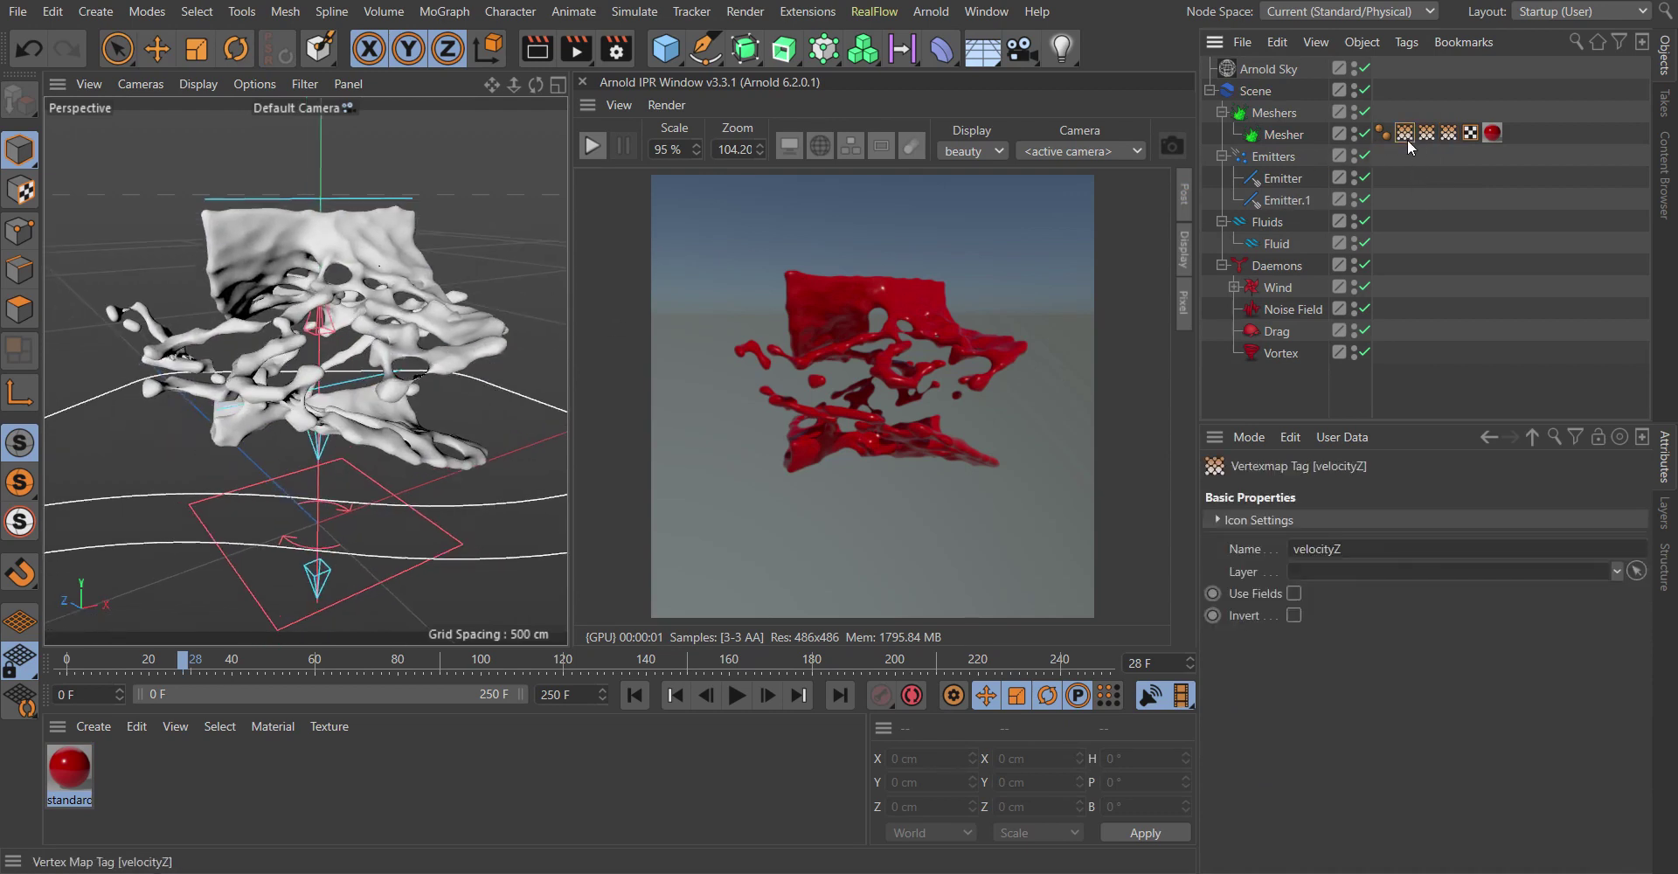
left_click(157, 49)
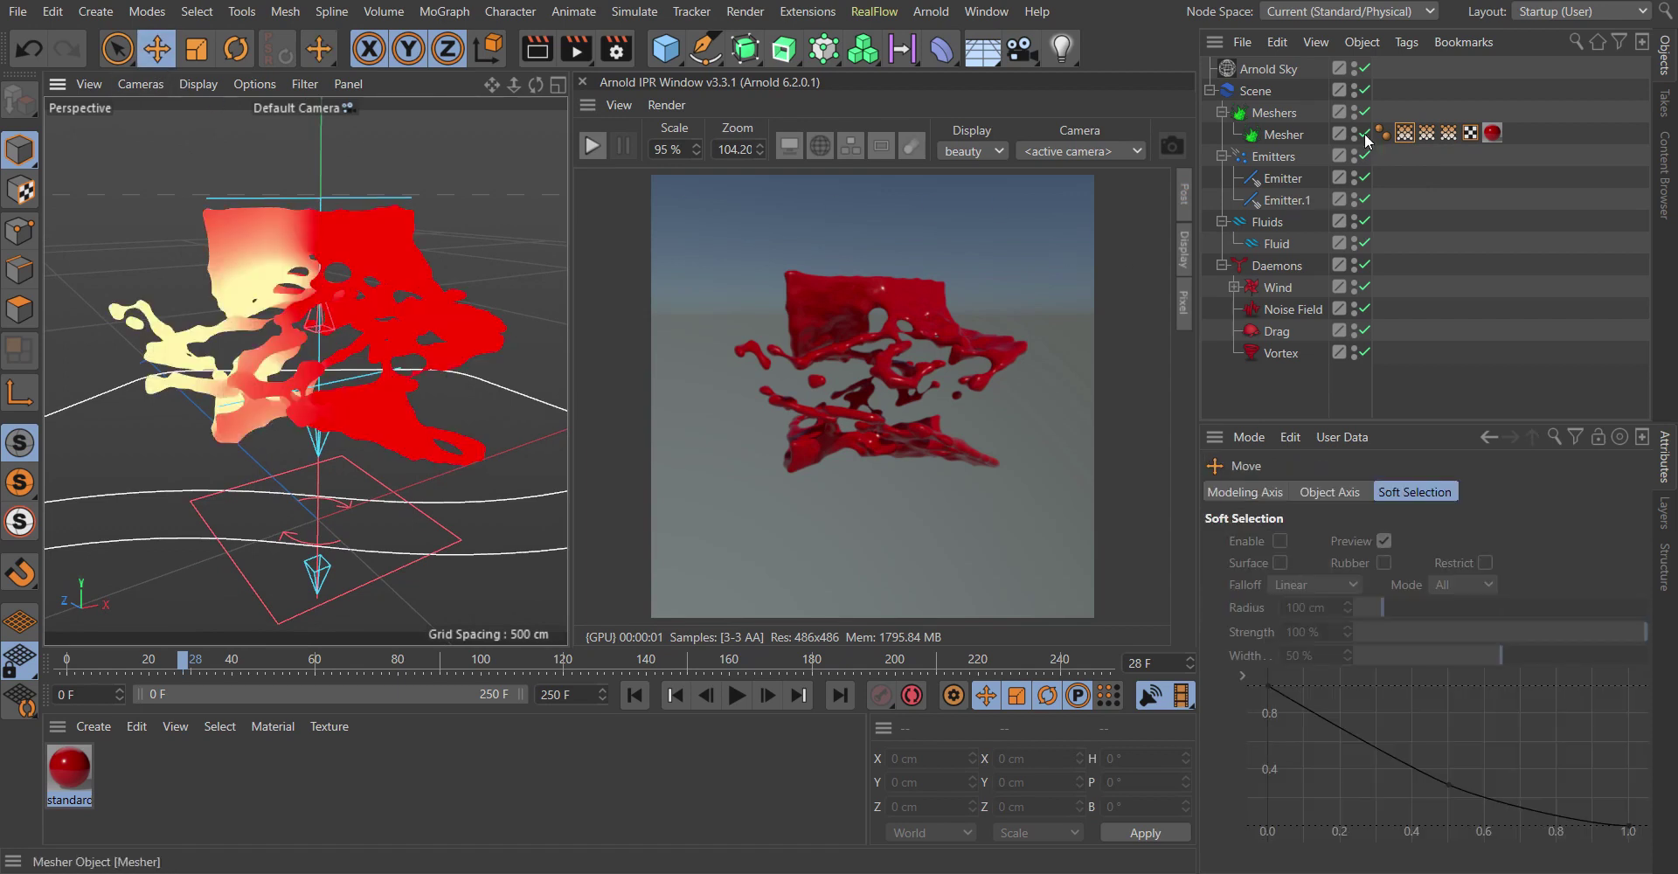
left_click(1426, 133)
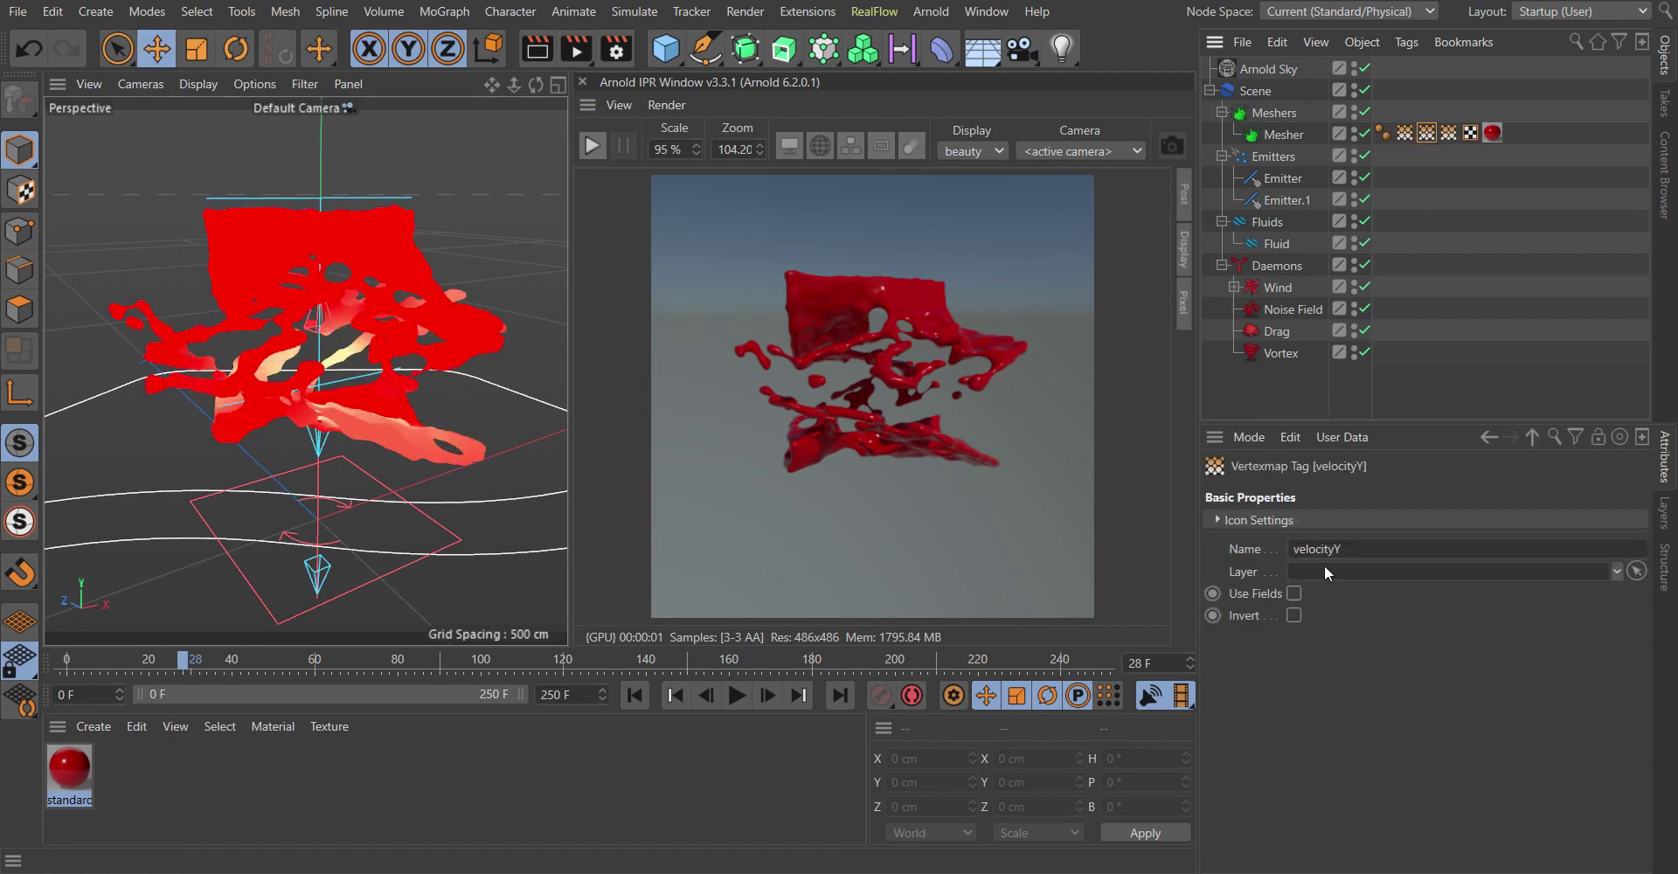
left_click(1448, 132)
left_click_drag(255, 423, 212, 409, "alt")
right_click_drag(211, 409, 1534, 307, "alt")
right_click_drag(524, 319, 384, 328, "alt")
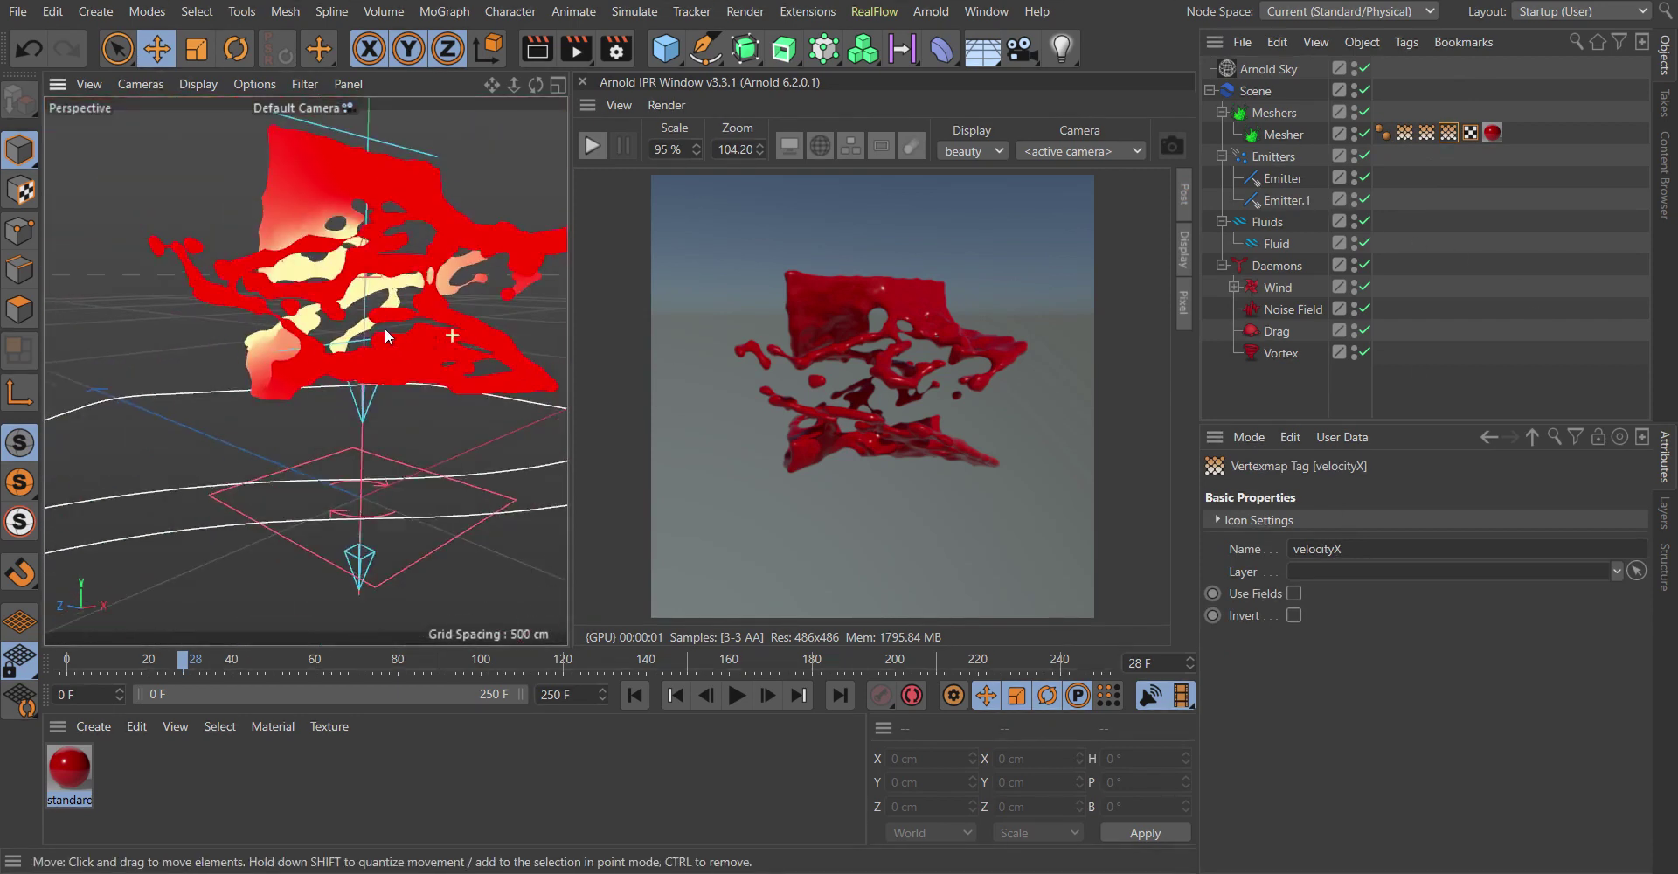
mouse_move(385, 328)
left_mouse_down("alt")
mouse_move(422, 375)
mouse_move(385, 332)
left_mouse_up("alt")
- Enable the Mesher's Weights channel with the Fluids option and view its weight0 vertex map on the mesh
left_click(1283, 133)
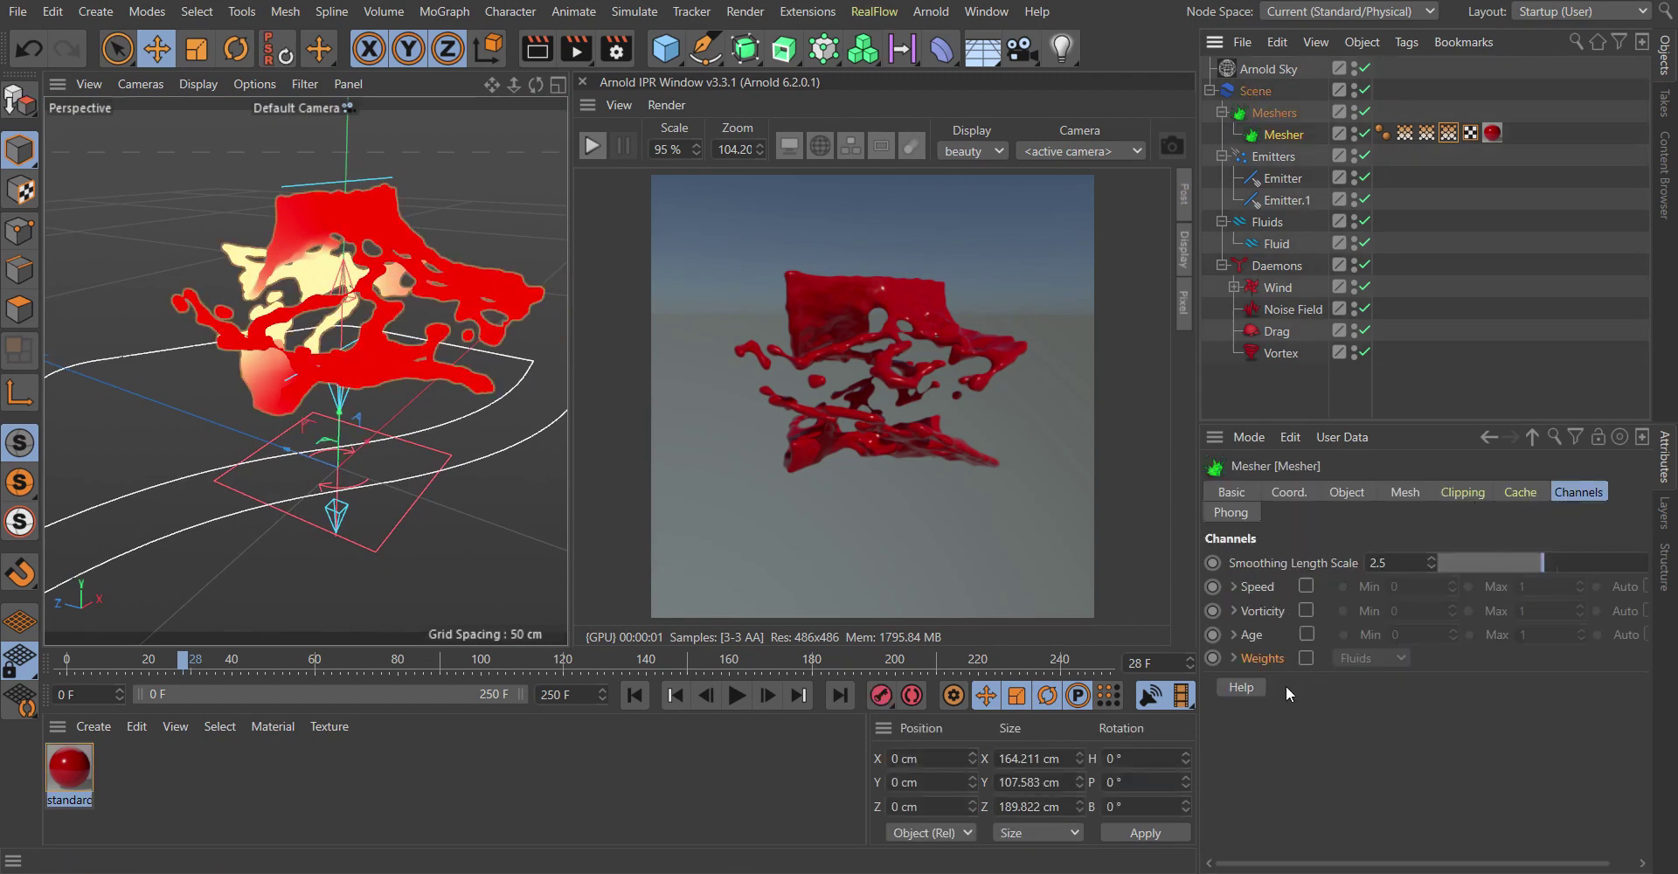
left_click(1306, 658)
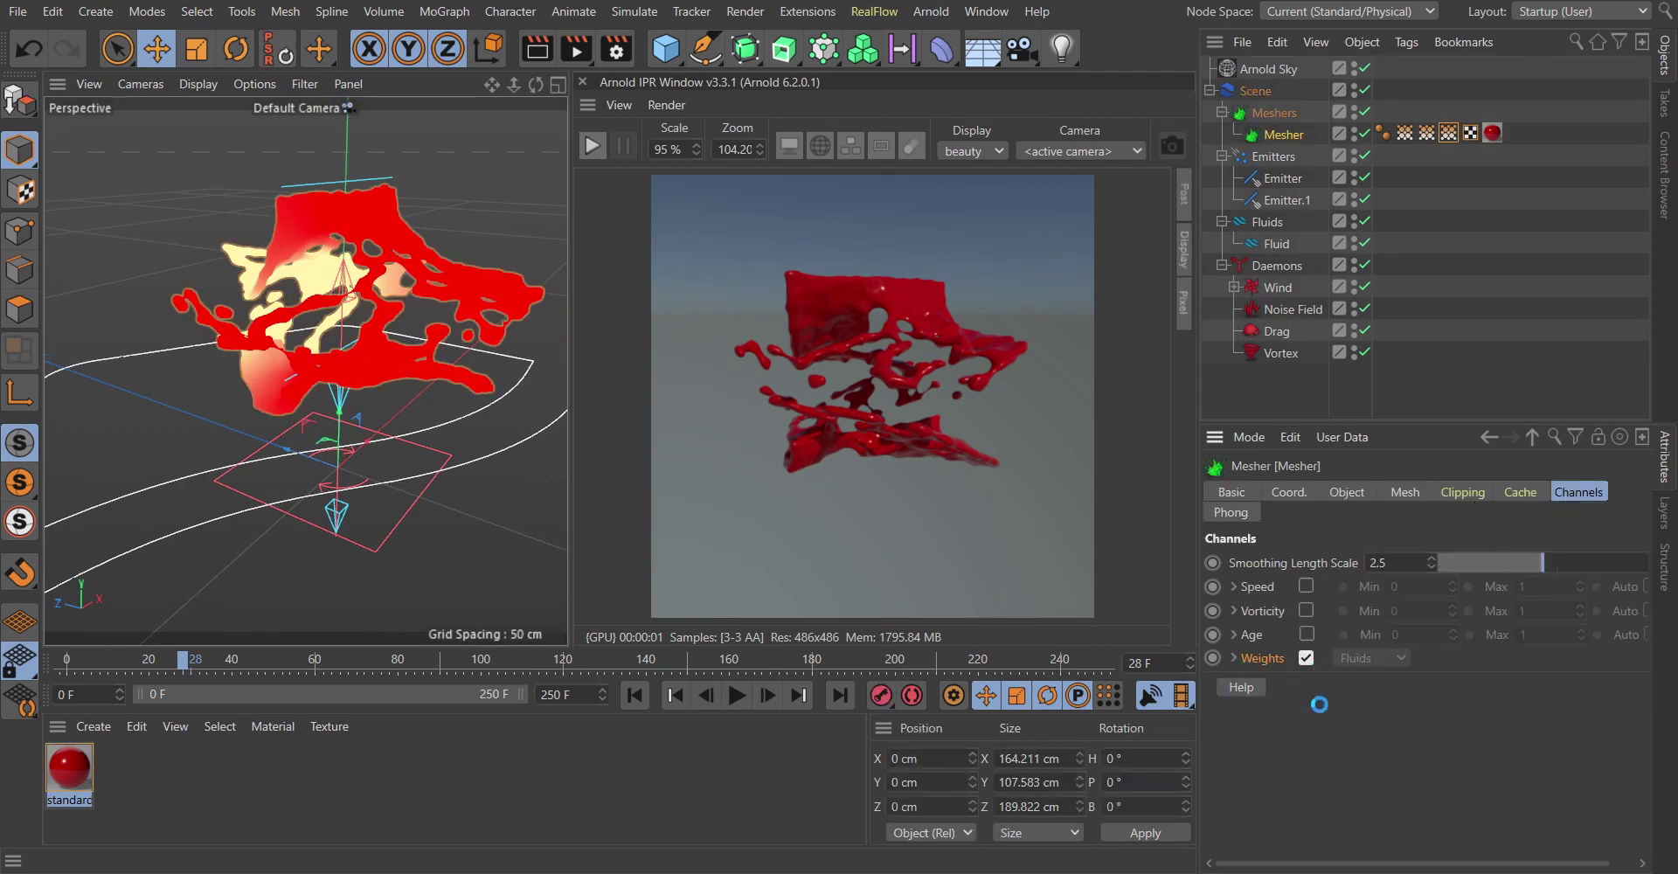
left_click(1482, 210)
left_click(1383, 133)
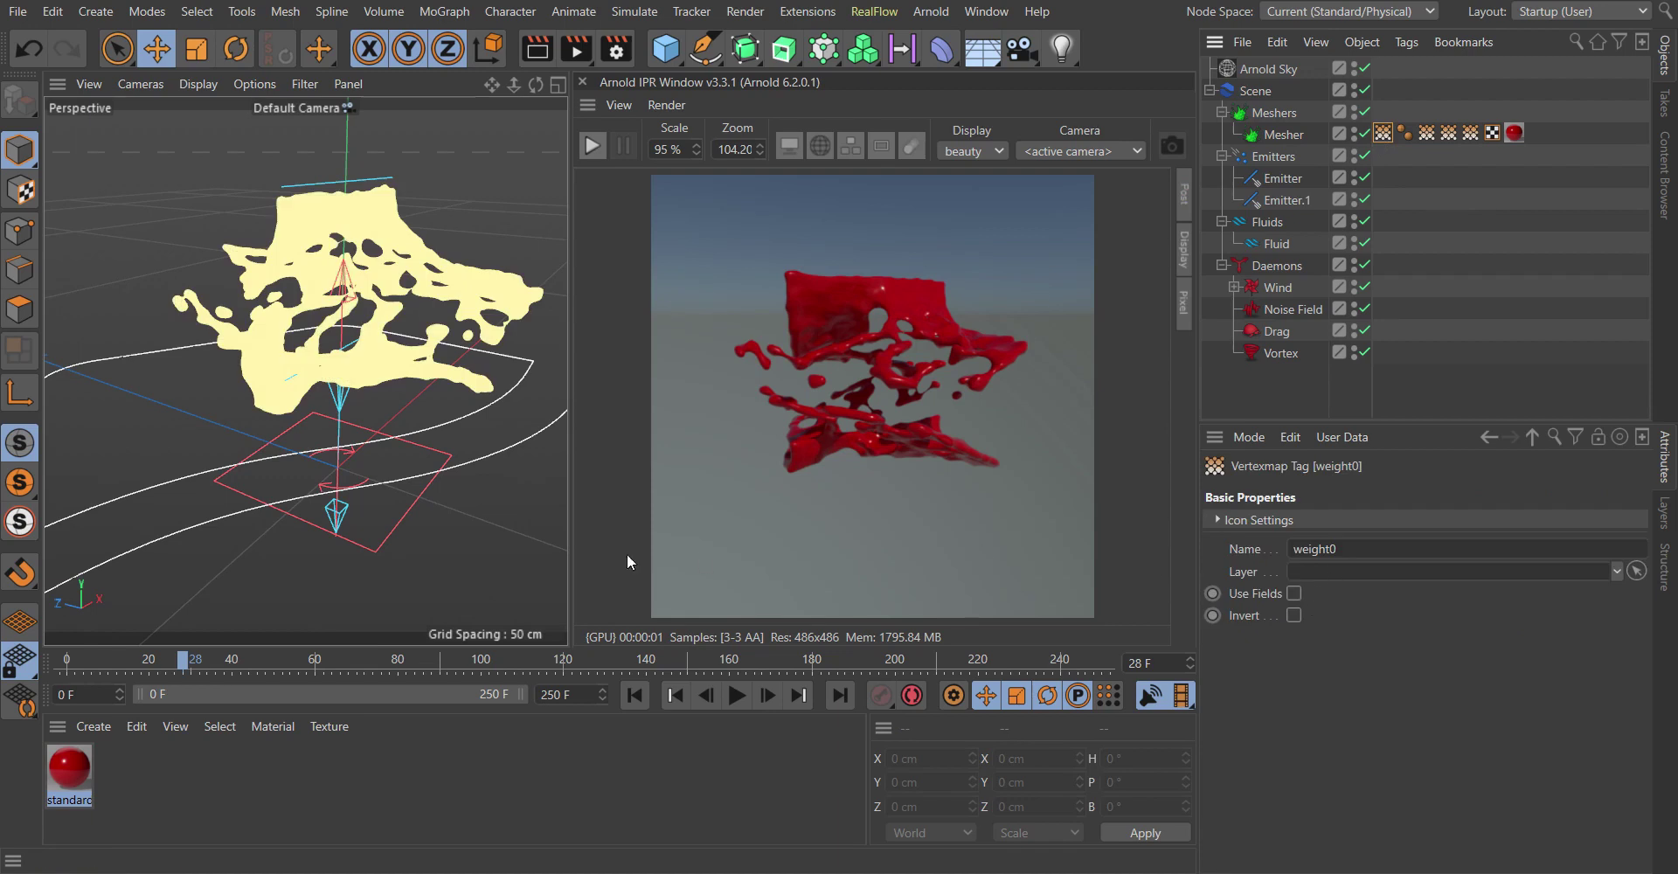
left_click_drag(427, 416, 354, 404, "alt")
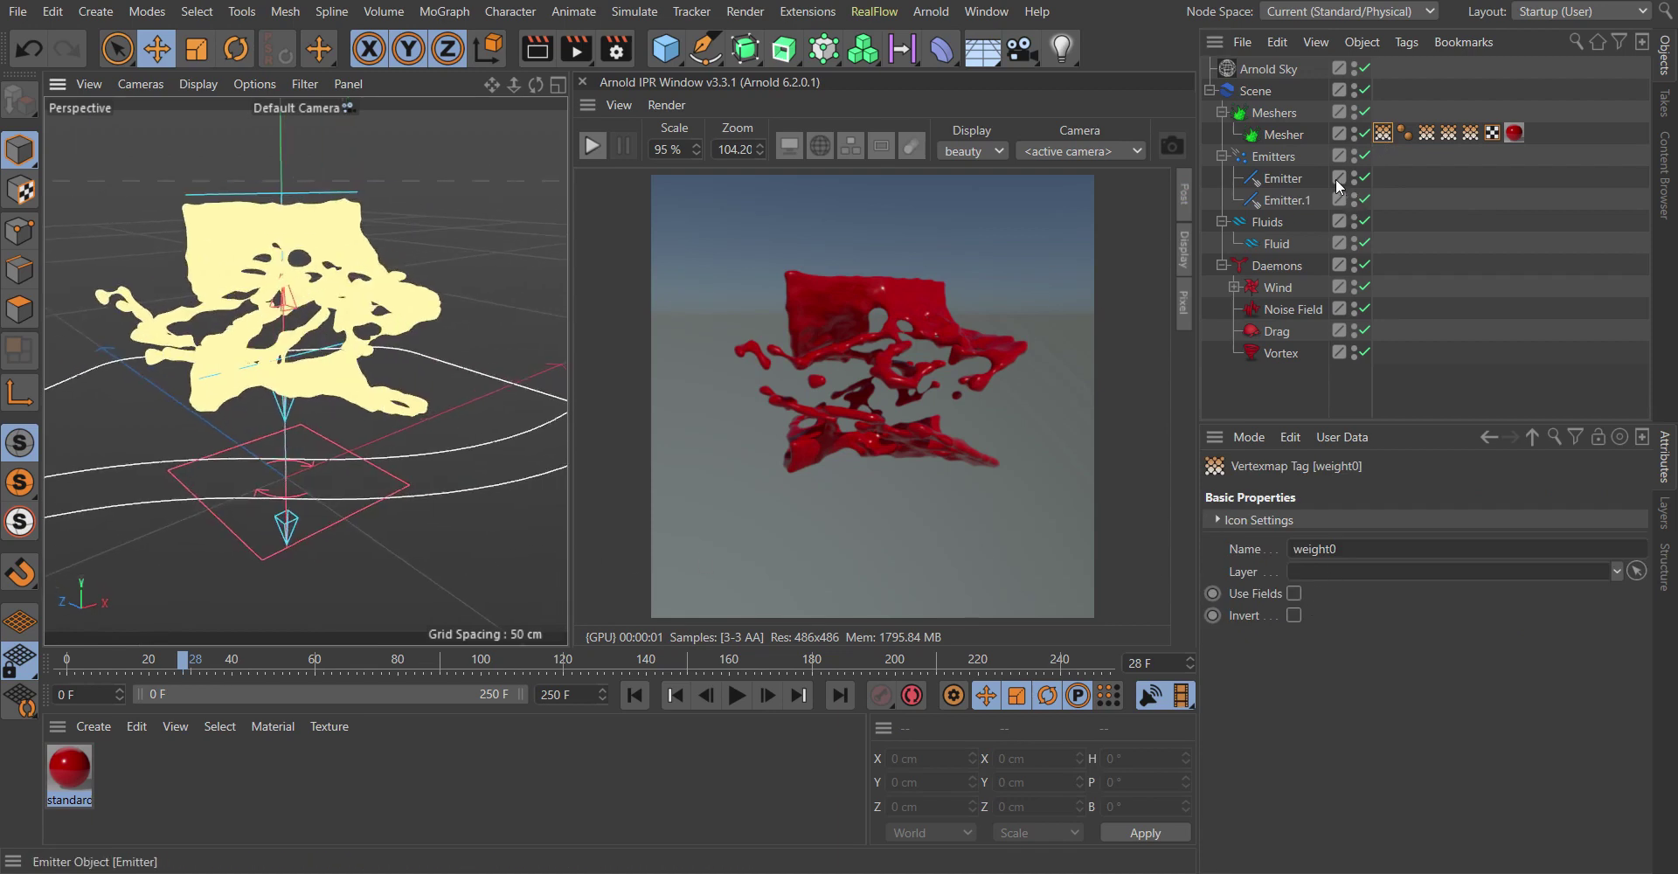
- Switch the Mesher's Weights channel to Emitters and deselect the Mesher
left_click(1283, 134)
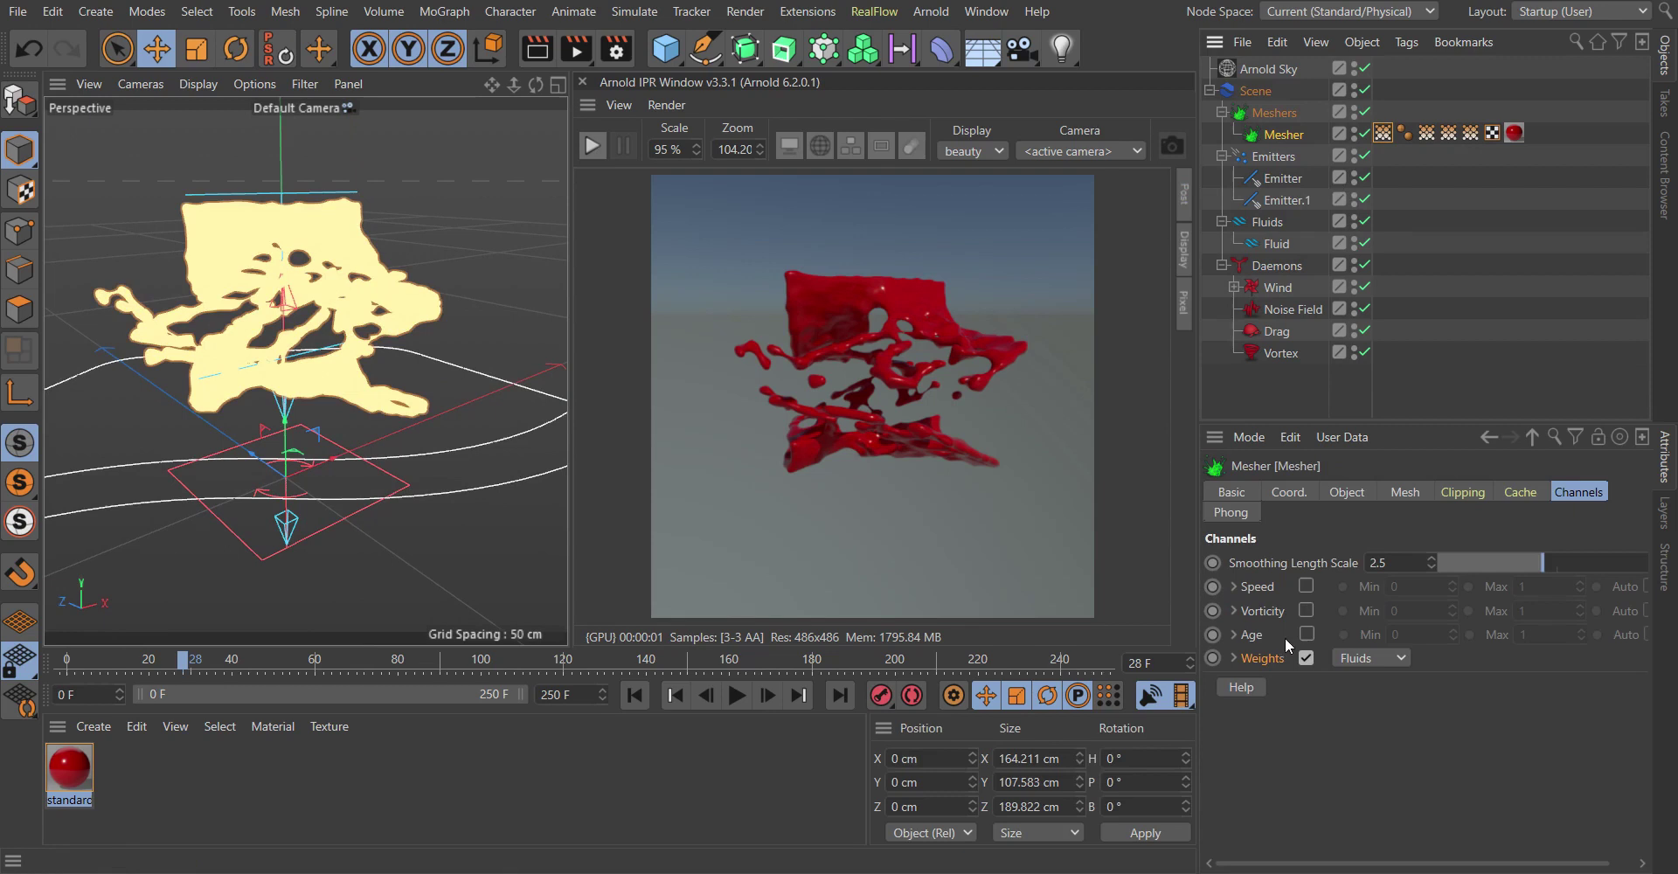
left_click(1370, 661)
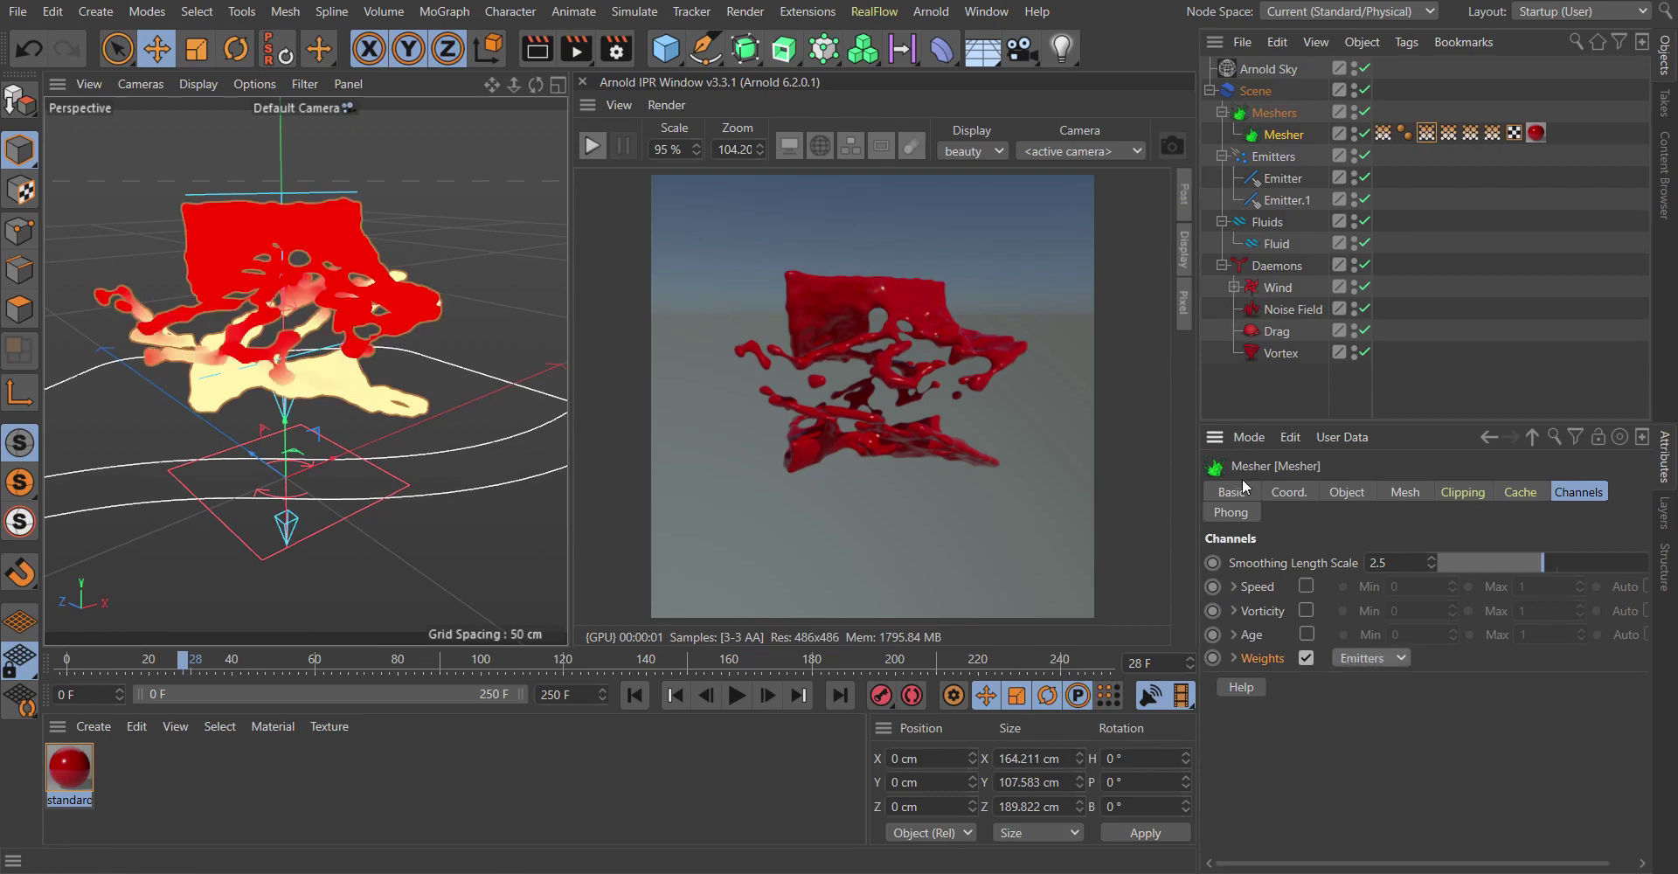
left_click(1324, 384)
- Compare the weight1 and weight0 vertex maps of the two emitters on the mesh from several angles
left_click_drag(403, 430, 435, 426, "alt")
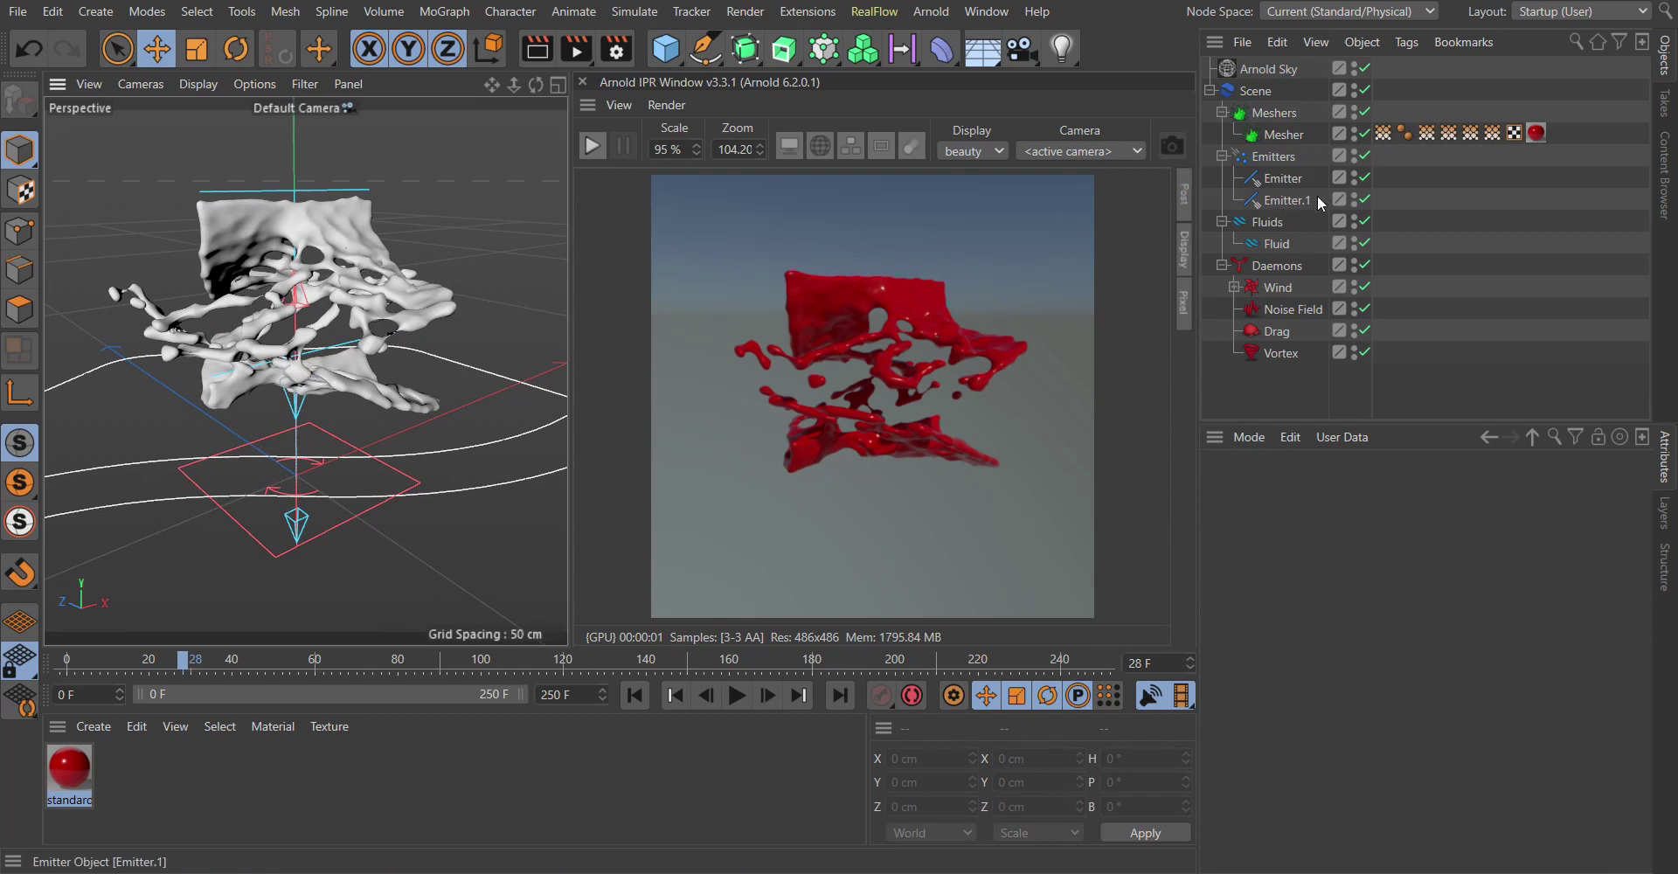
left_click(1382, 132)
left_click_drag(289, 288, 383, 262, "alt")
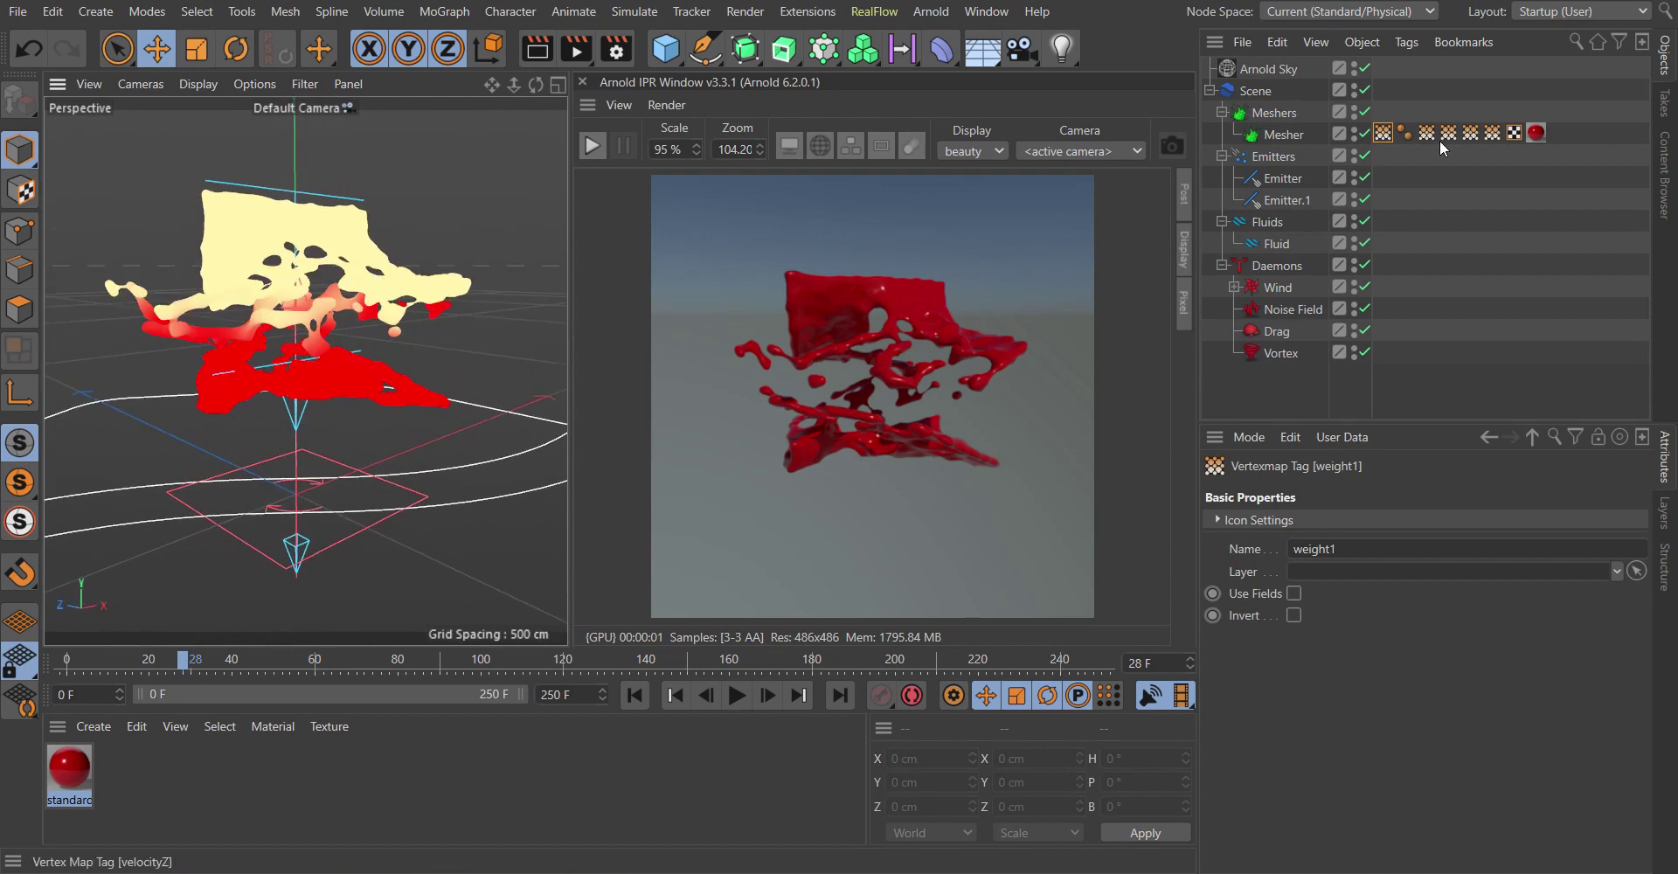
left_click(1426, 133)
left_click_drag(381, 384, 563, 359, "alt")
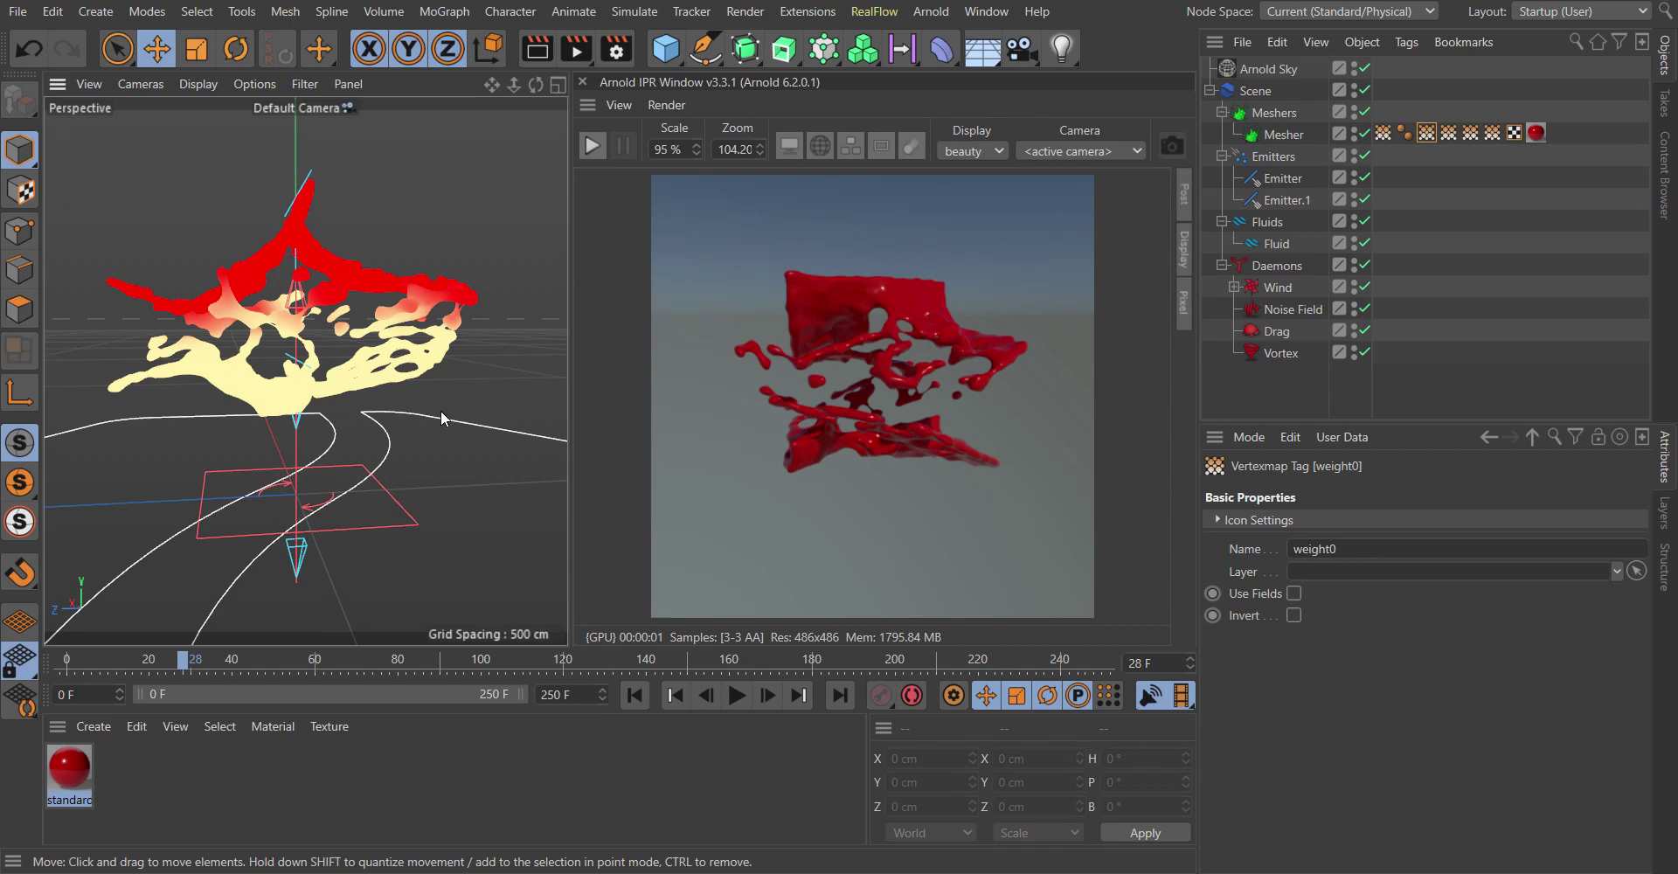
left_click_drag(440, 411, 299, 490, "alt")
left_click(1383, 133)
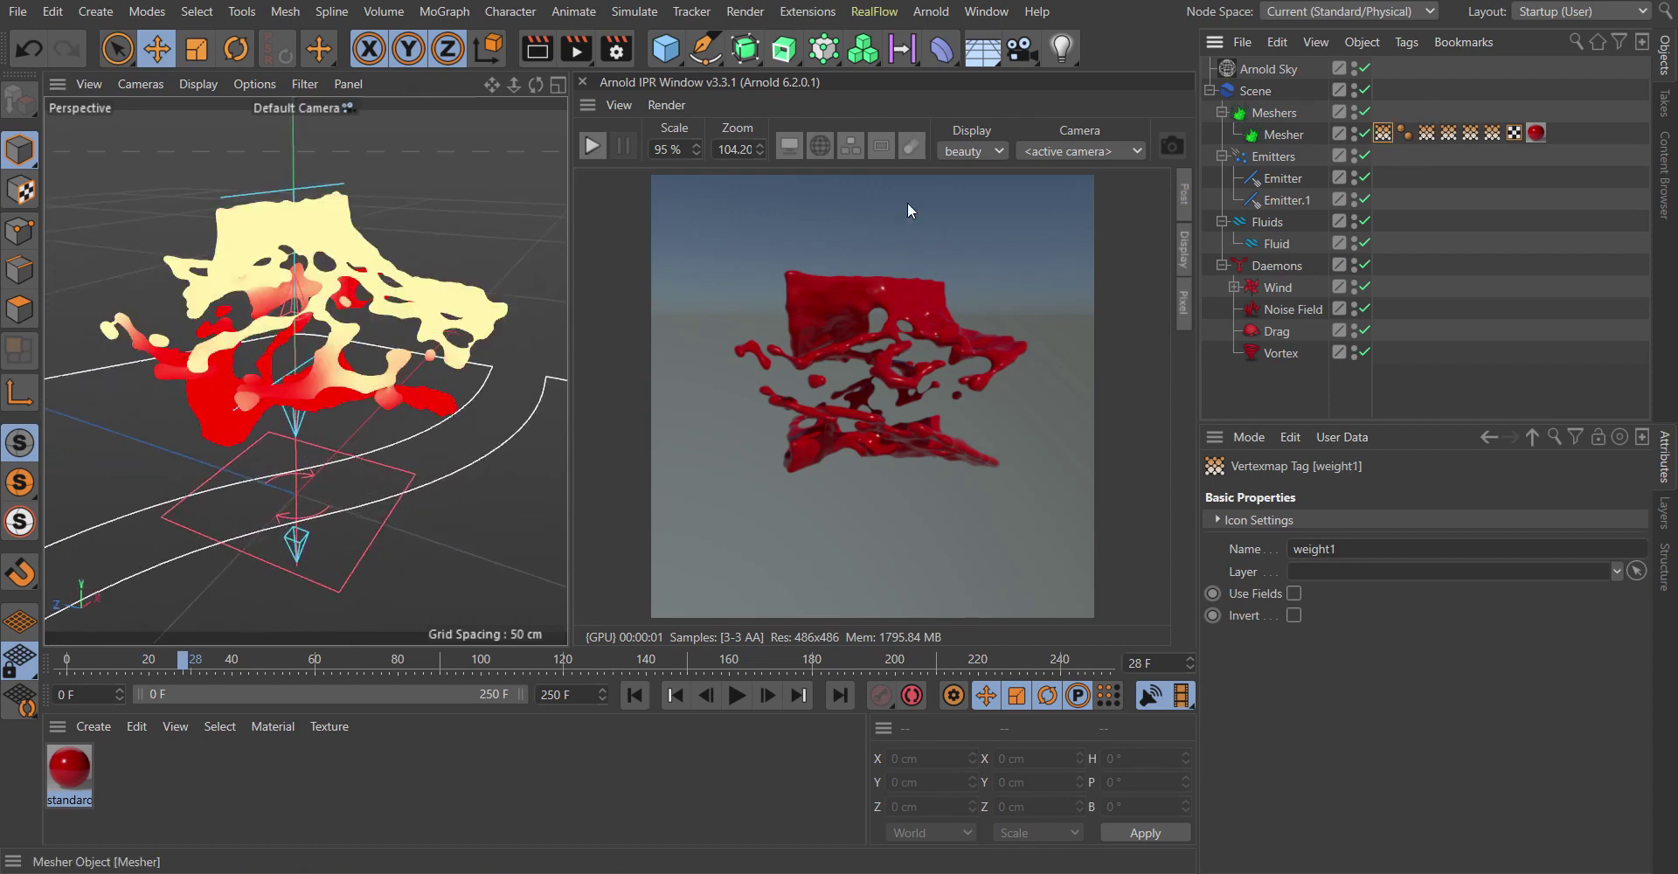
left_click_drag(364, 392, 253, 330, "alt")
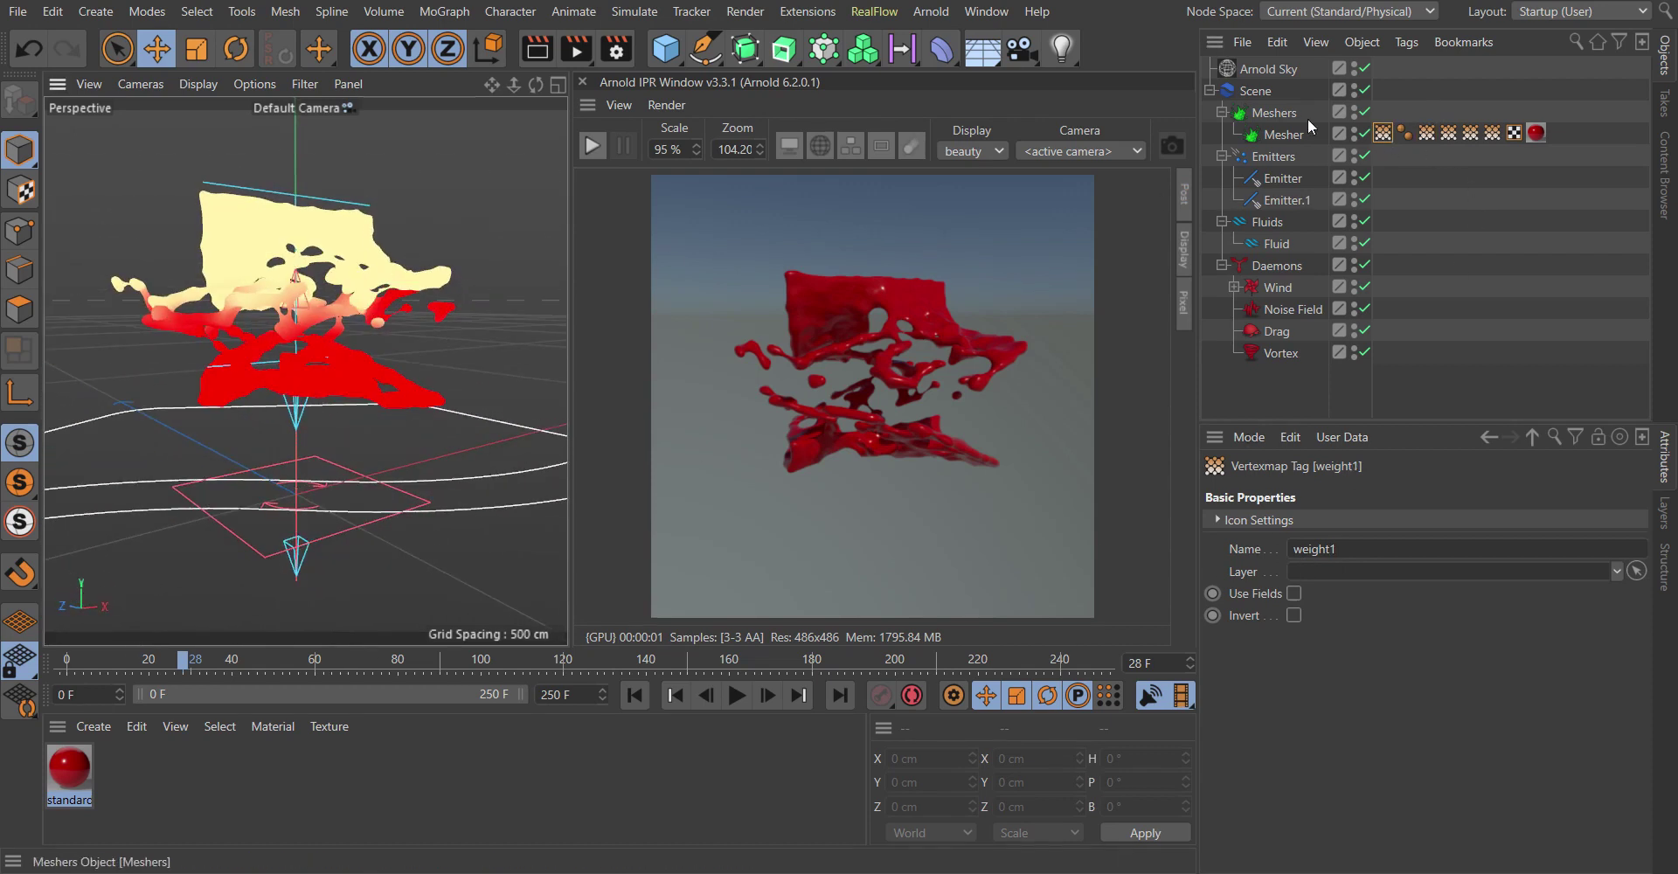
- Try a Smoothing Length Scale of 0.98 in the Mesher's Channels and reset the parameter to its default
left_click(1267, 133)
left_click(1401, 564)
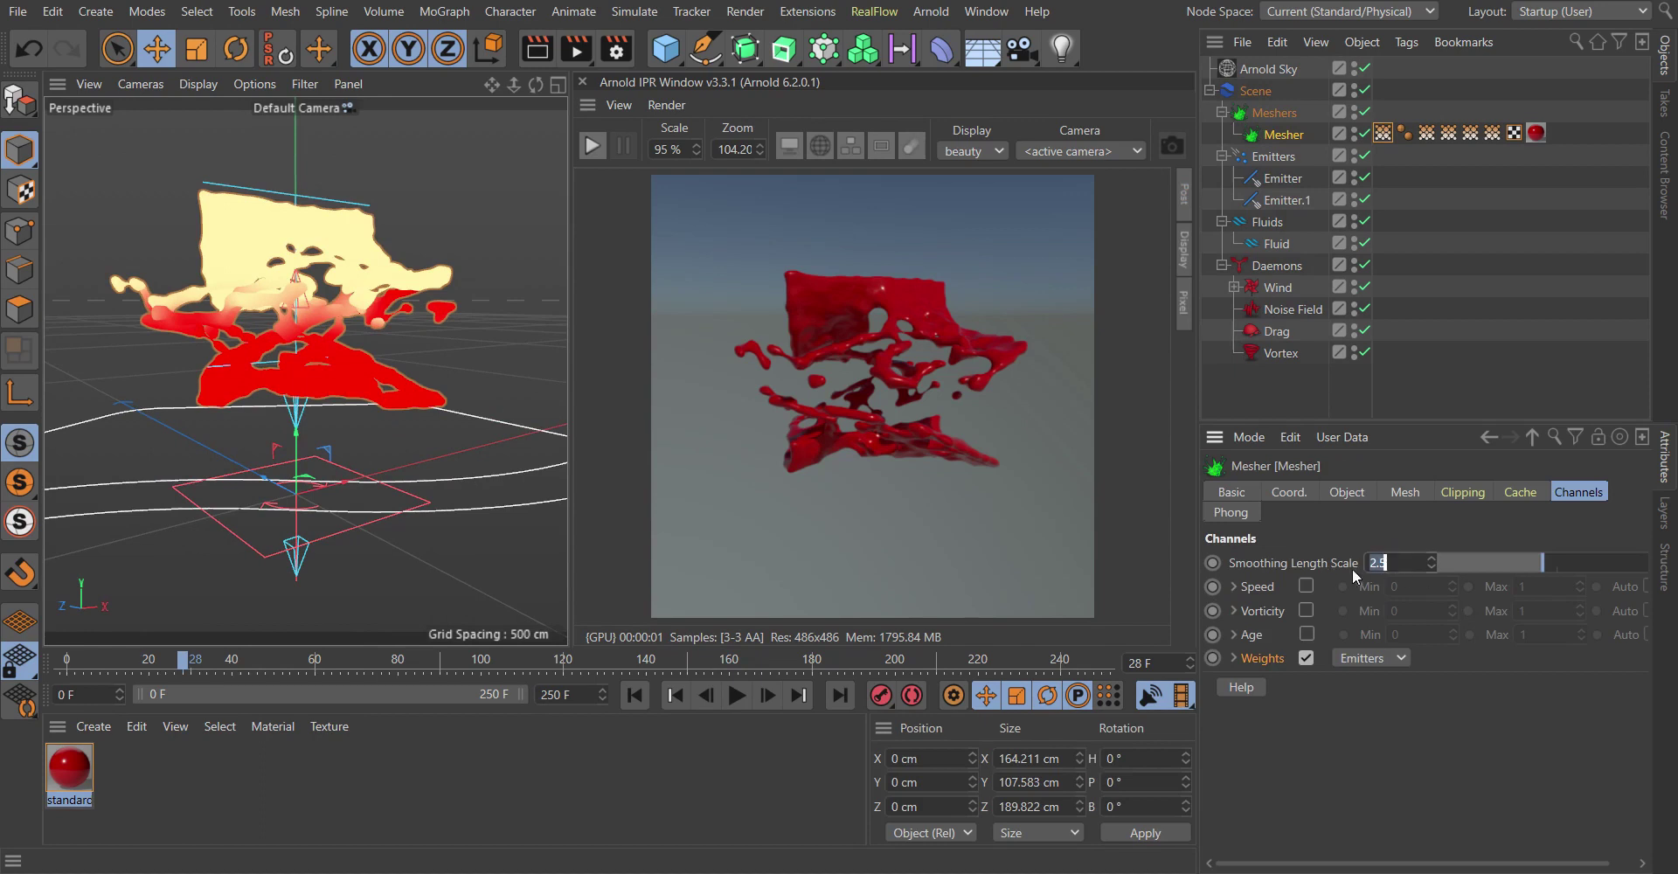
right_click(1330, 567)
left_click(1407, 617)
double_click(1398, 566)
type("0.98")
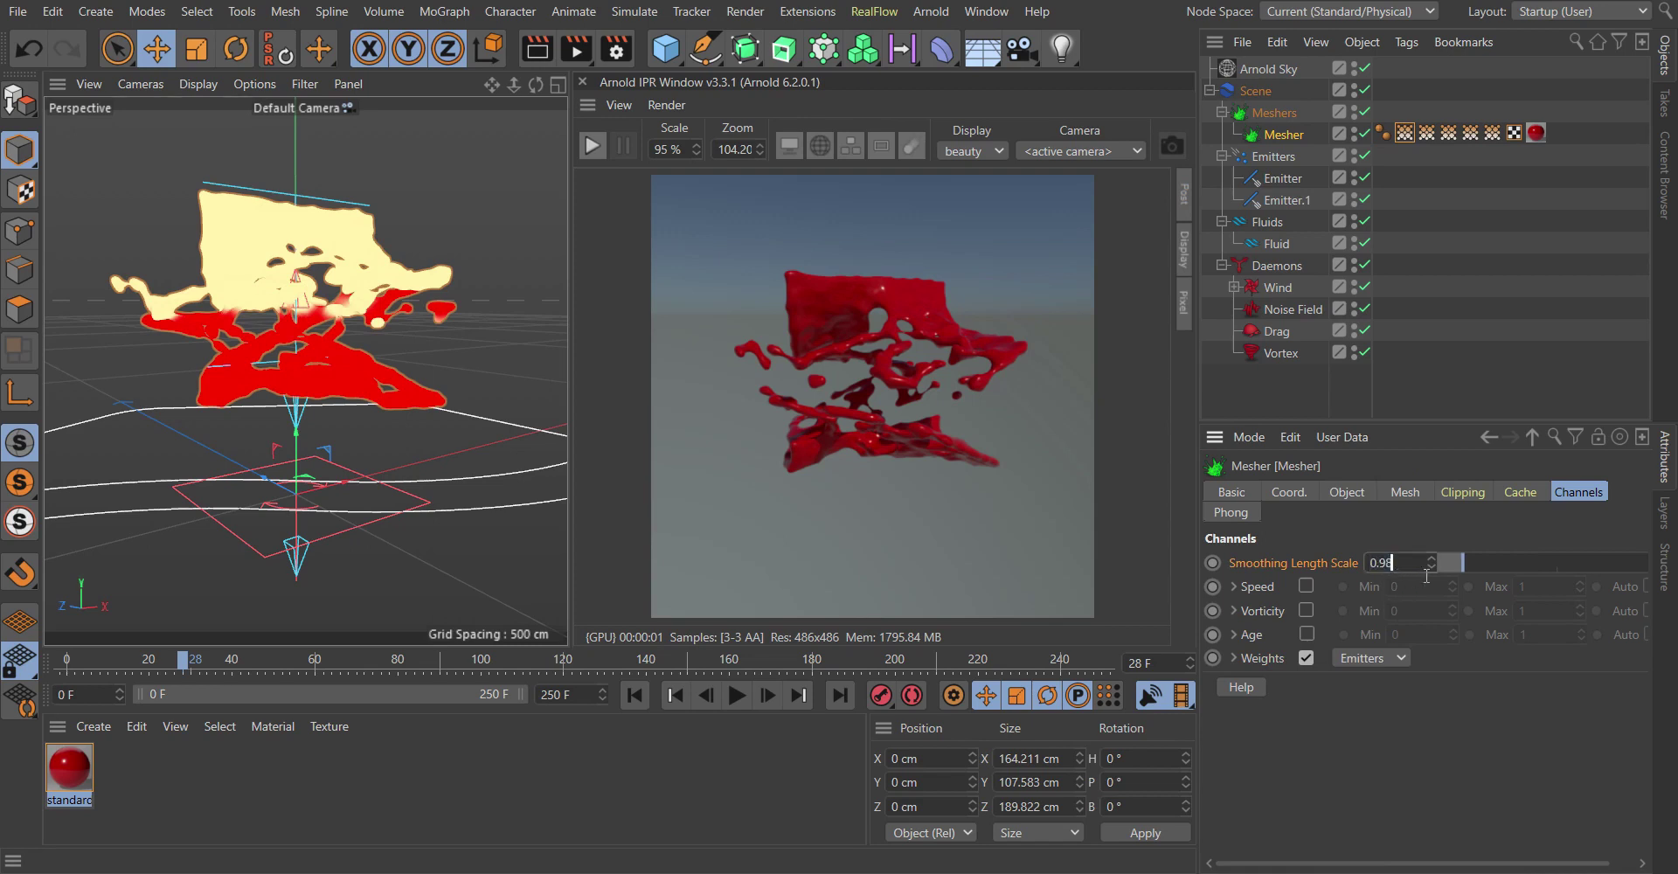
right_click(1330, 566)
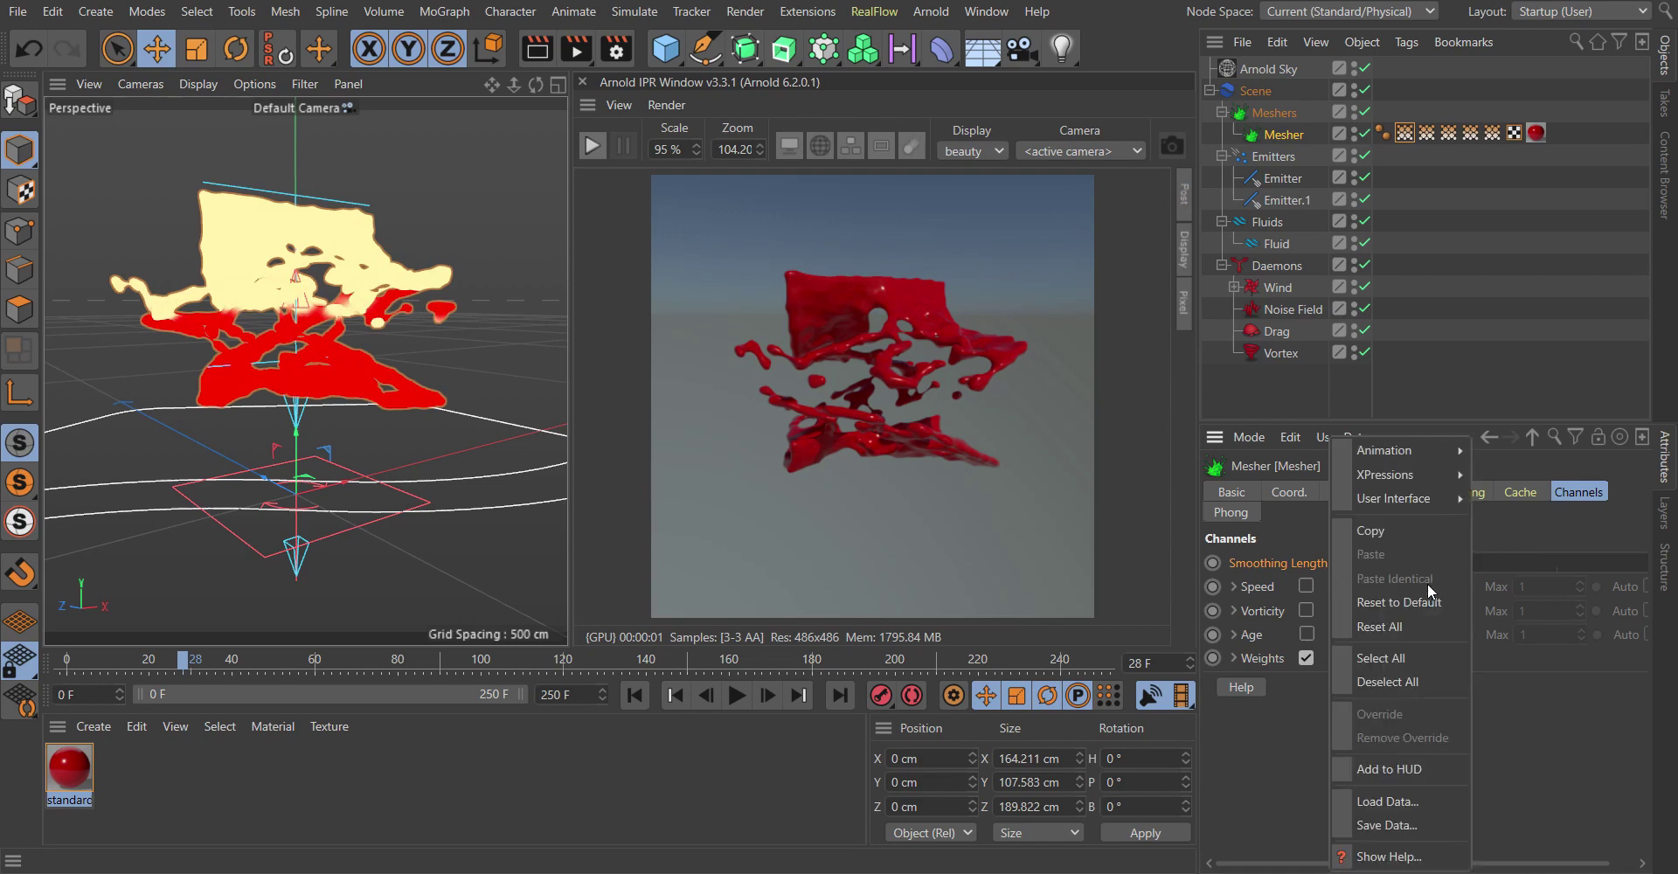
left_click(1394, 613)
- Raise the Mesher's Smoothing Length Scale to 3.95 and check the blending in the weight1 vertex map
right_click_drag(314, 305, 353, 329, "alt")
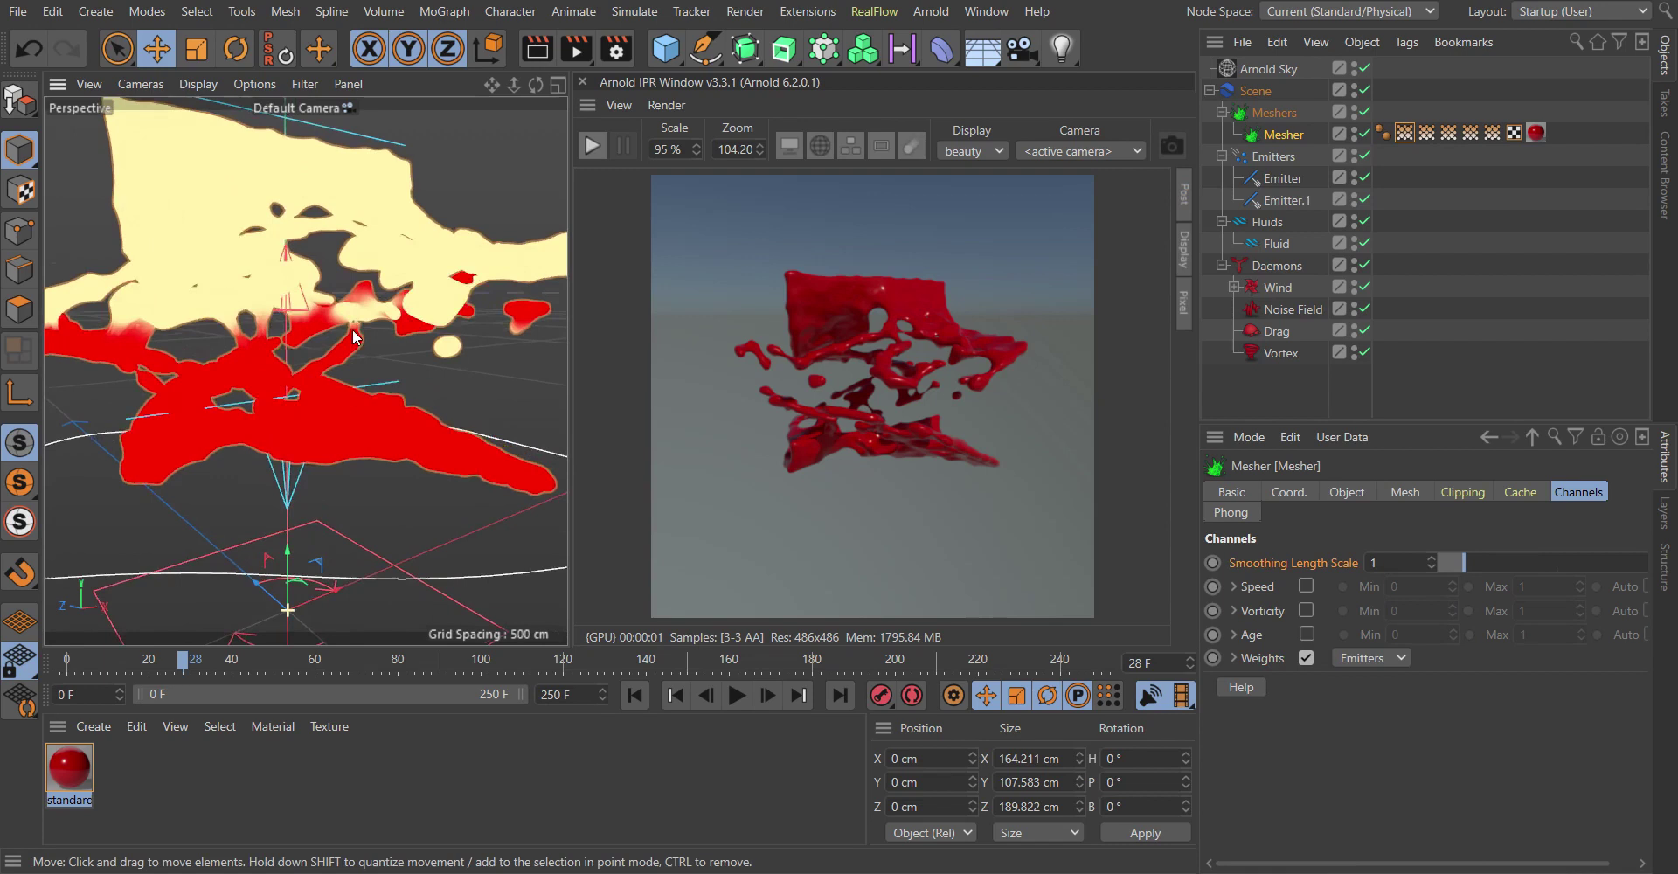
mouse_move(353, 329)
left_mouse_down("alt")
mouse_move(427, 359)
mouse_move(464, 322)
mouse_move(423, 287)
mouse_move(344, 277)
mouse_move(370, 337)
left_mouse_up("alt")
left_click_drag(1489, 553, 1662, 577)
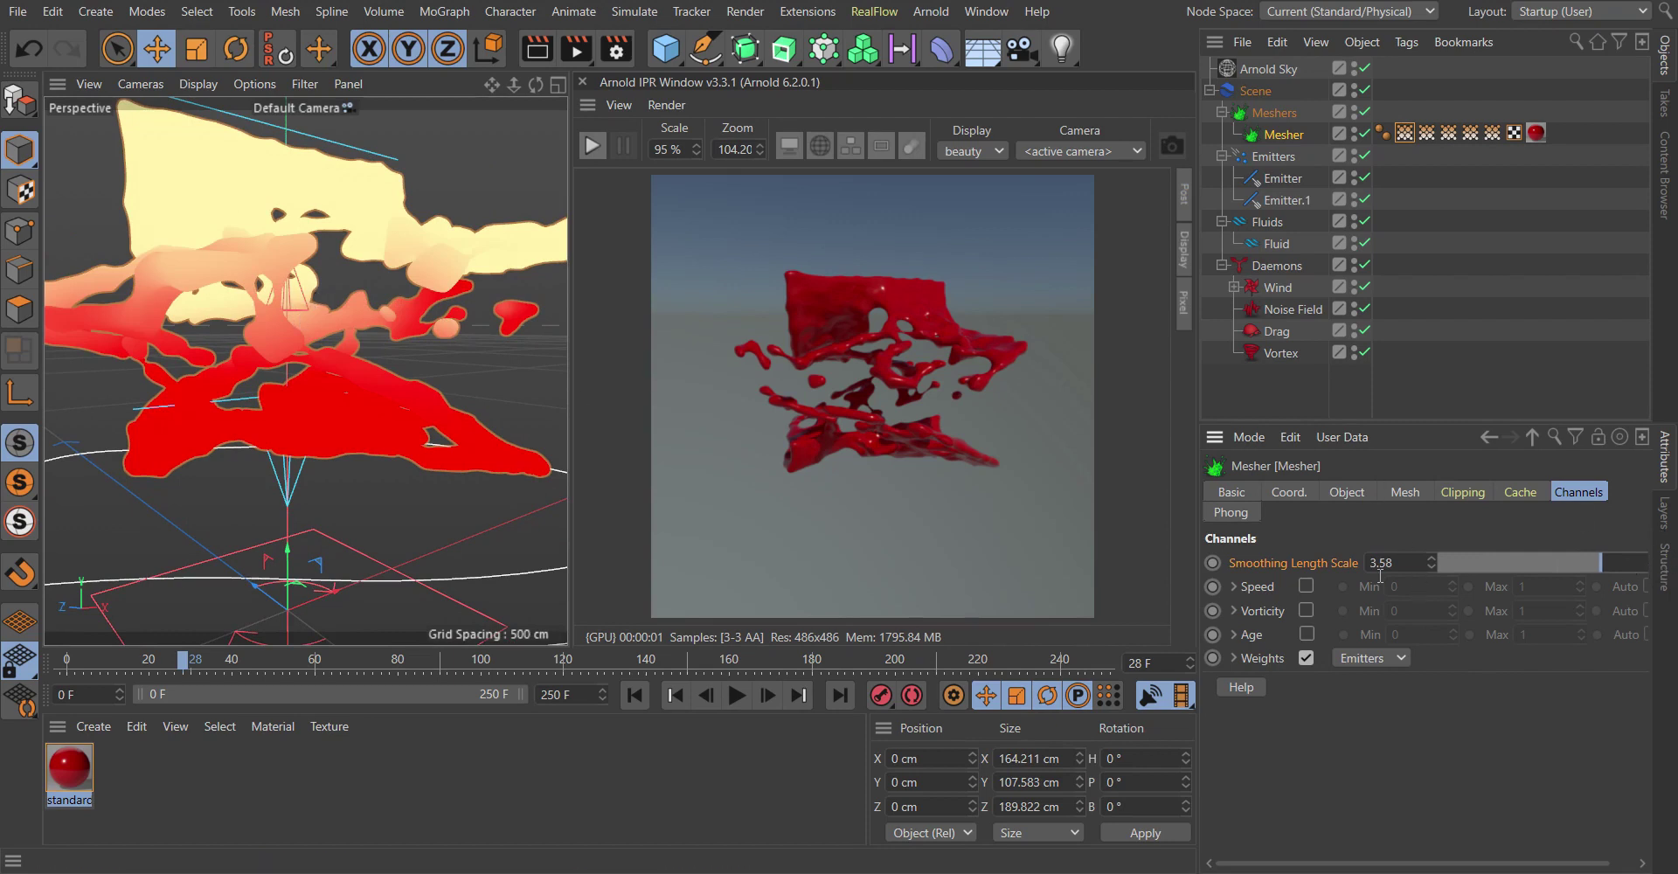
scroll(279, 301, "down", 2)
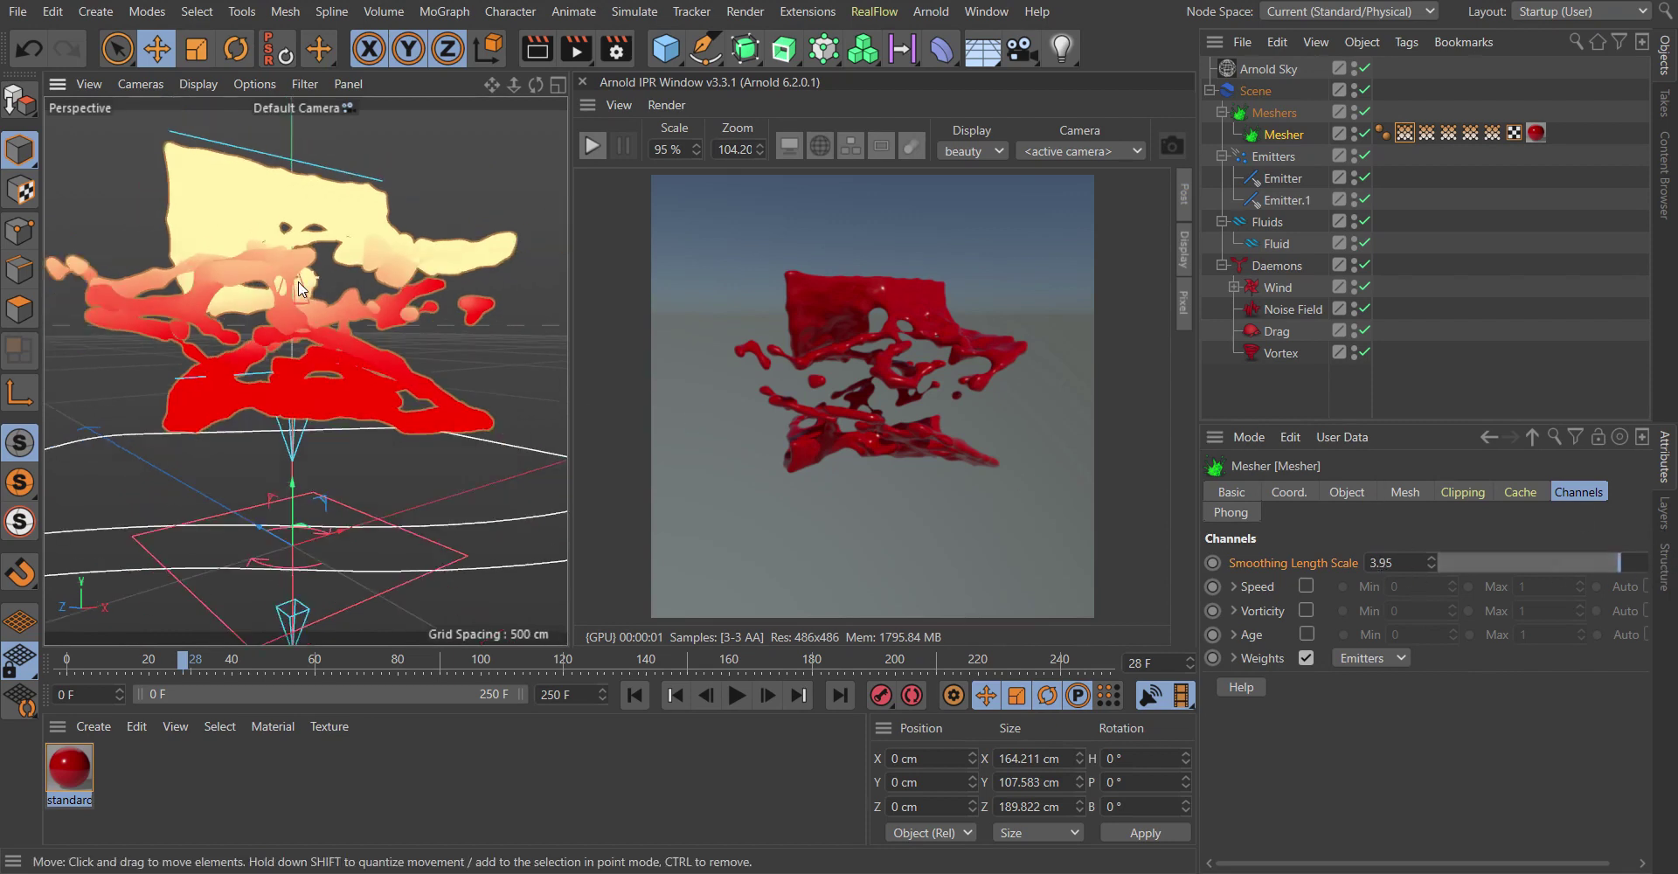
left_click_drag(280, 301, 431, 408, "alt")
scroll(301, 300, "down", 4)
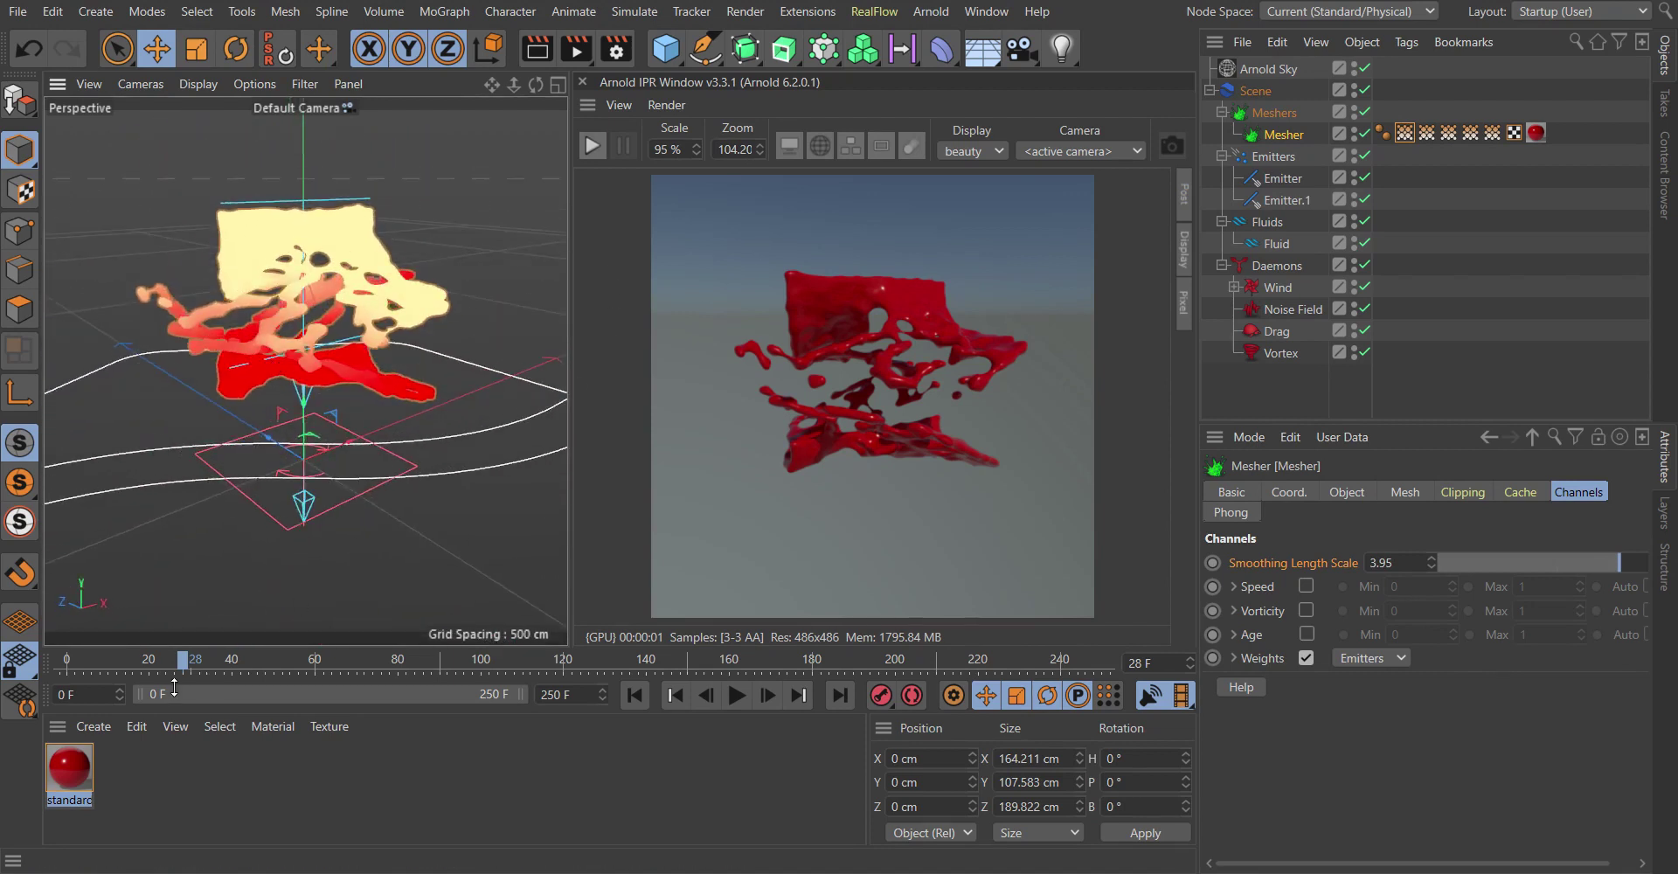
left_click(1406, 133)
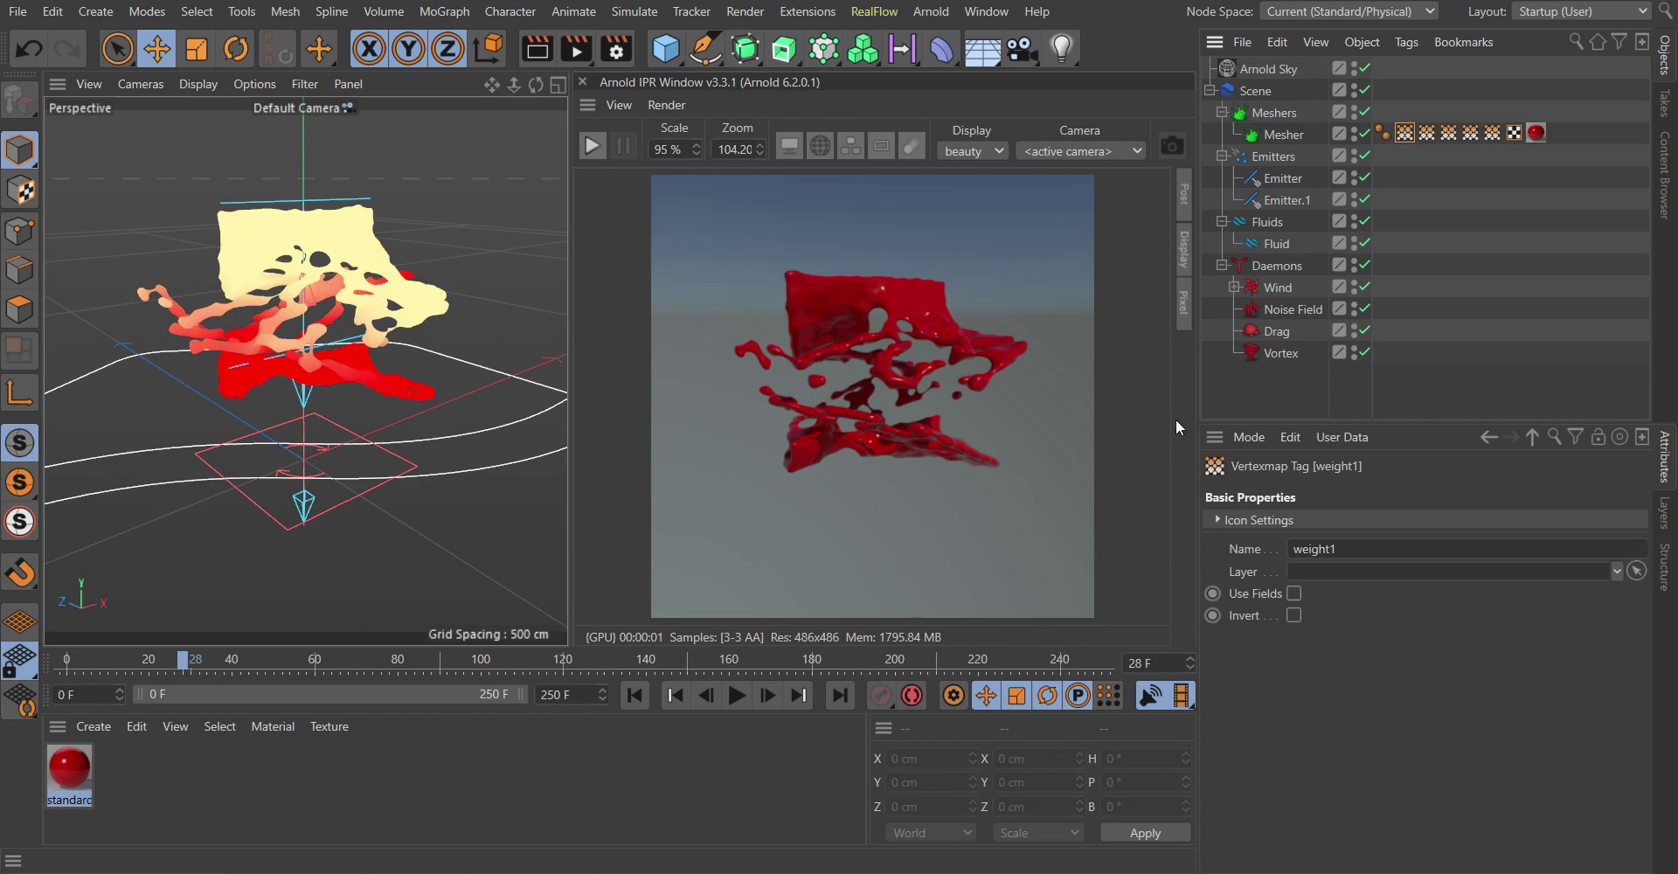
- Open the red material's Arnold shader network and move the standard_surface node up into the visible graph area
double_click(70, 767)
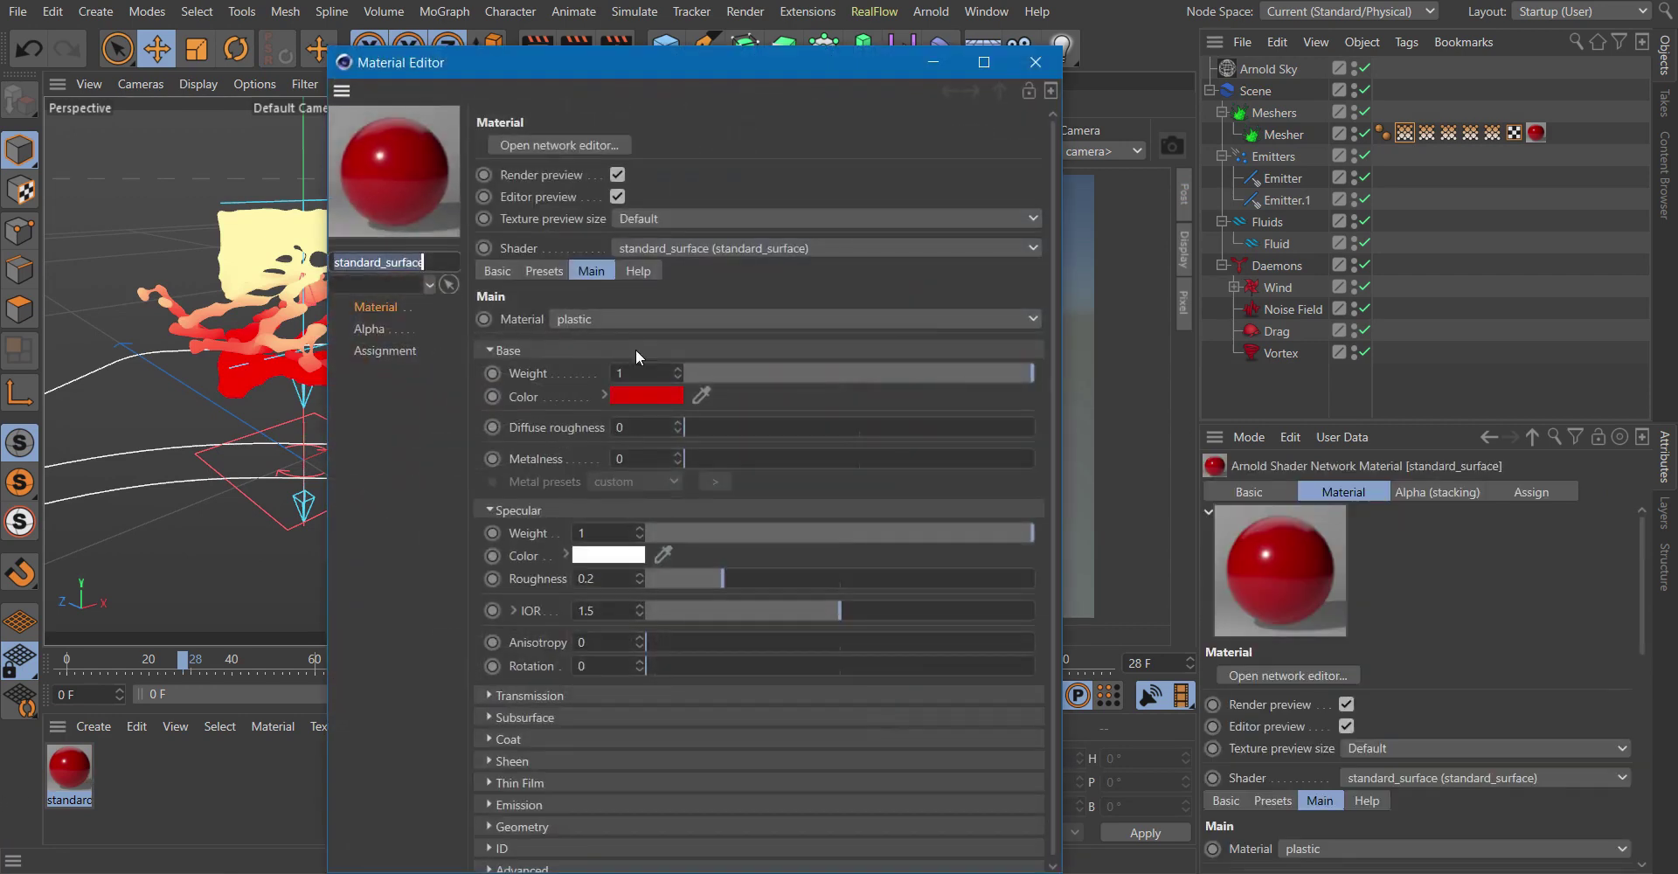
left_click(536, 146)
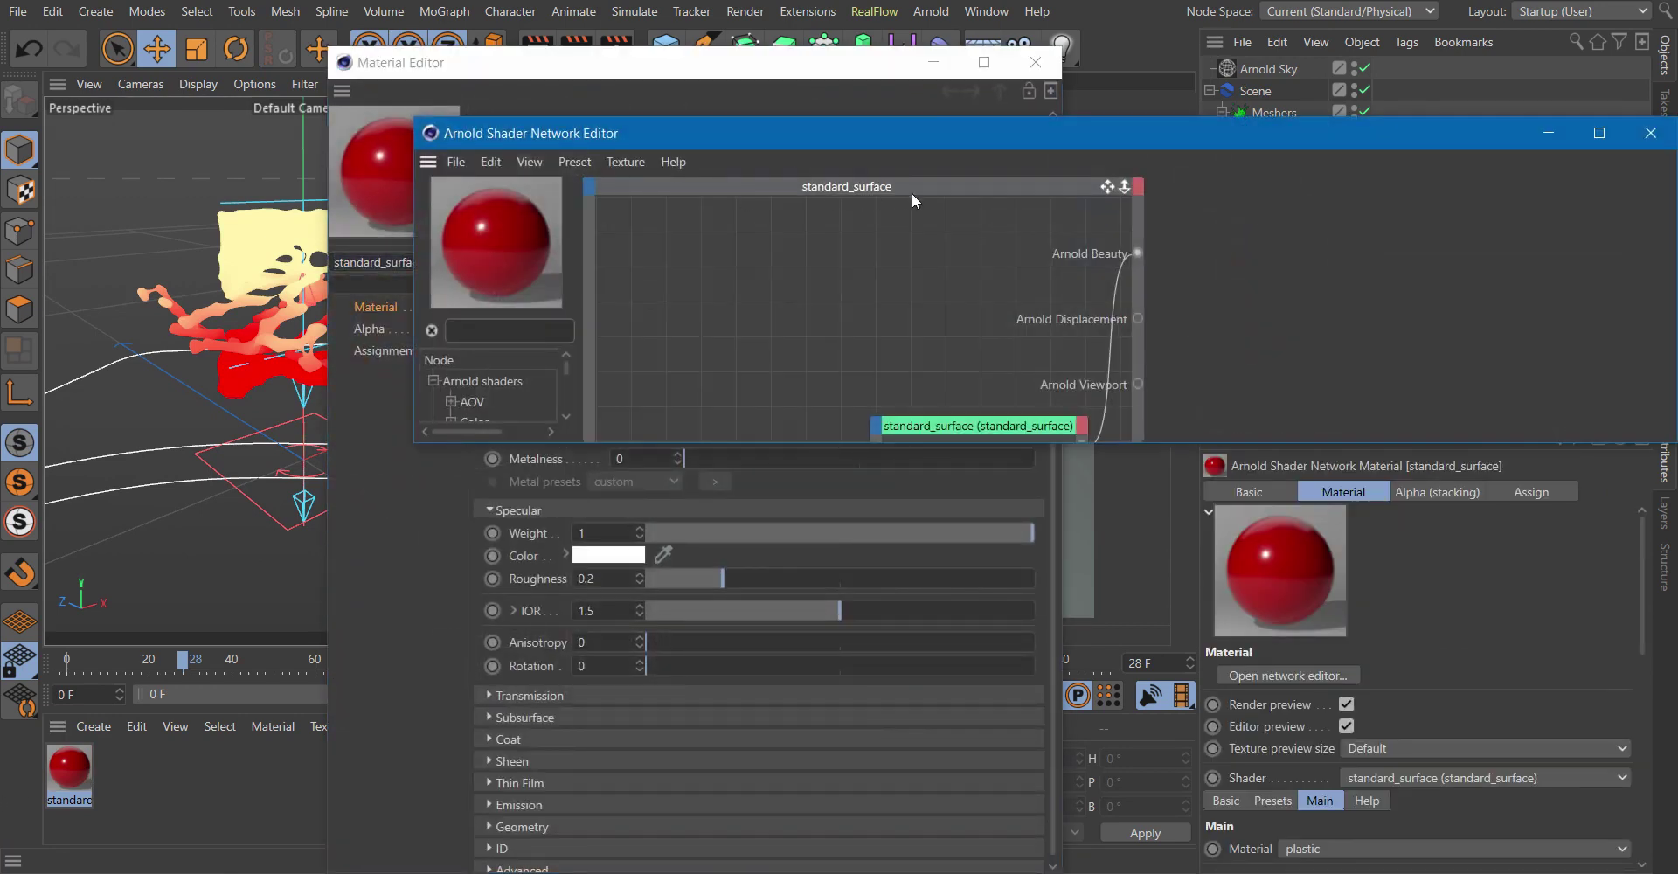
left_click_drag(968, 425, 930, 307)
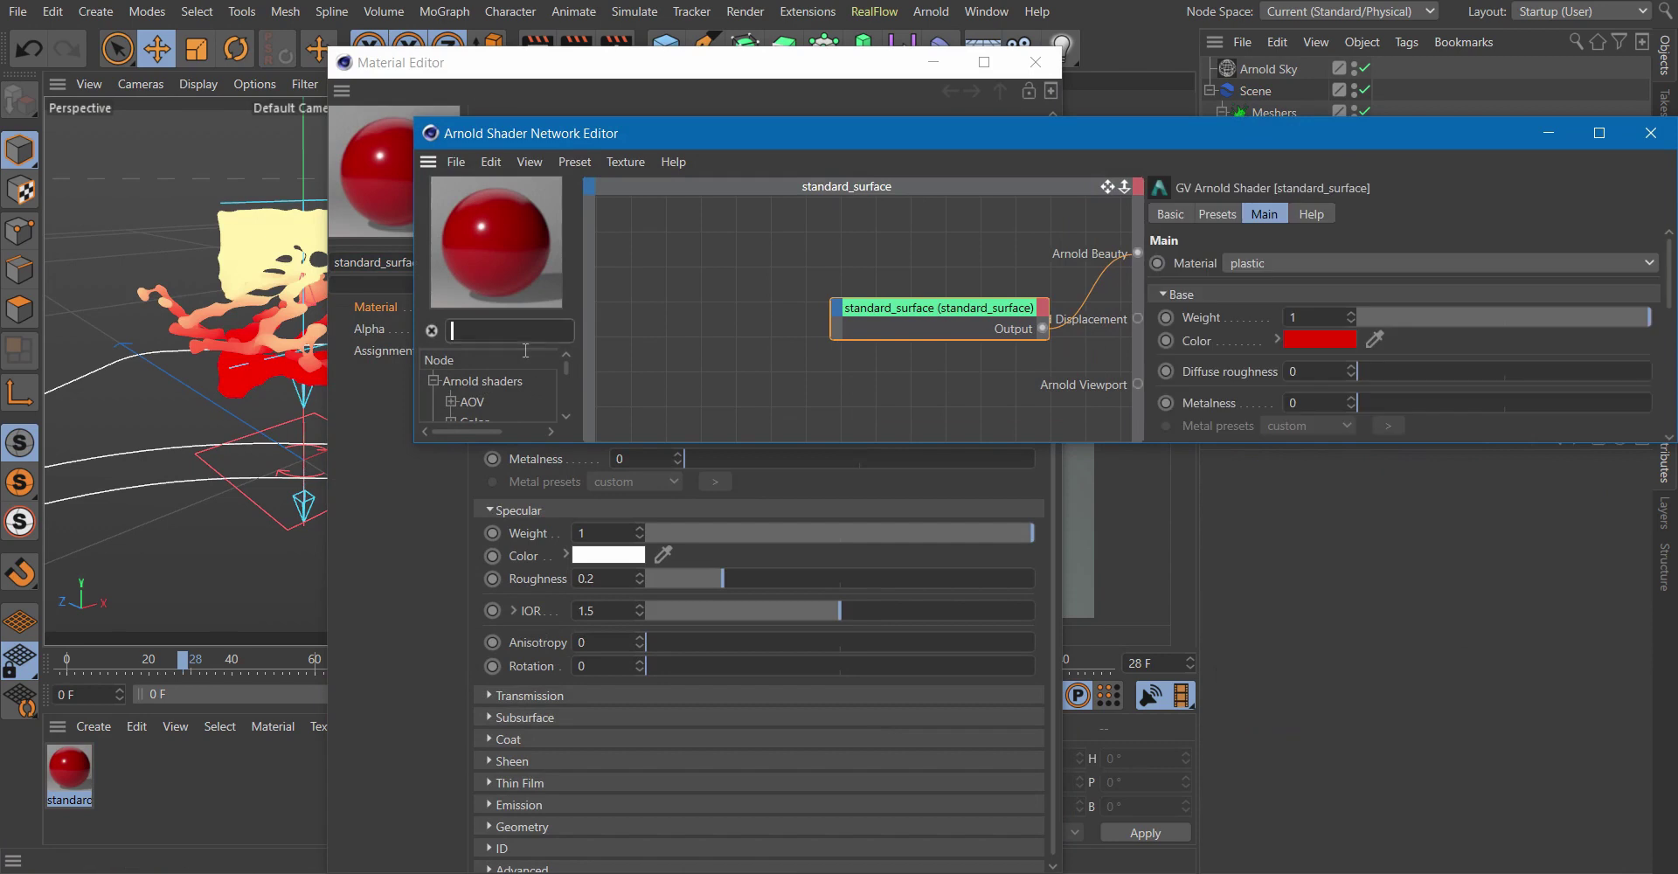
- Close the Material Editor, enlarge the network editor, find the ramp shaders and add a ramp_rgb node below standard_surface
type("gr")
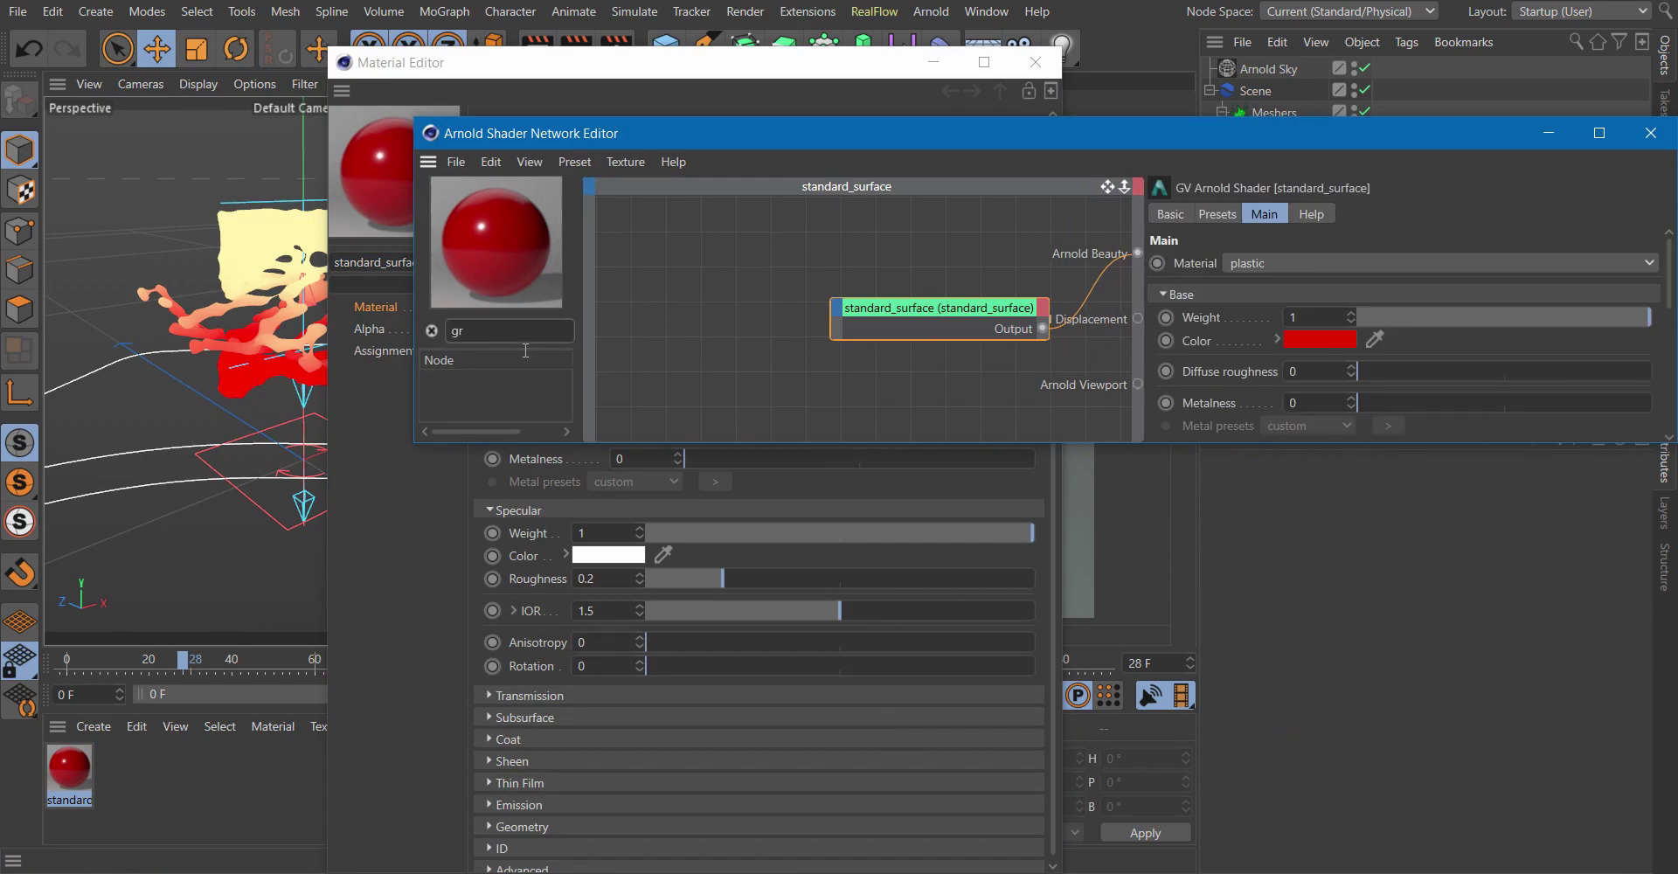
key("BackSpace")
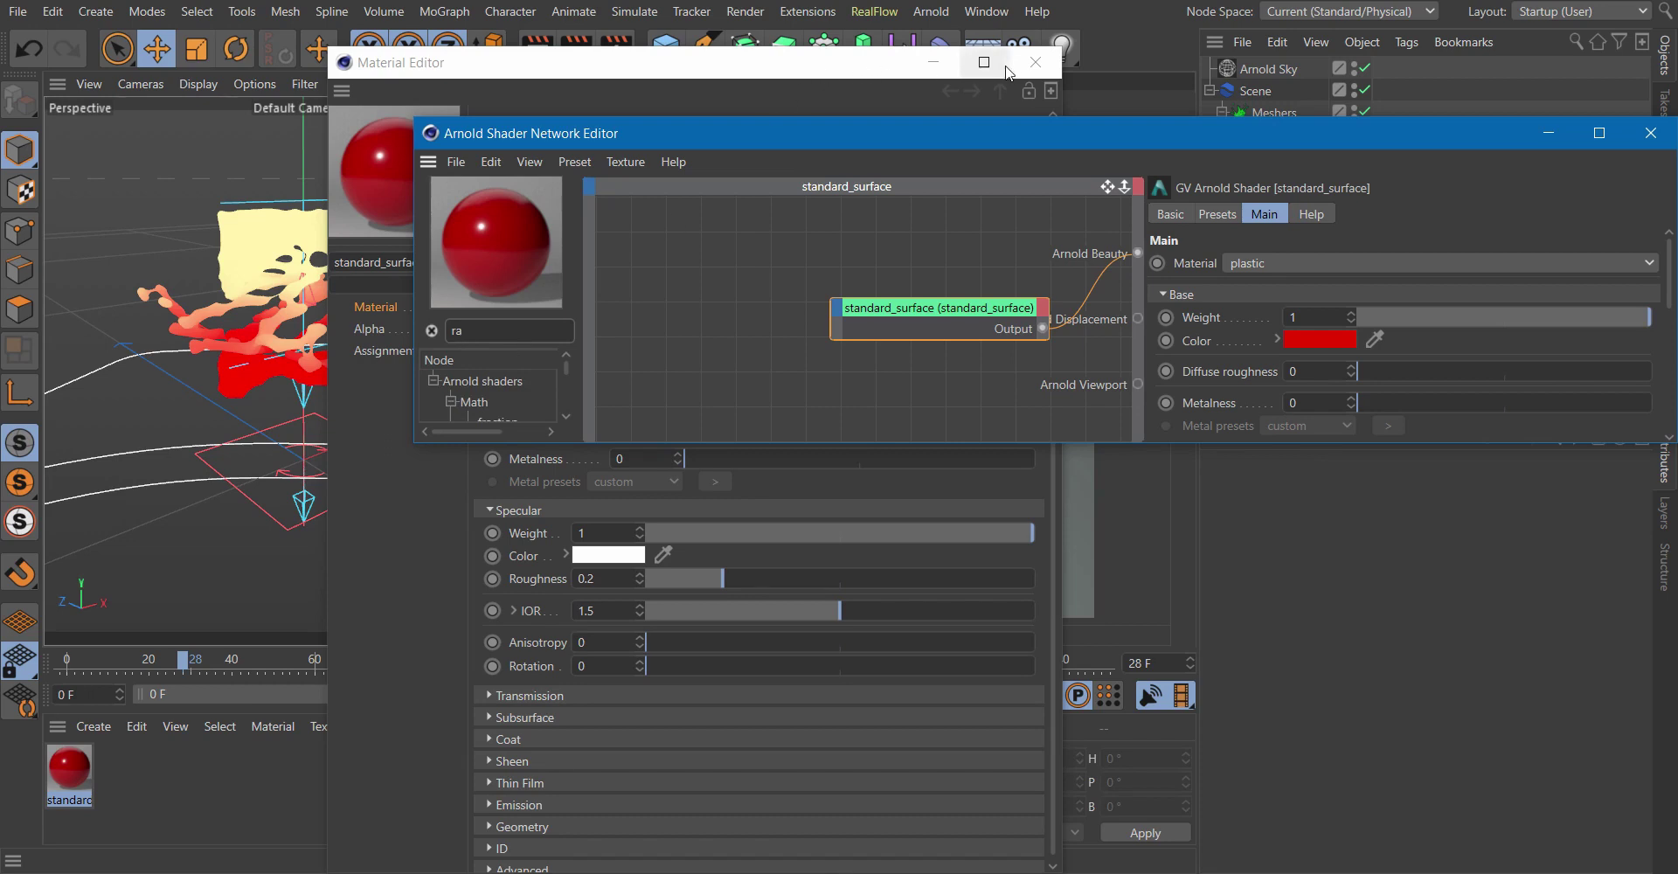
left_click(1041, 63)
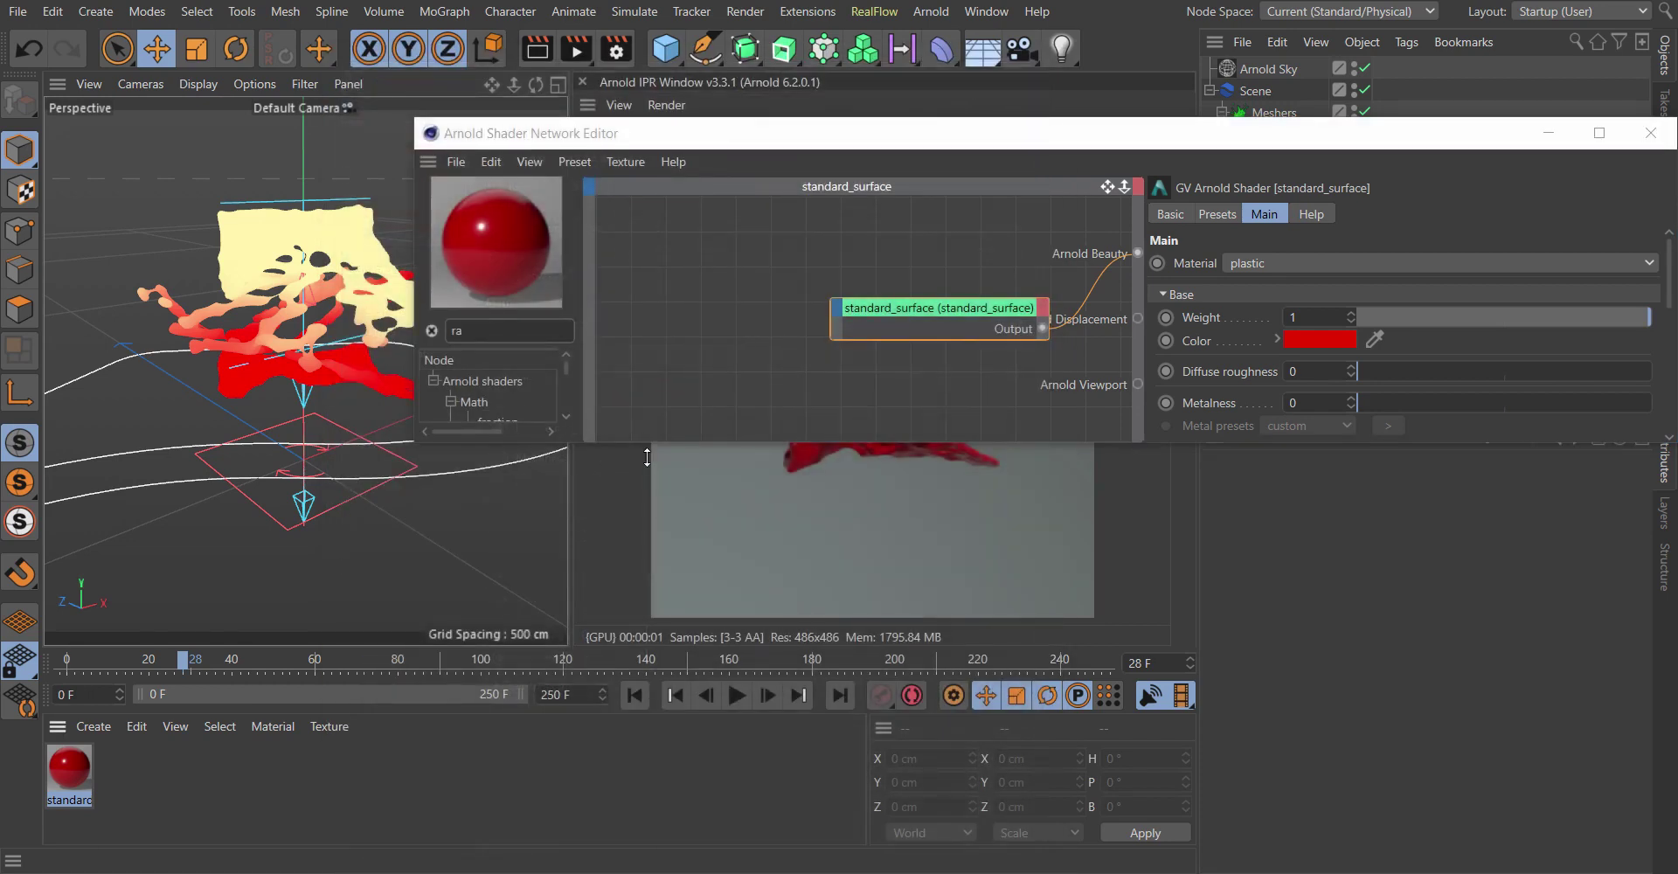
left_click_drag(641, 442, 613, 763)
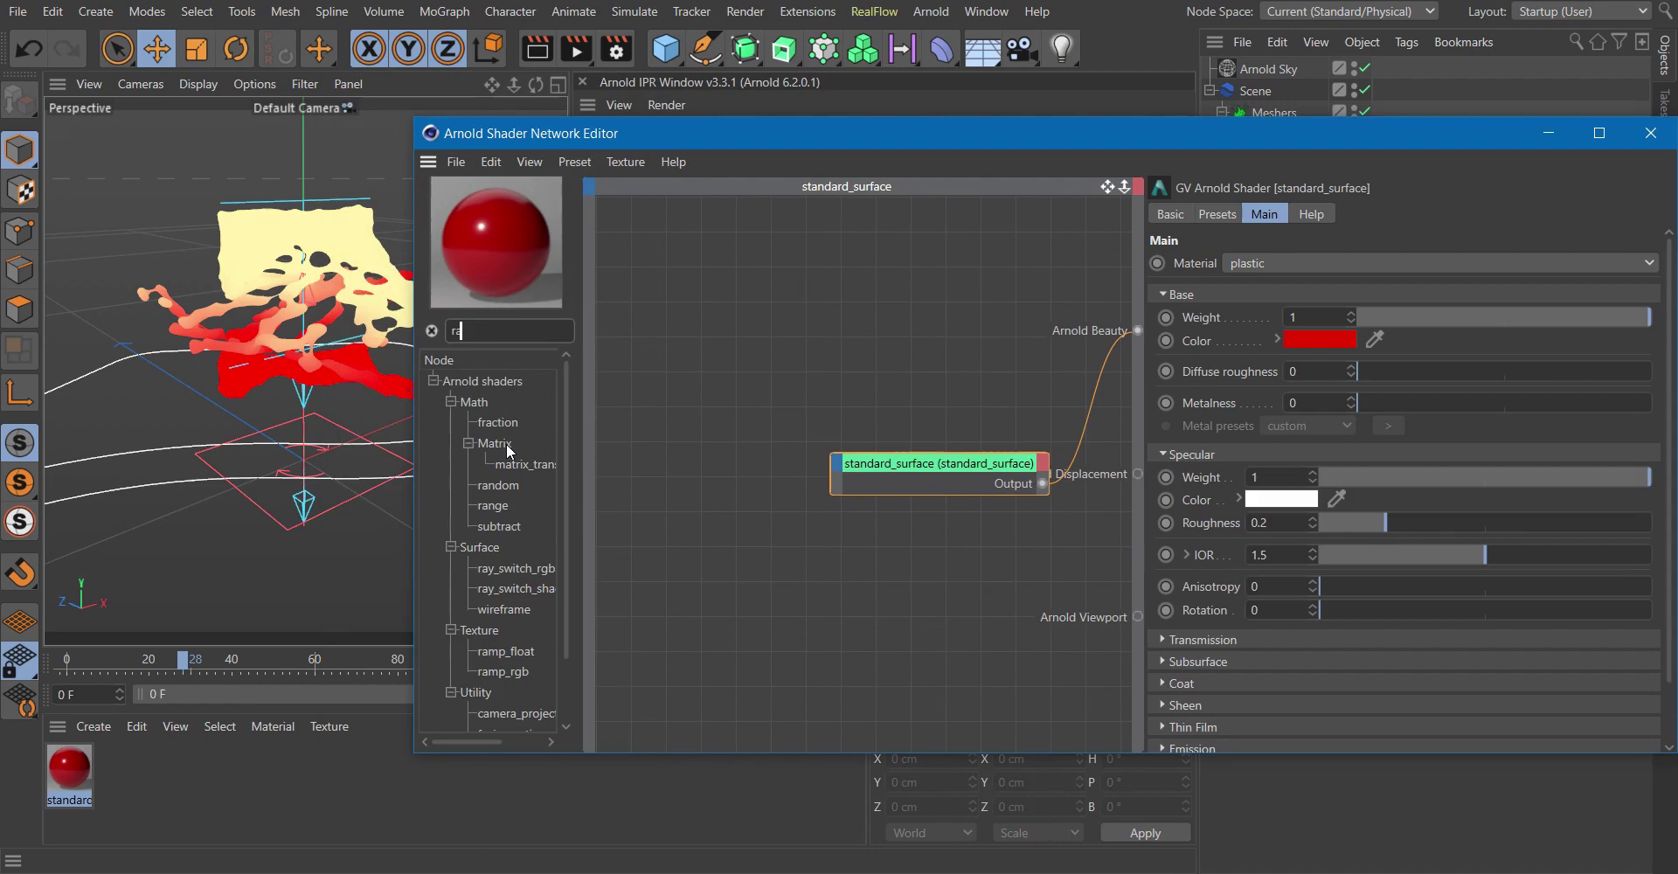
type("m")
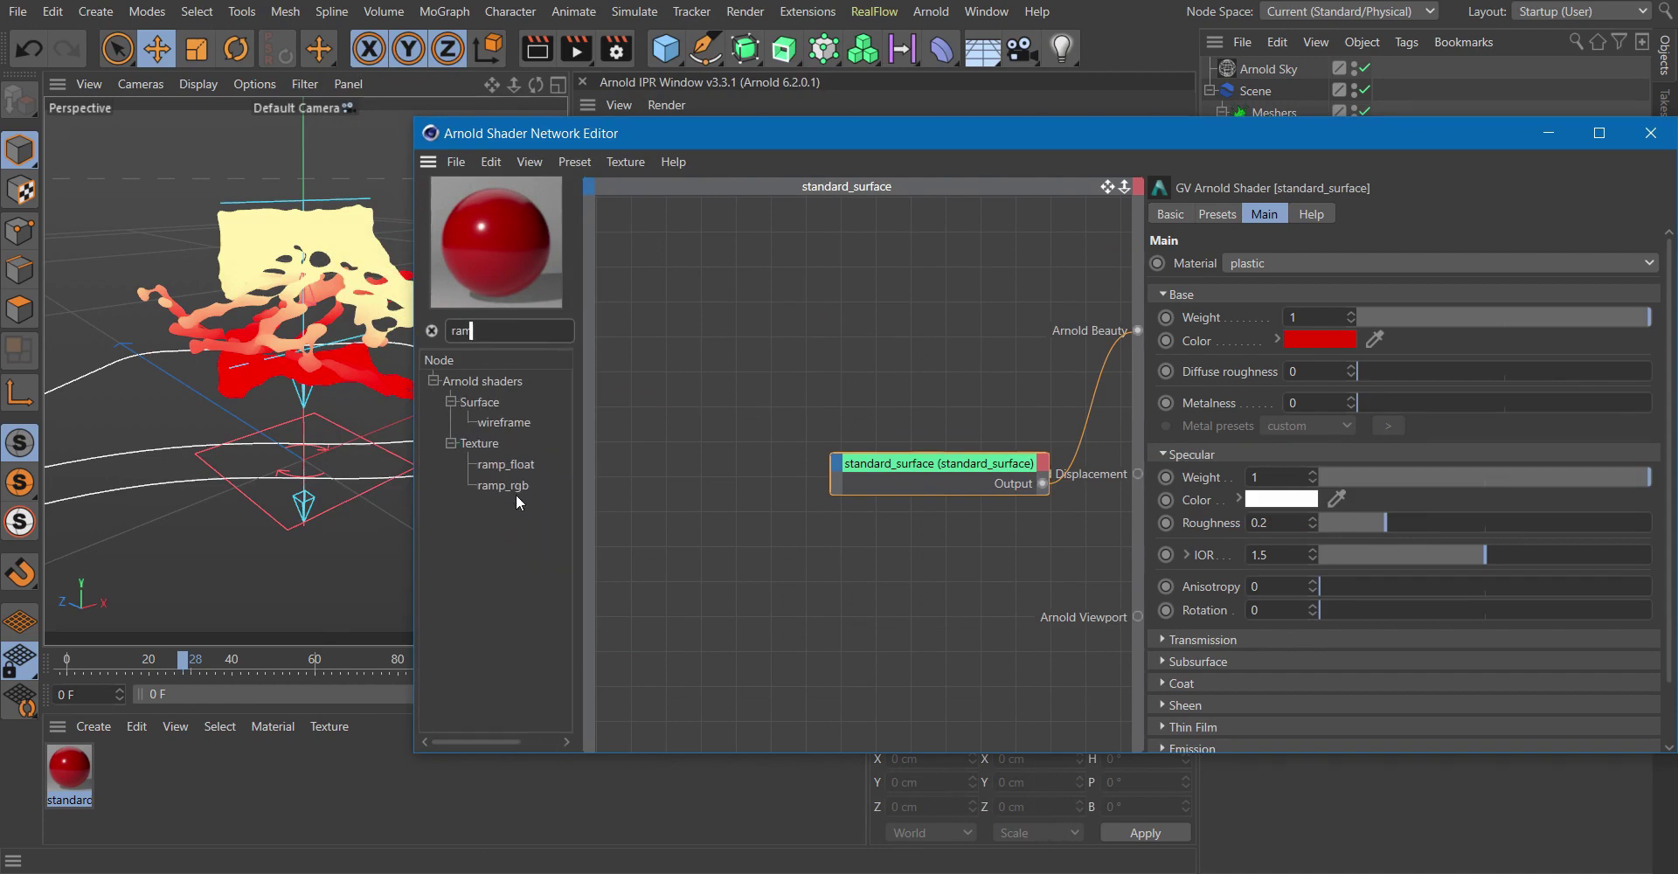
left_click_drag(517, 490, 754, 582)
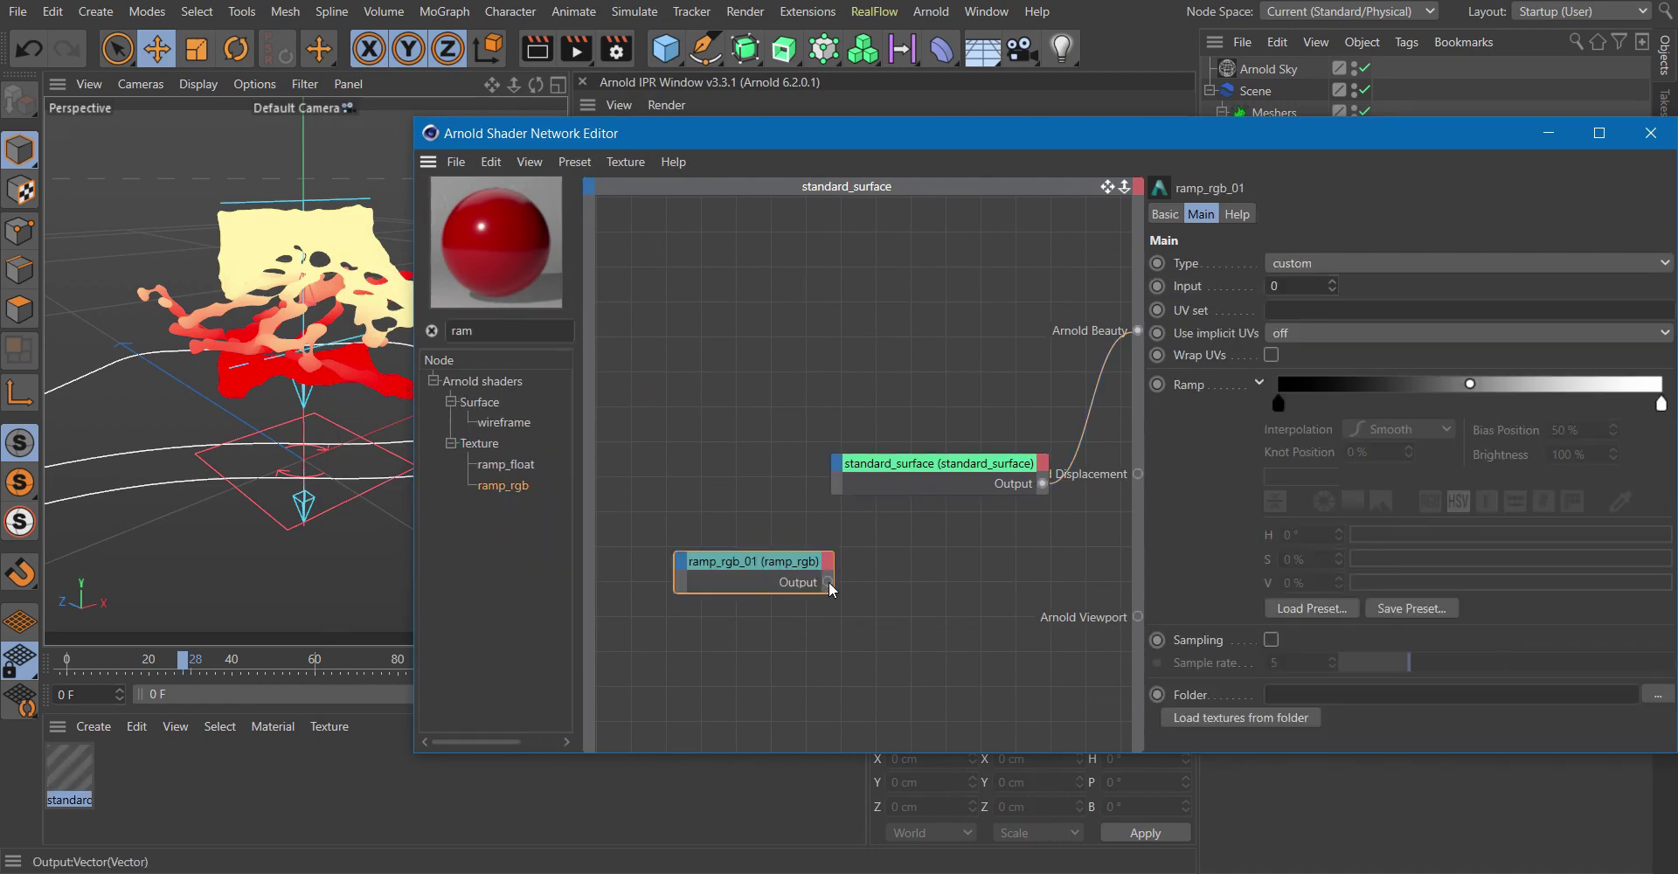
- Connect the ramp_rgb output to the standard_surface base Color and move the network editor clear of the IPR controls
left_click_drag(836, 472, 837, 474)
mouse_move(926, 478)
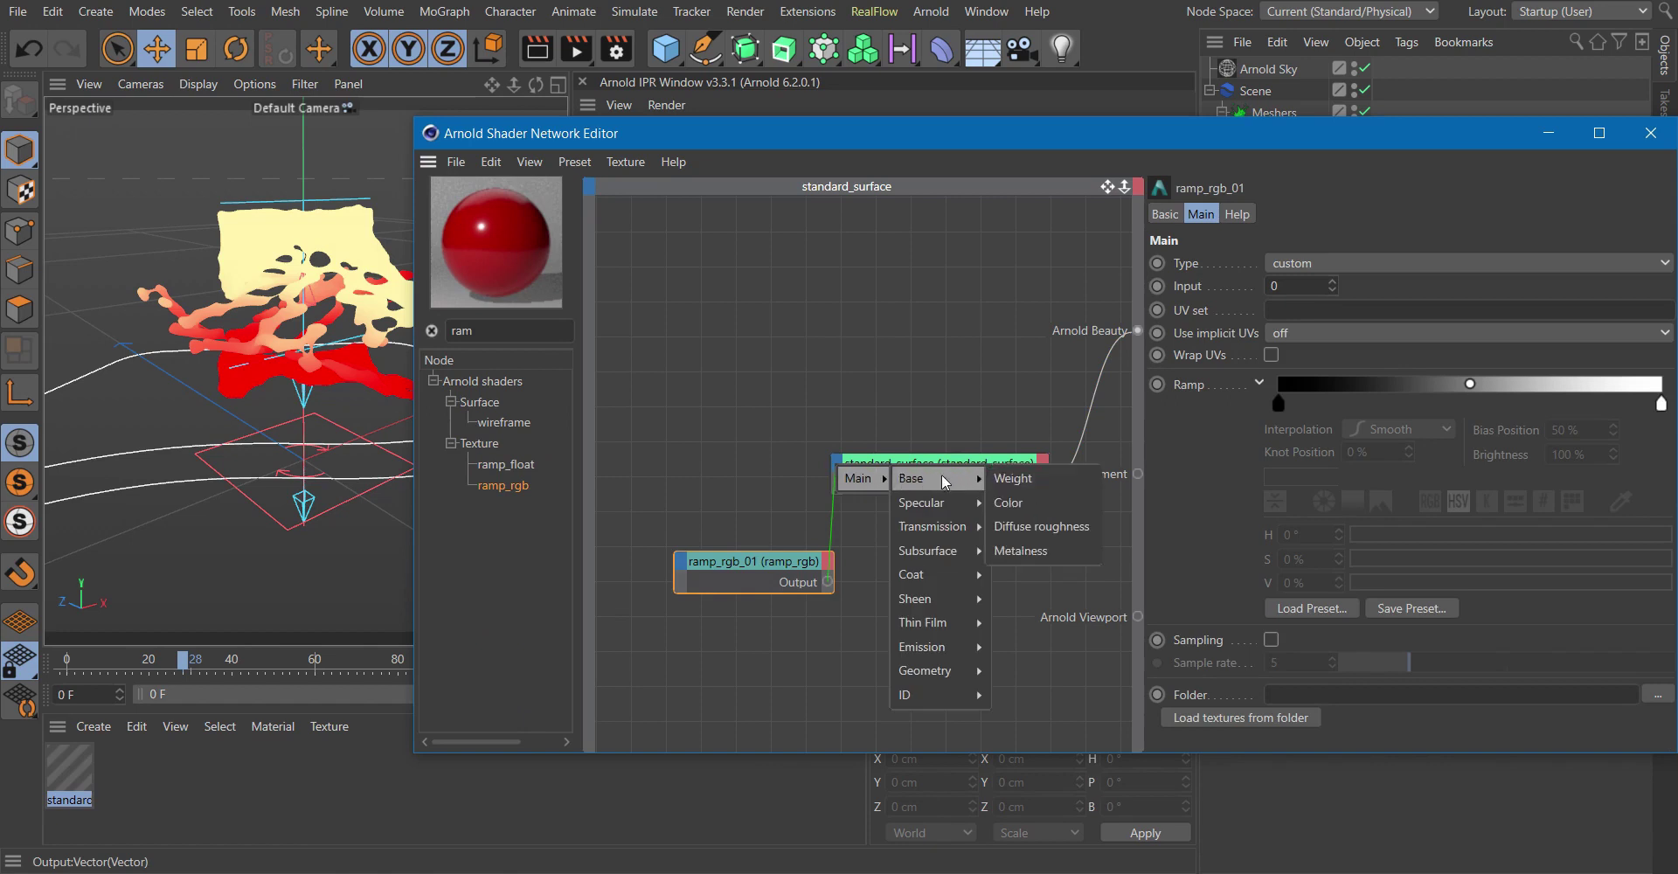
left_click(1018, 503)
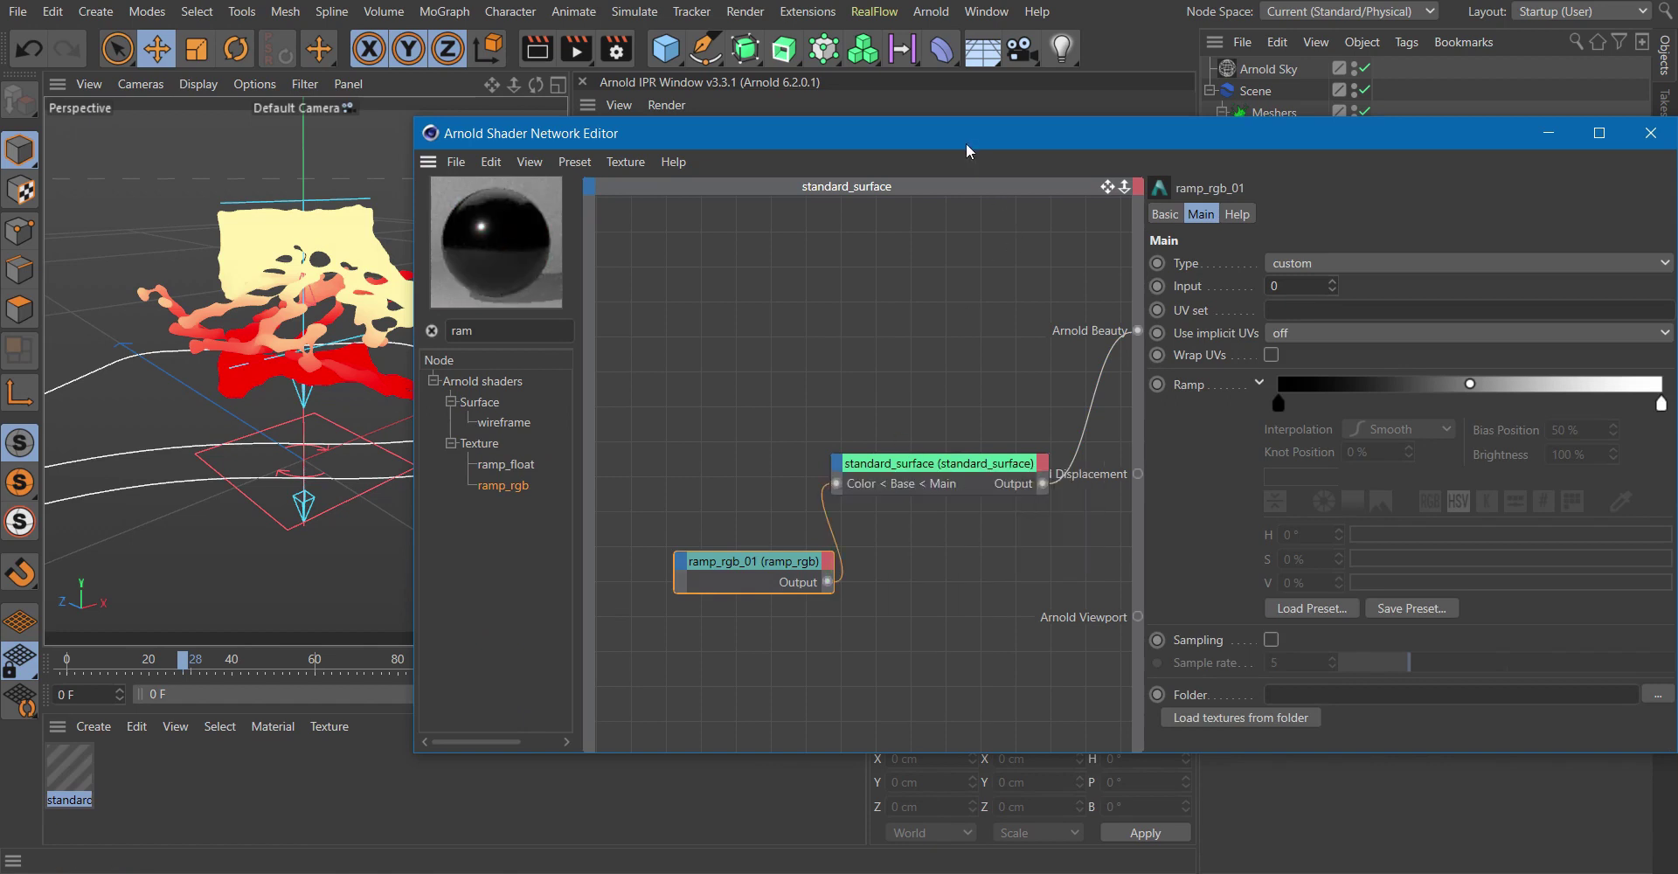
left_click_drag(967, 150, 628, 496)
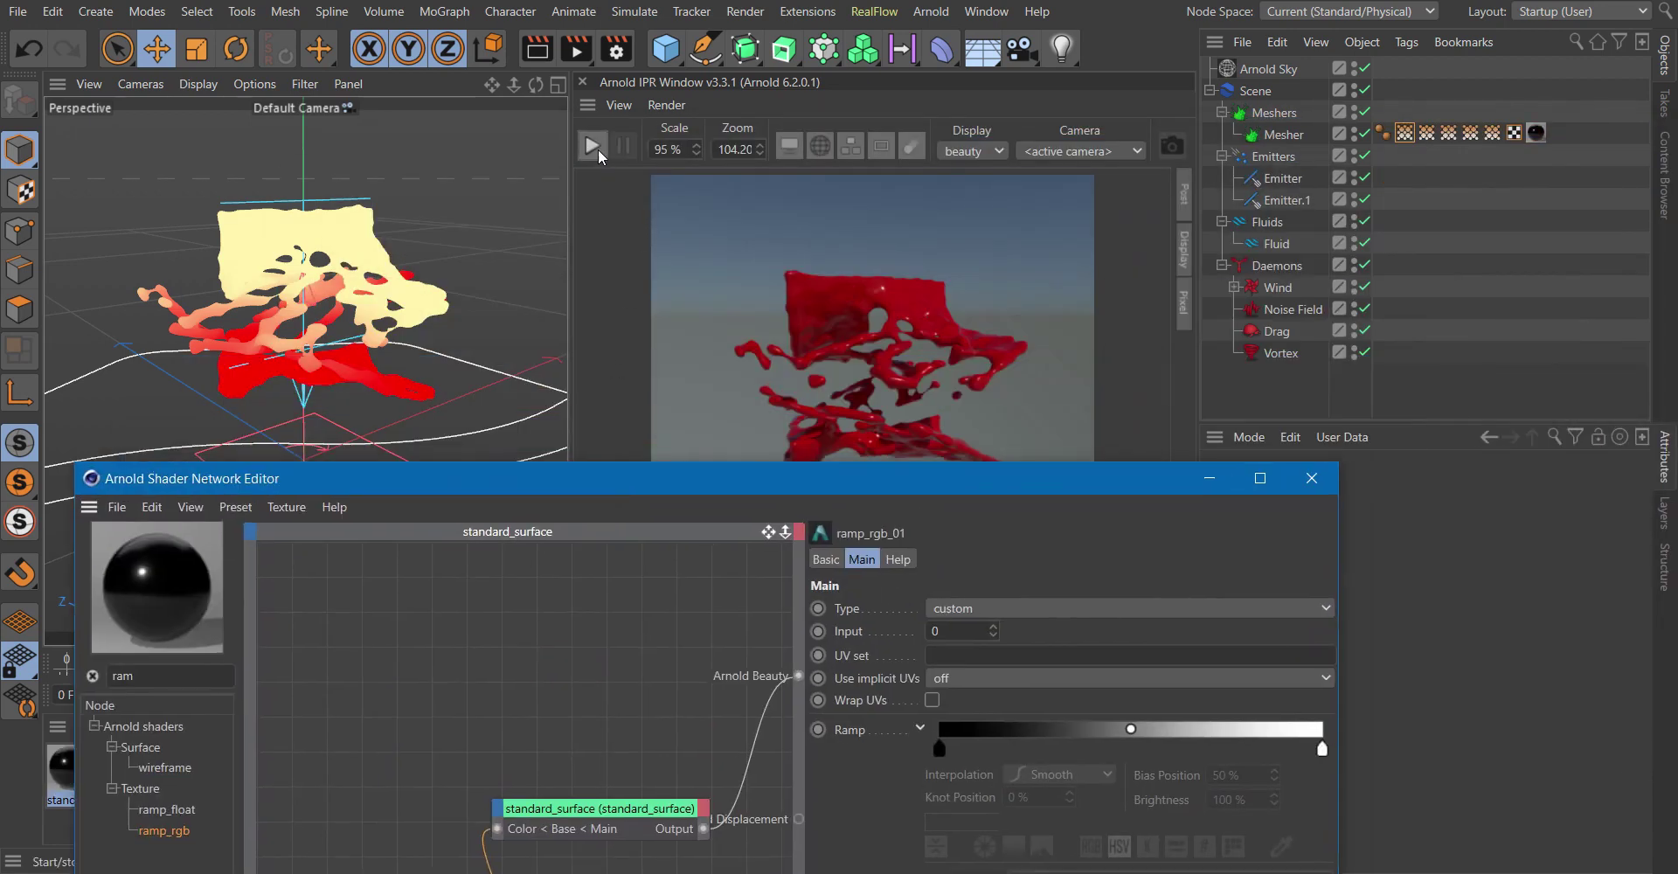
- Start the IPR render and set the ramp_rgb's first knot to yellow with hue 64°, saturation 100 % and value 100 %
left_click(593, 146)
left_click_drag(1121, 481, 482, 158)
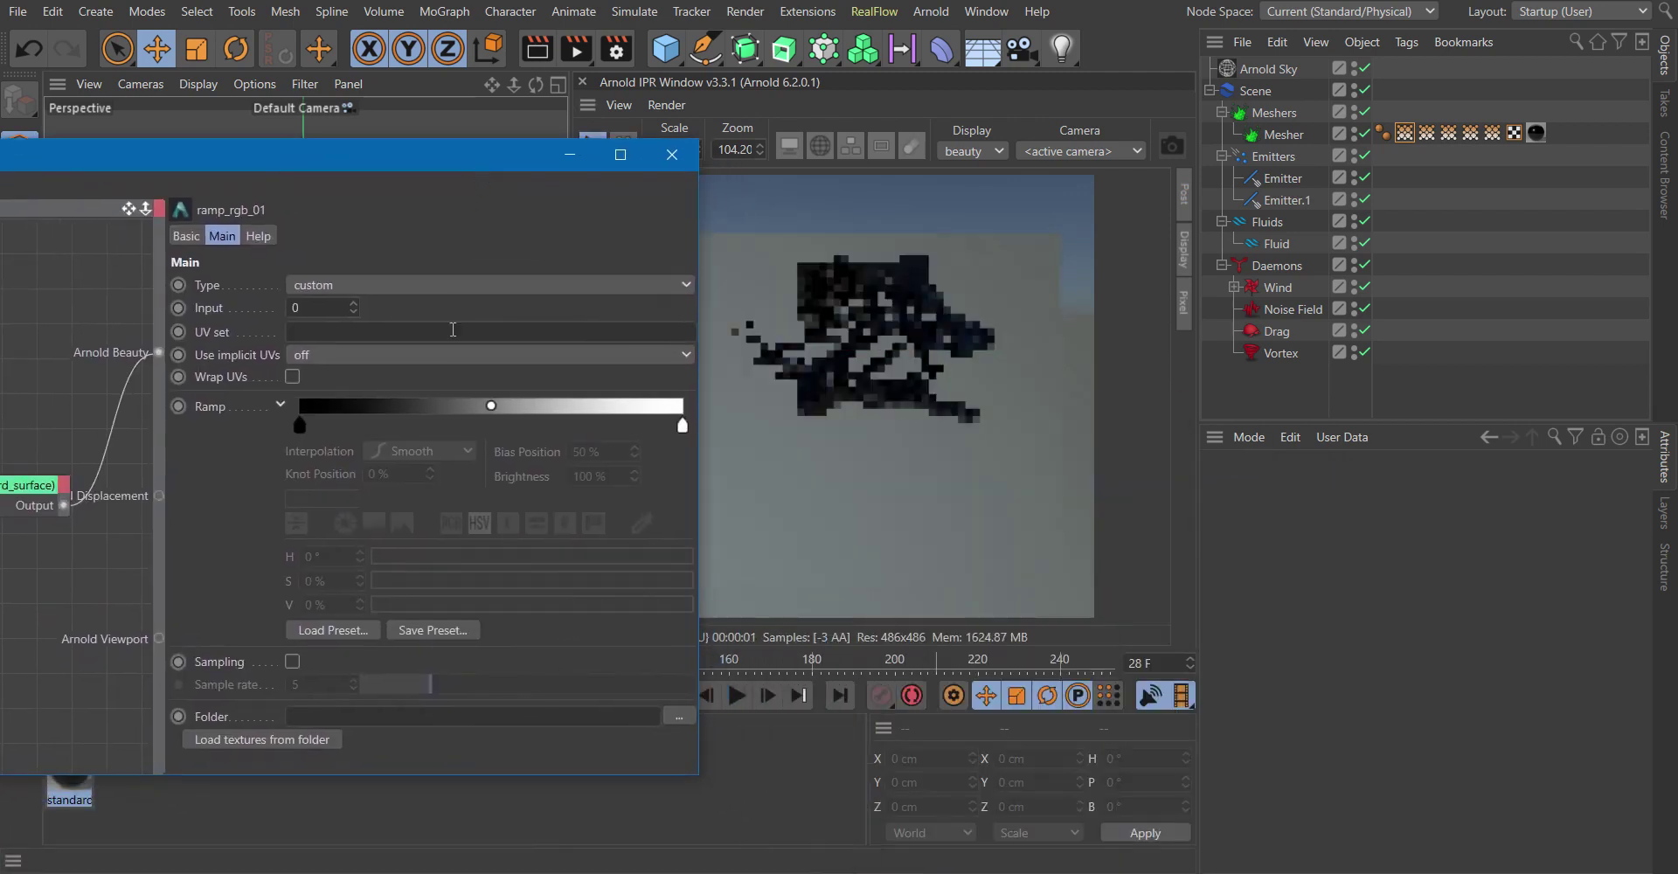
left_click(300, 425)
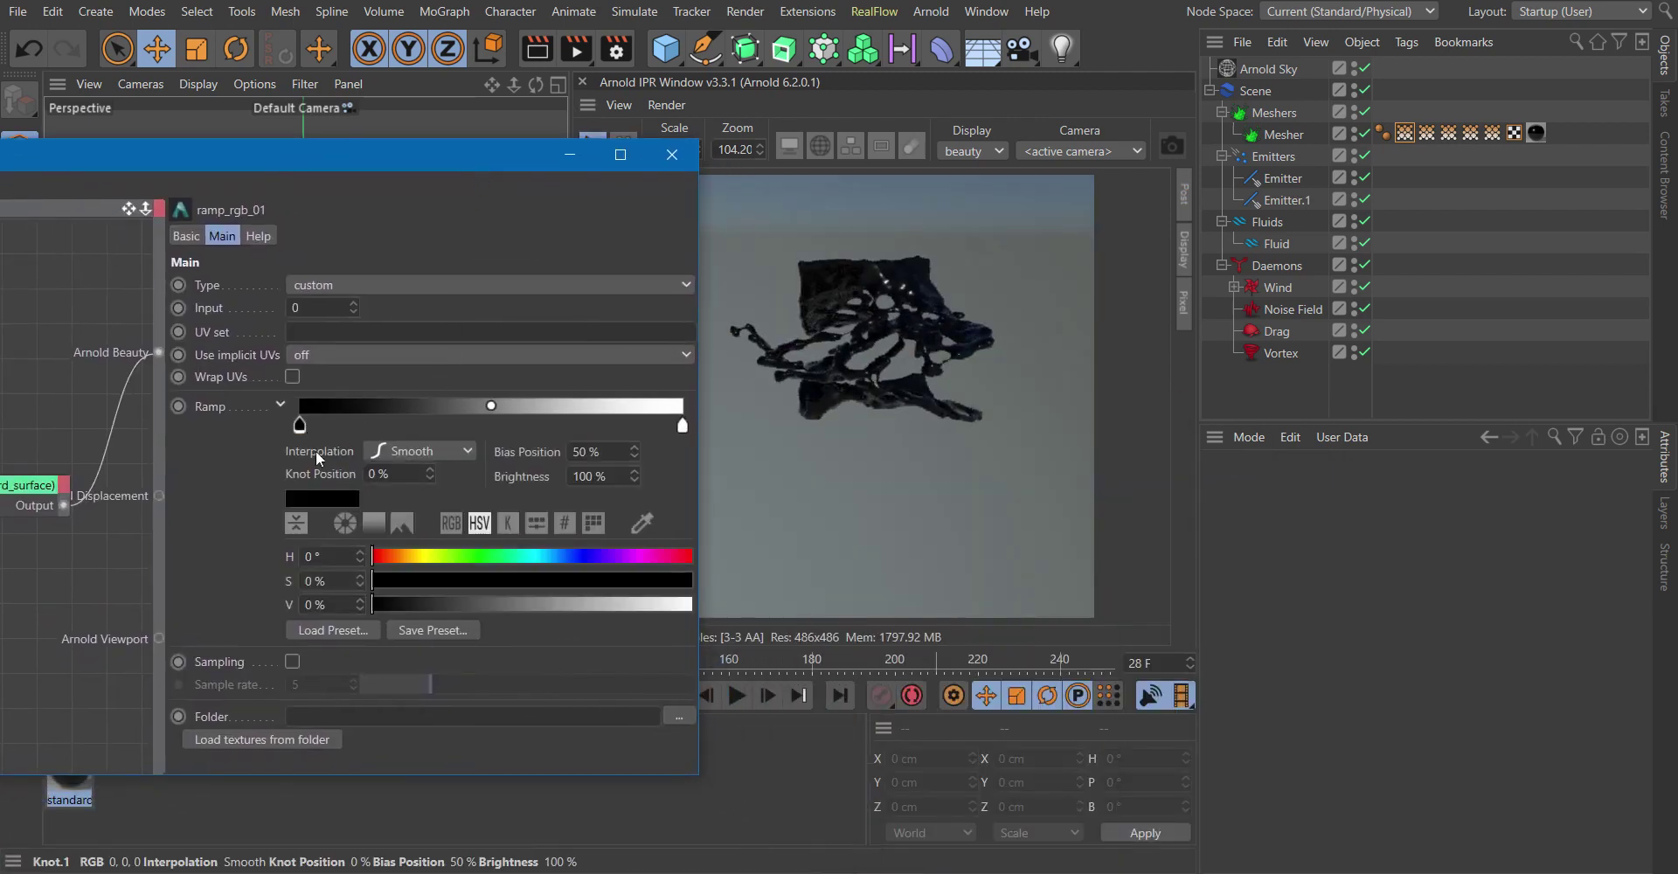
left_click_drag(537, 605, 778, 600)
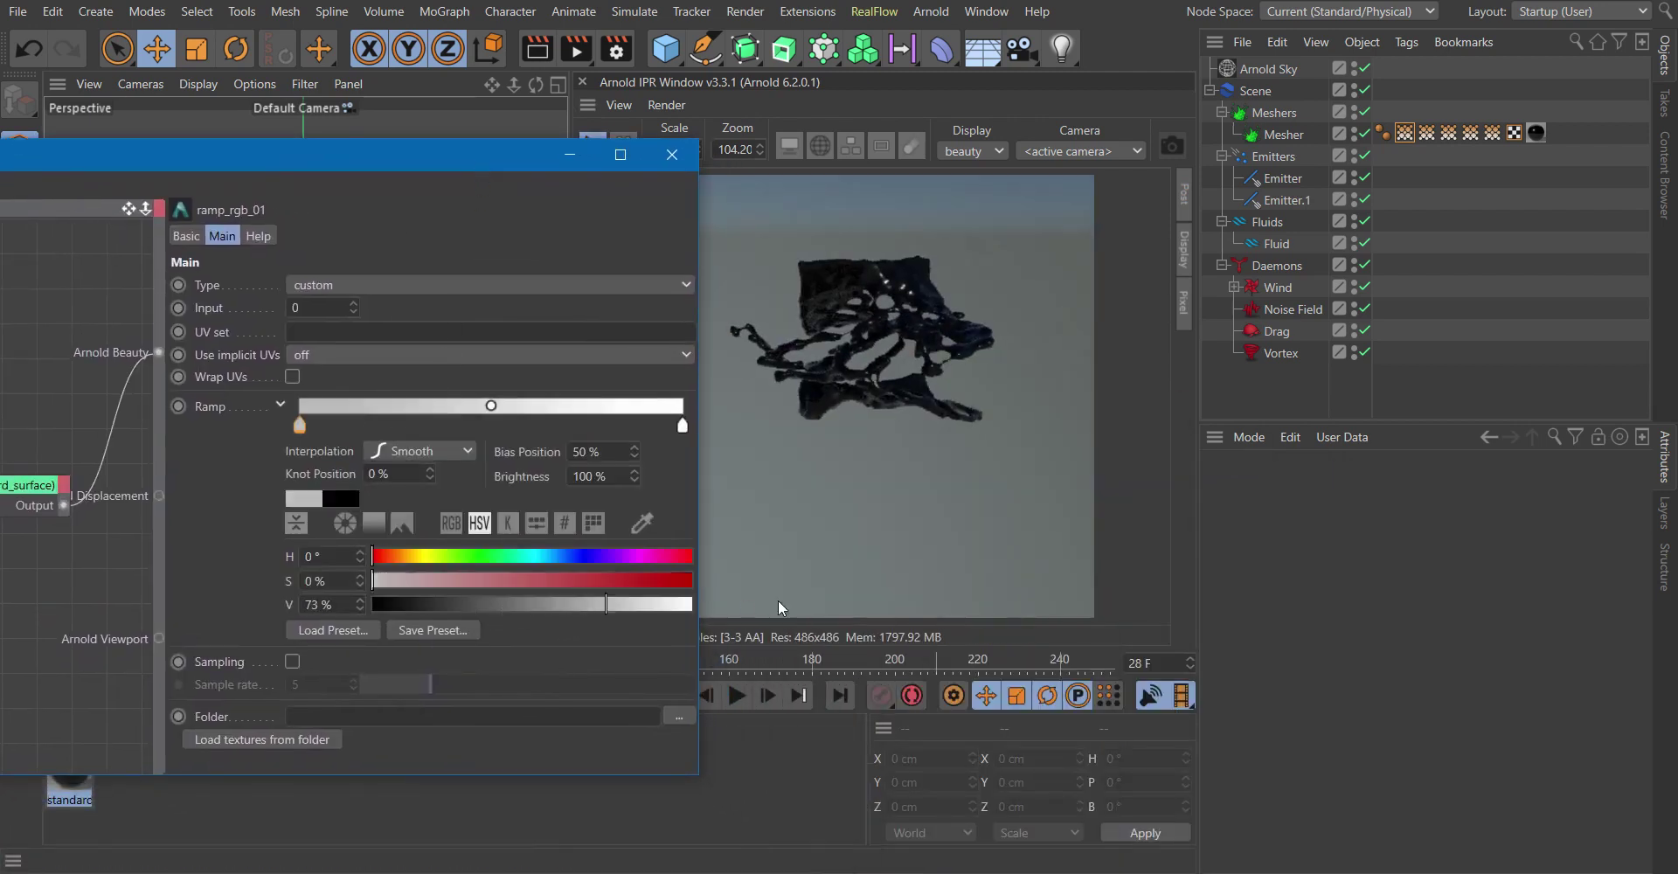
left_click(428, 557)
left_click_drag(378, 581, 743, 582)
- Set the ramp's end knot to cyan with hue 181° and saturation 100 %
left_click(682, 425)
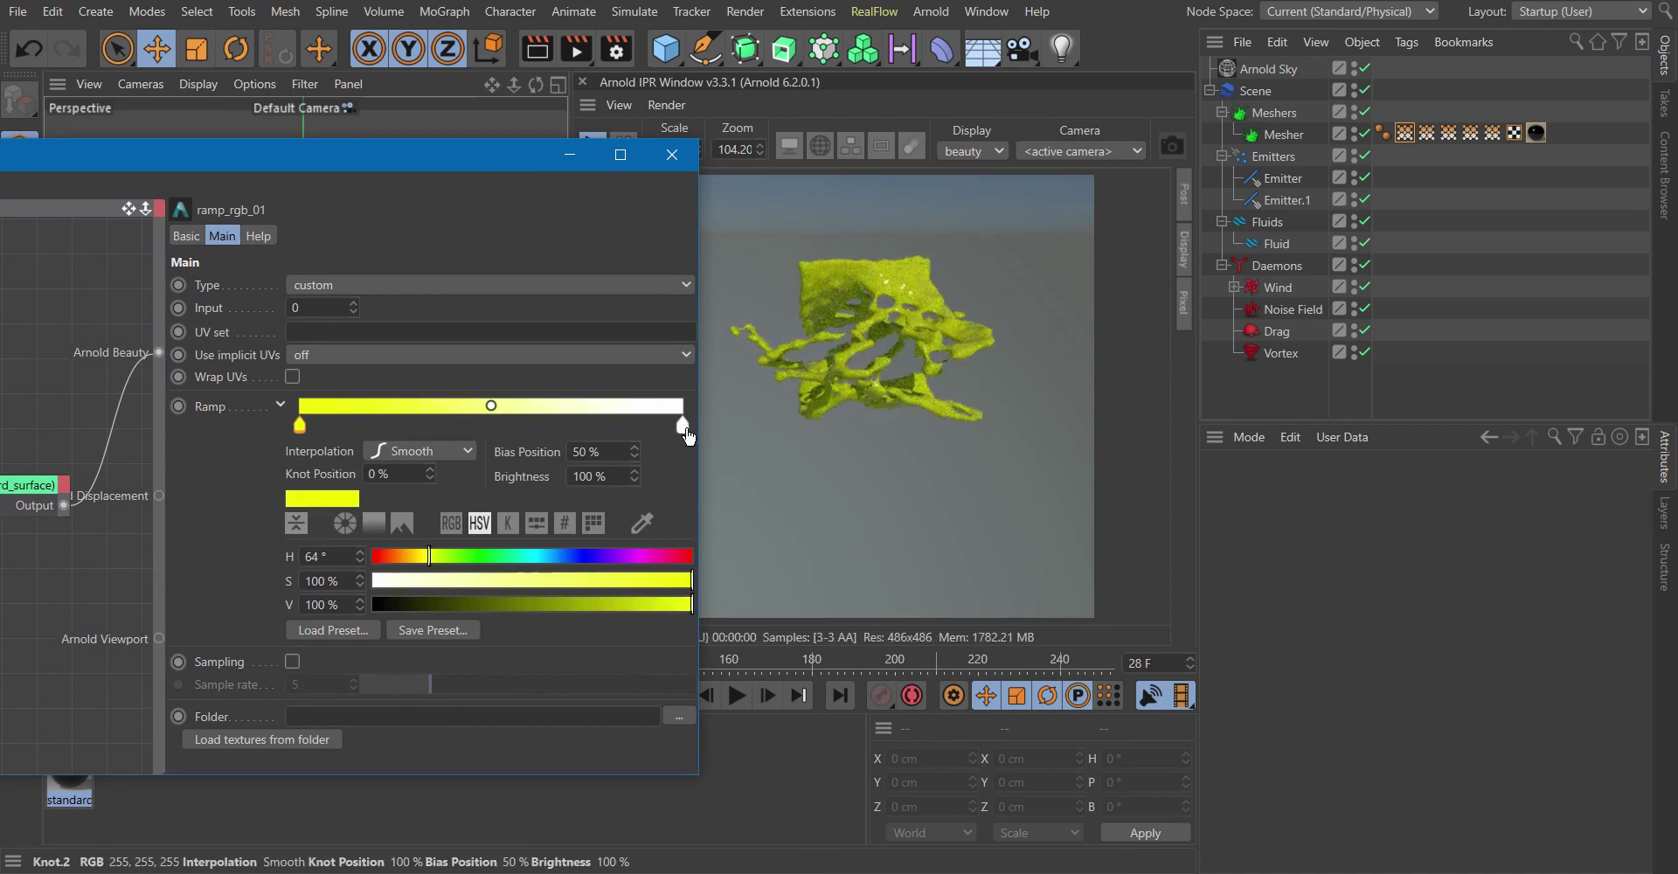
left_click(533, 557)
left_click_drag(377, 581, 687, 575)
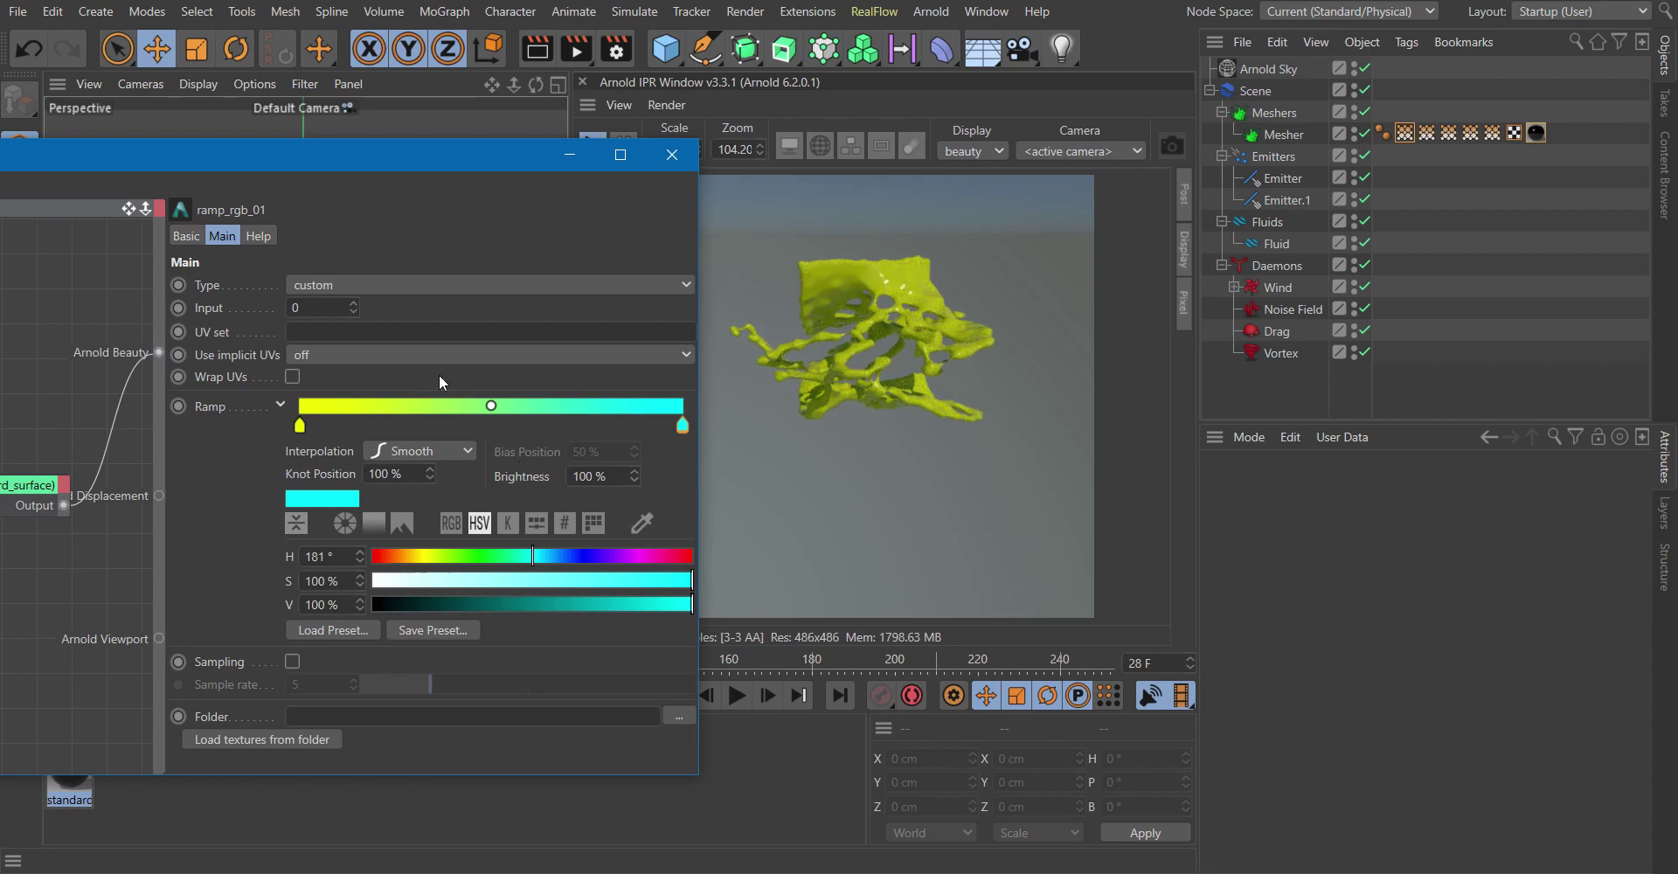
- Try the u, v and radial ramp types on the mesh in the render and return the type to custom
left_click(318, 287)
left_click(317, 323)
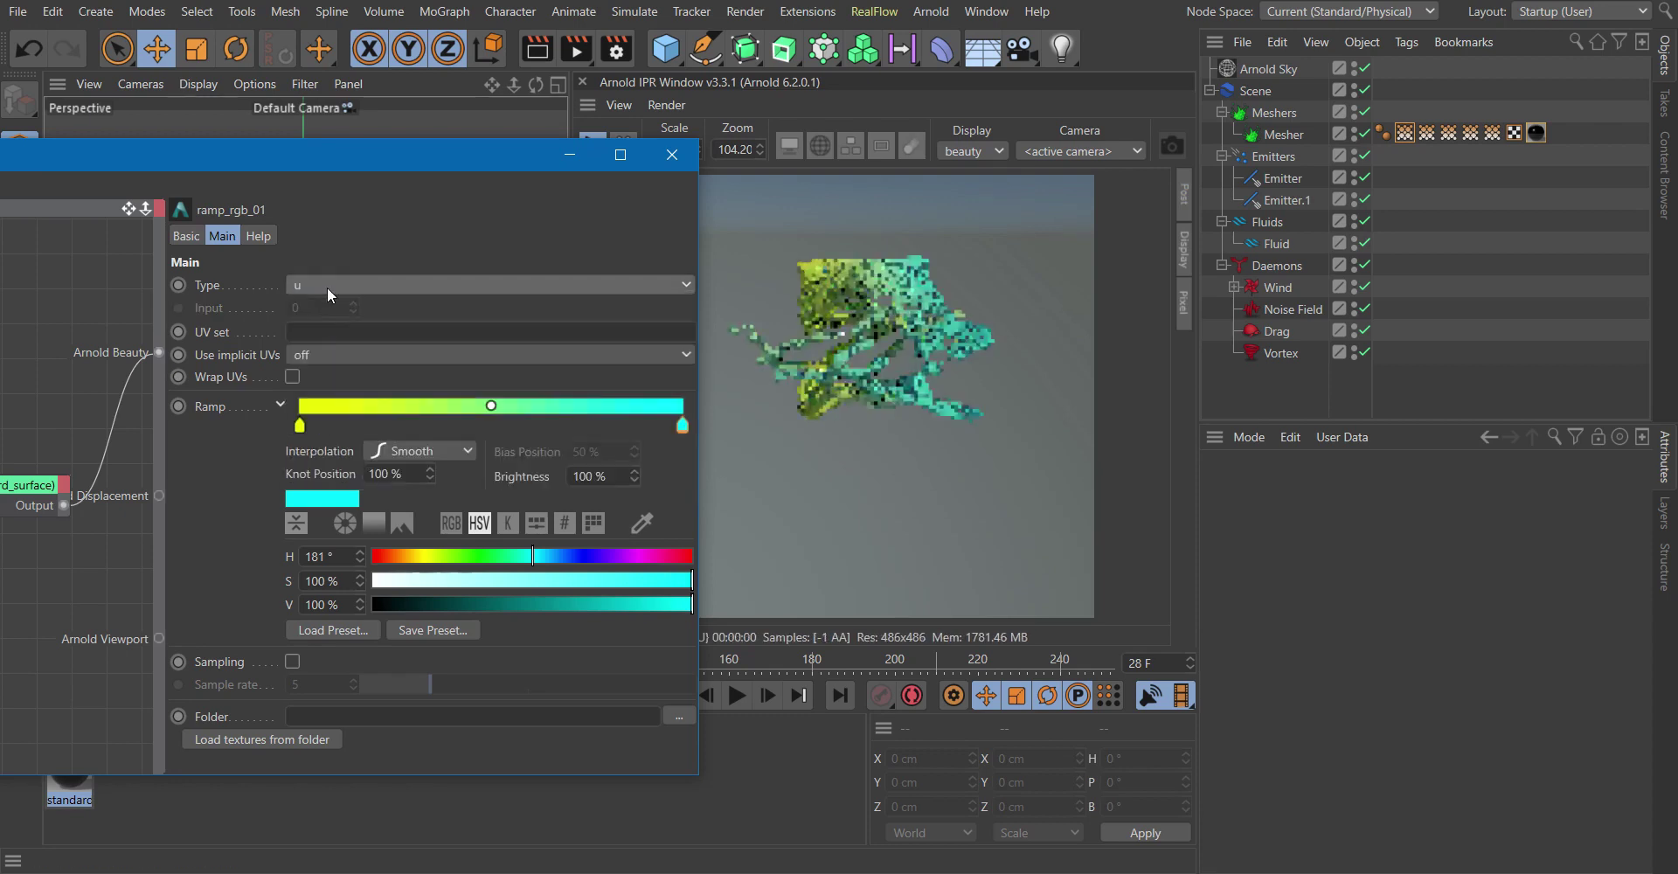
left_click(329, 280)
left_click(329, 335)
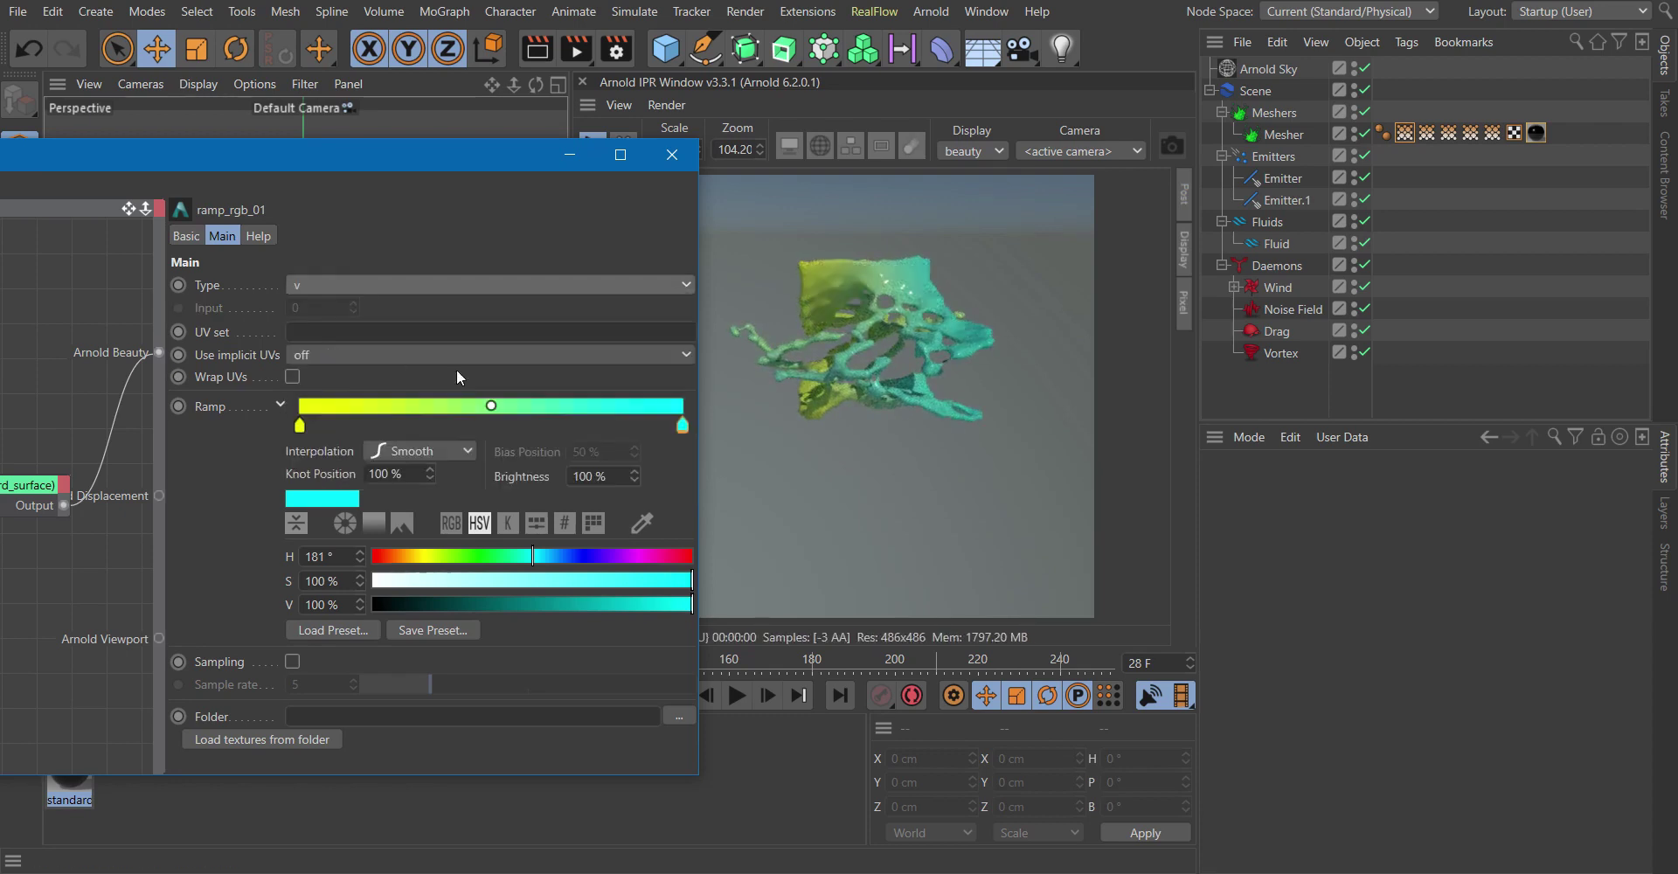
left_click(327, 281)
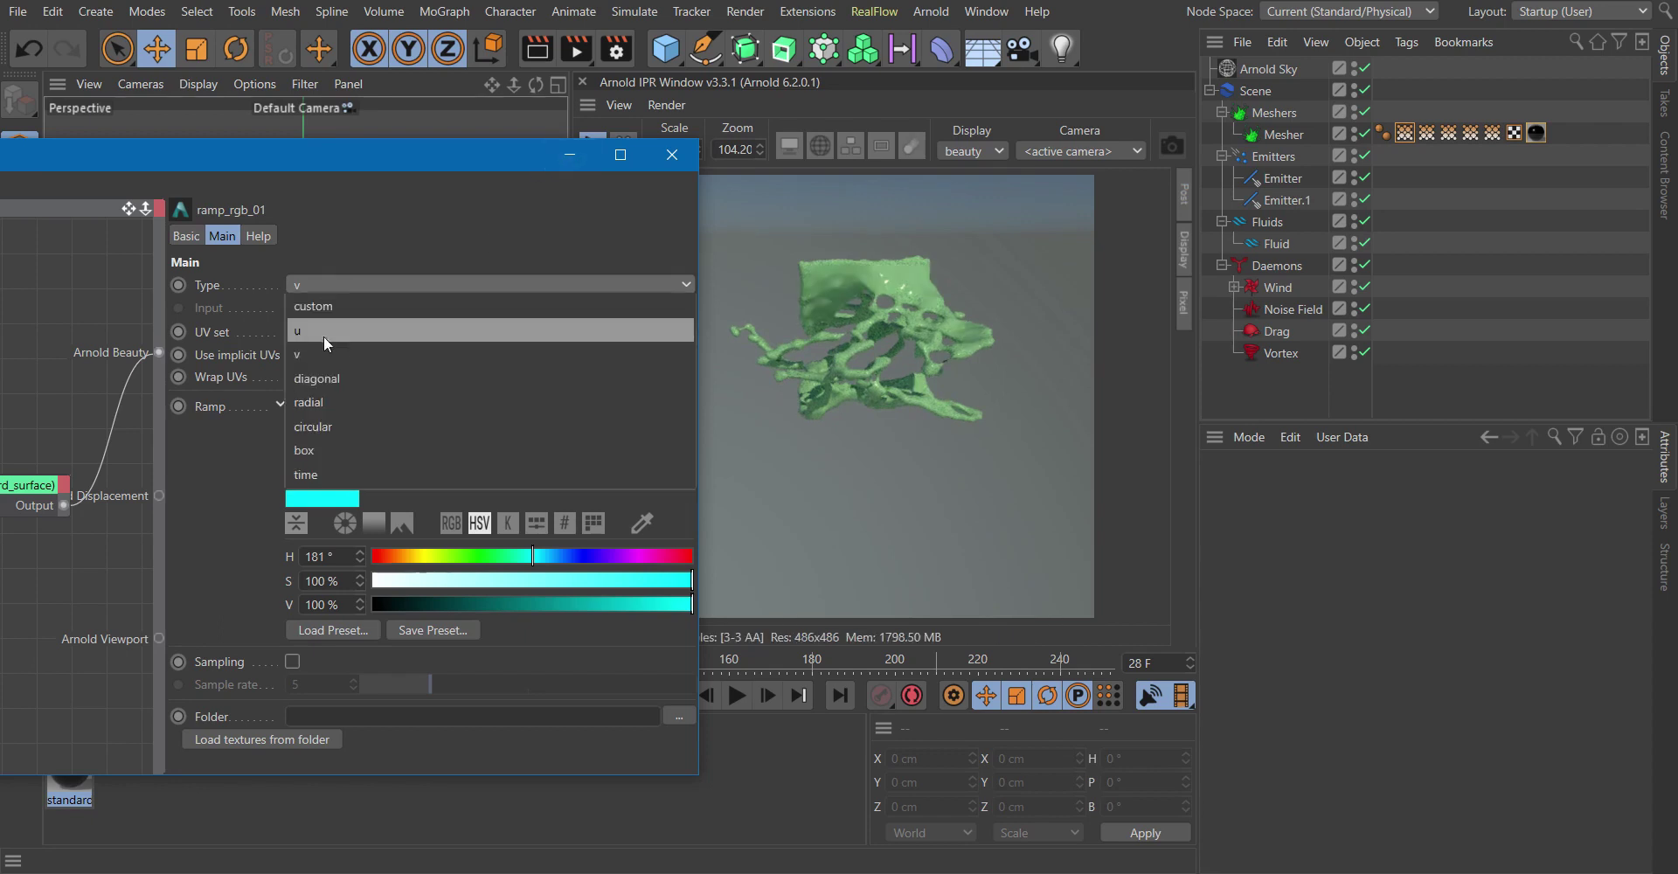
left_click(326, 396)
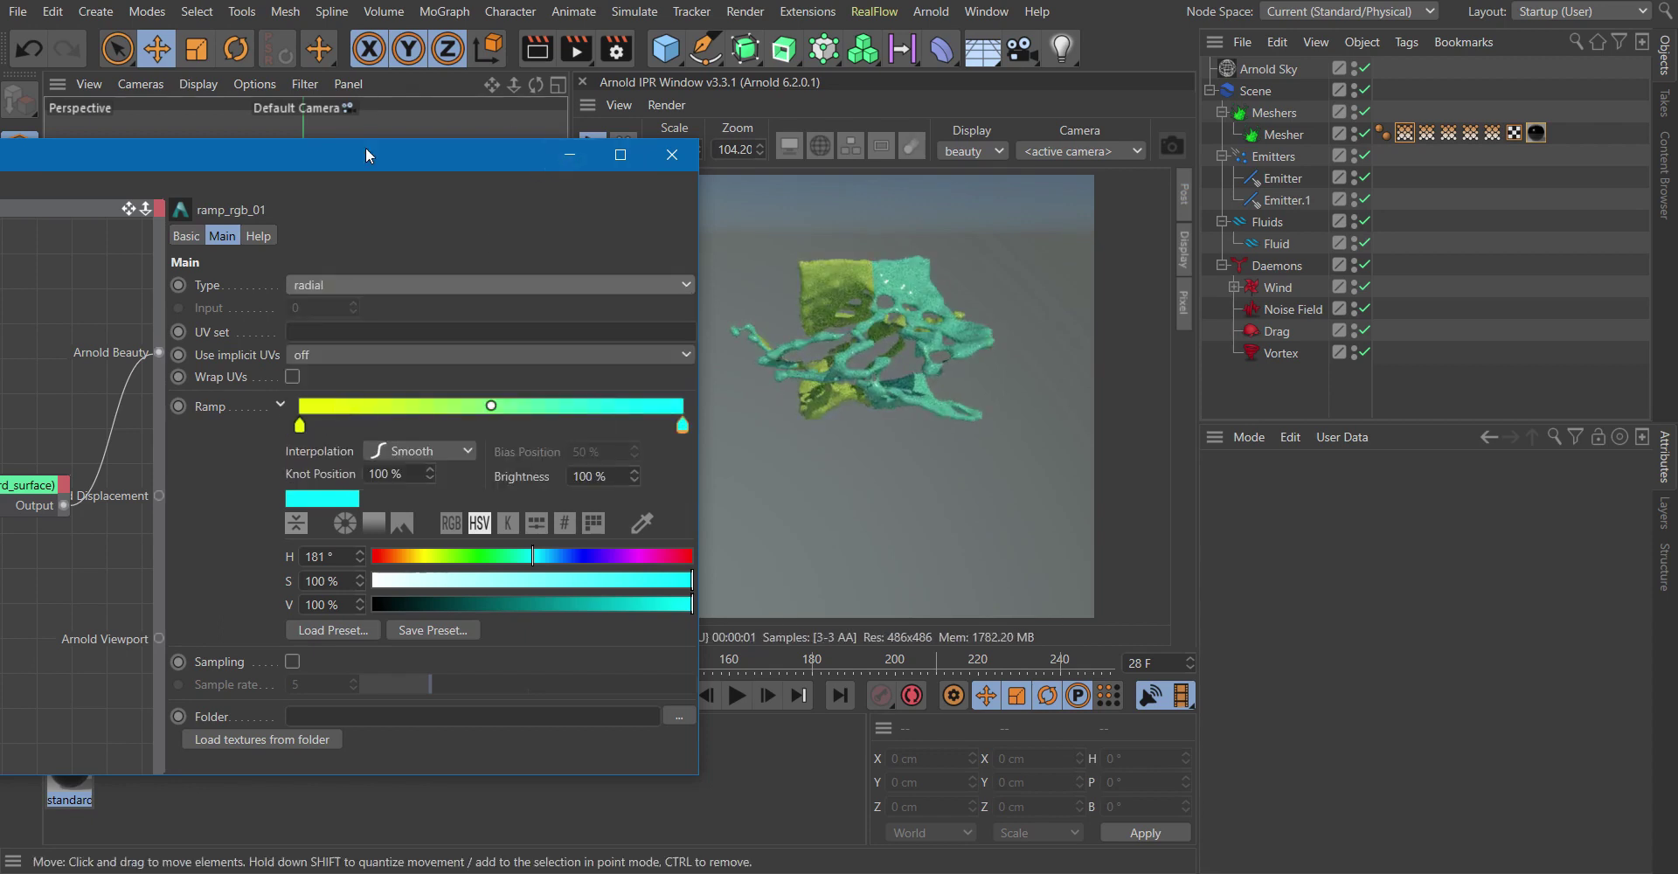
left_click_drag(365, 151, 507, 490)
left_click_drag(342, 297, 323, 354, "alt")
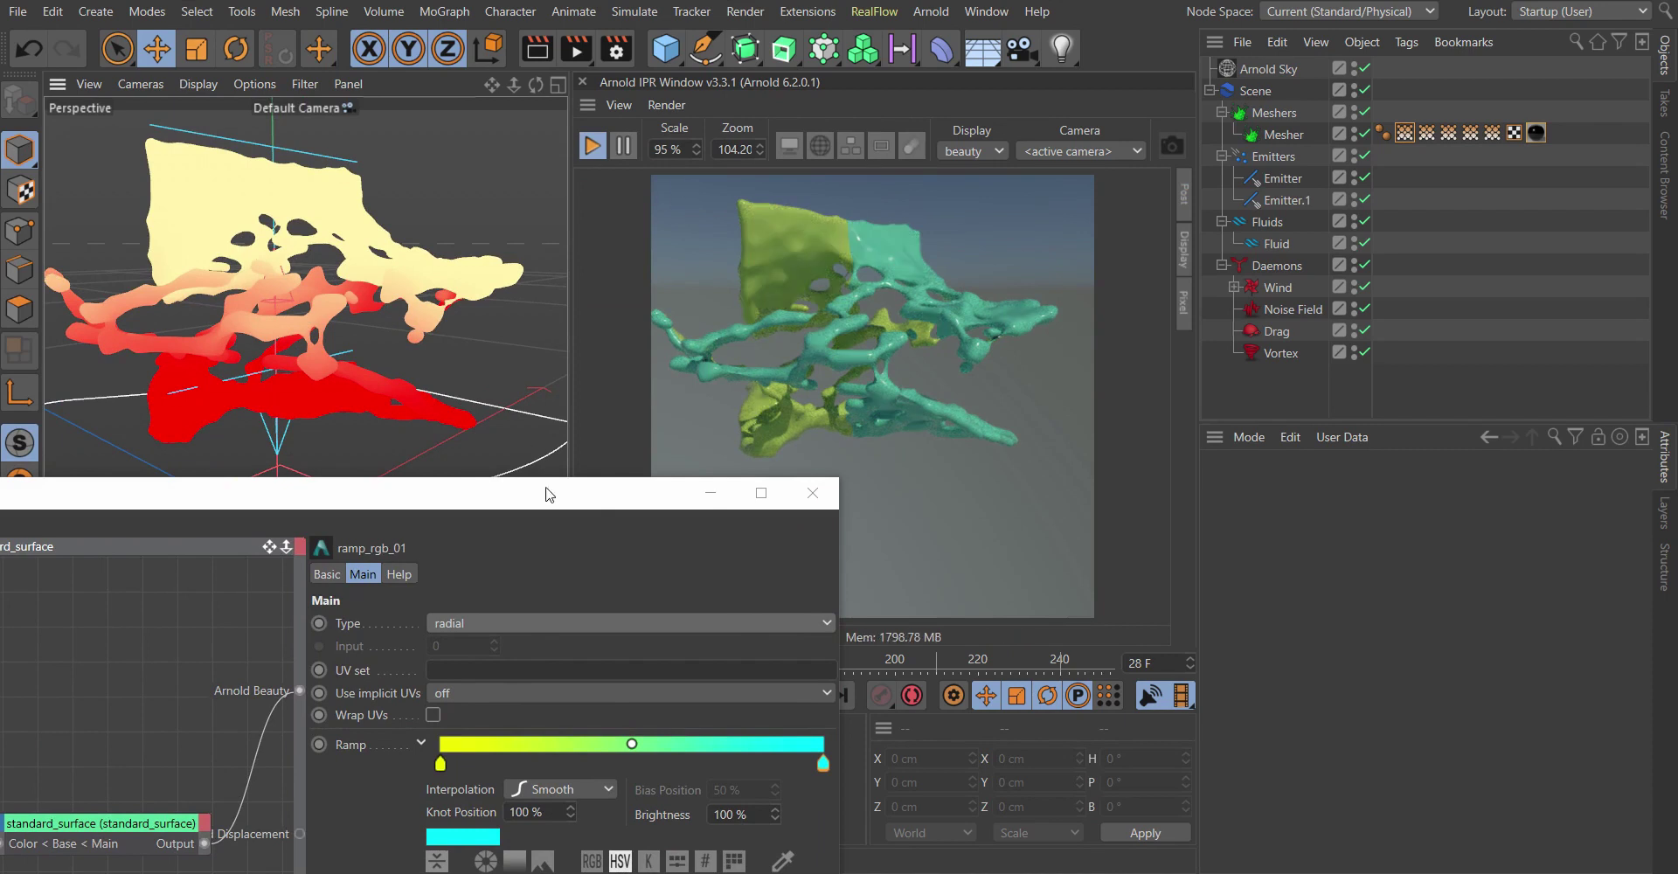
left_click_drag(551, 495, 491, 217)
left_click(400, 339)
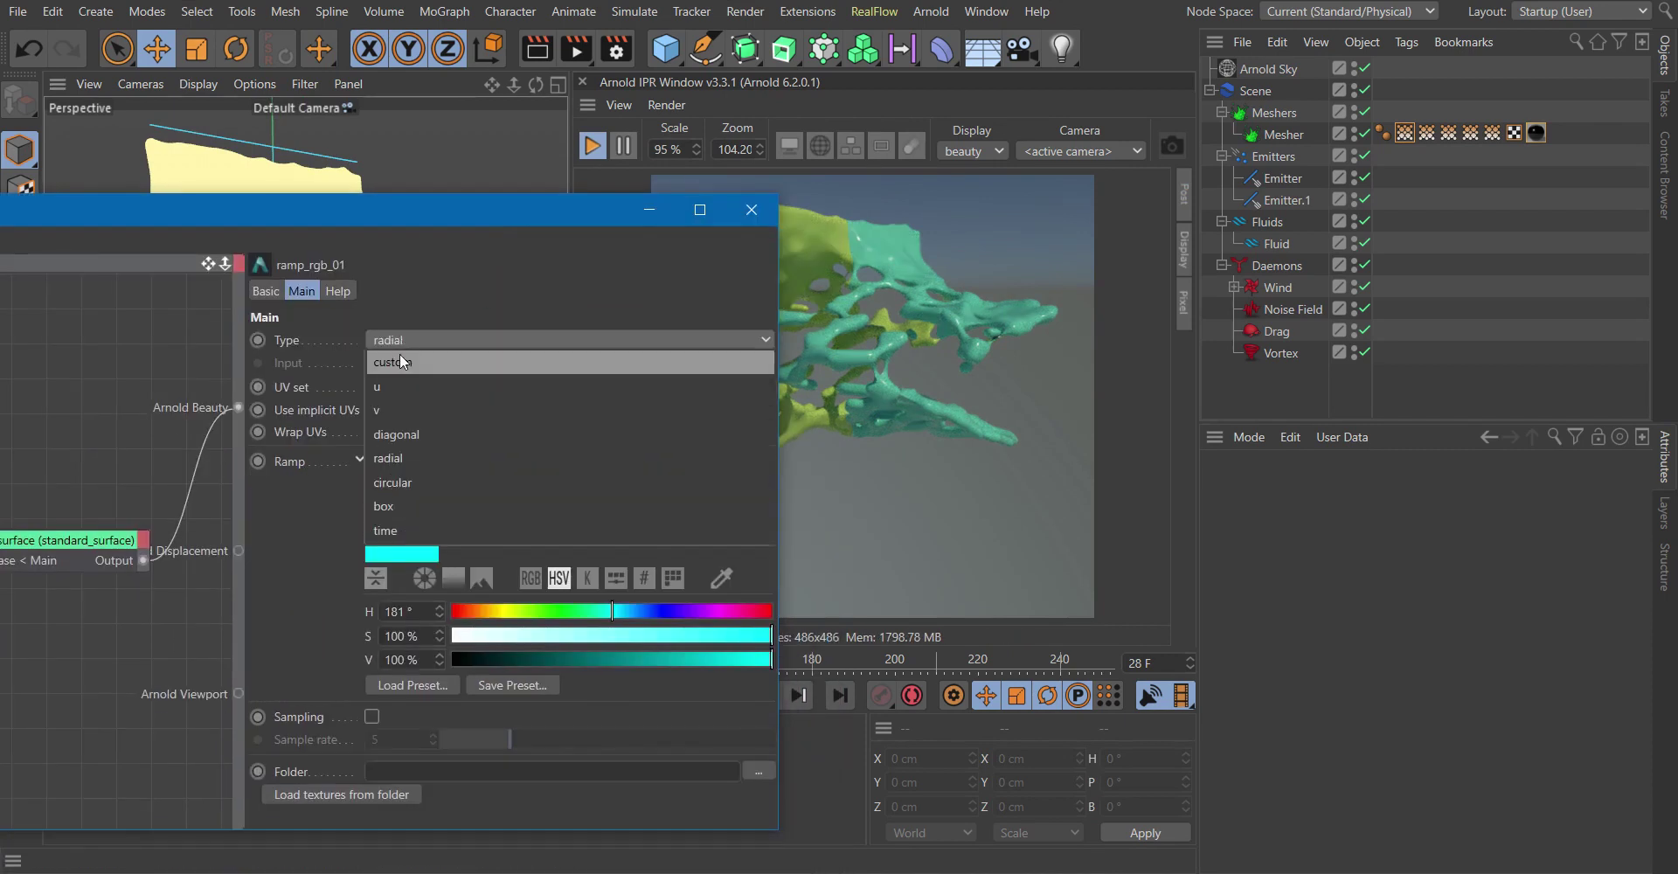
left_click(399, 360)
- Find the C4D Vertex Map shader, add it to the network and connect its output to the ramp_rgb node's Main Input
left_click_drag(318, 210, 971, 243)
left_click_drag(854, 238, 763, 361)
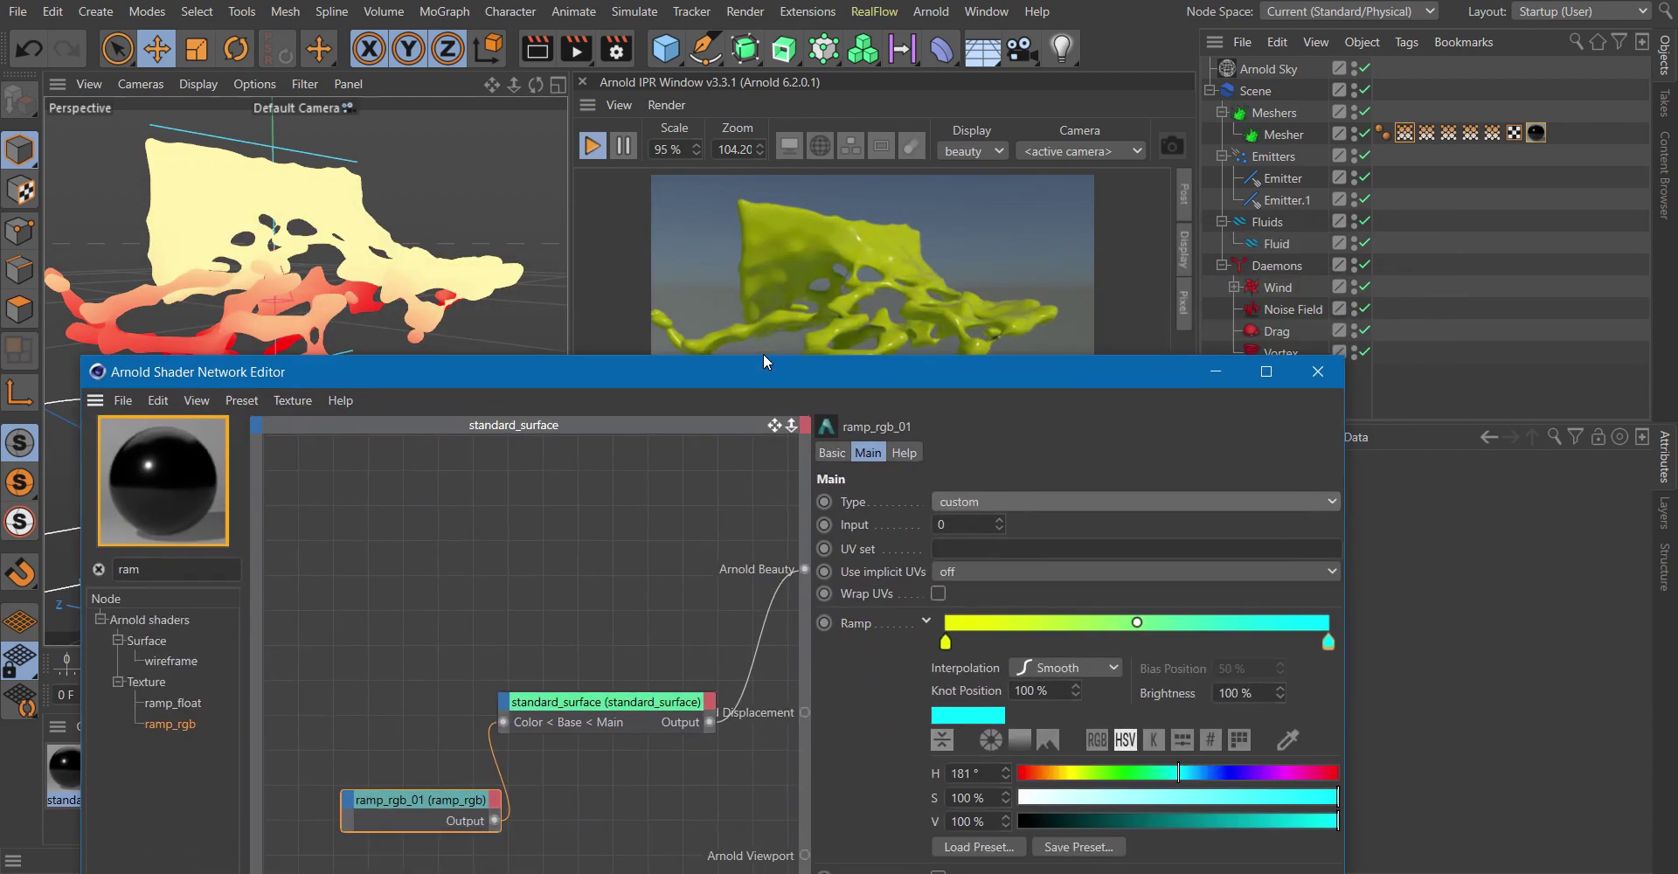
left_click(169, 569)
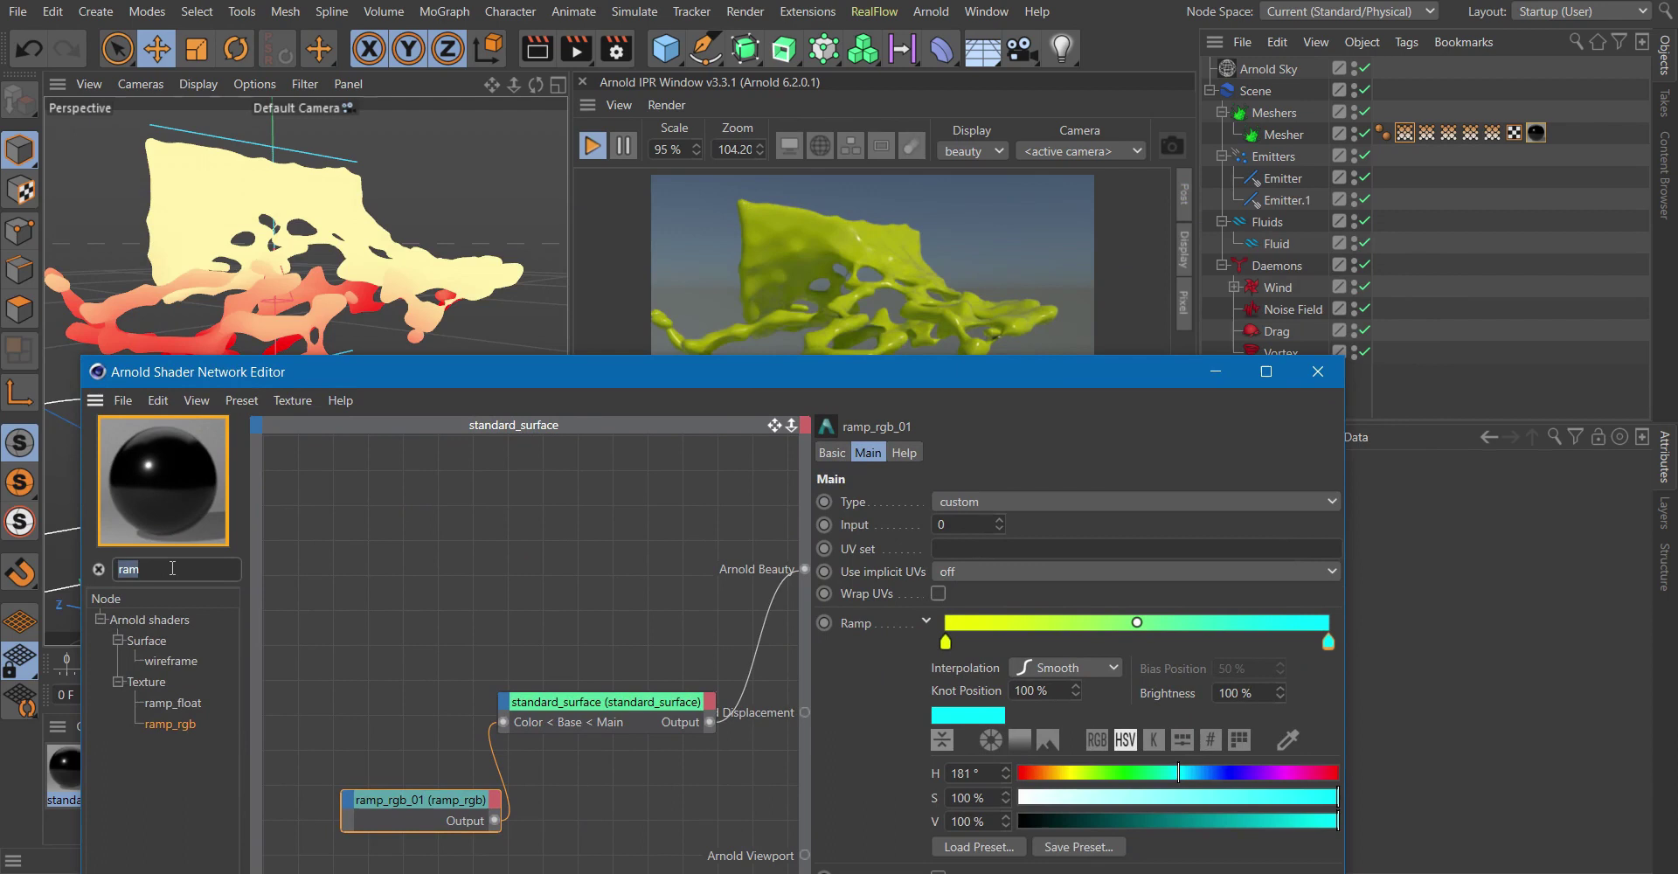
type("vert")
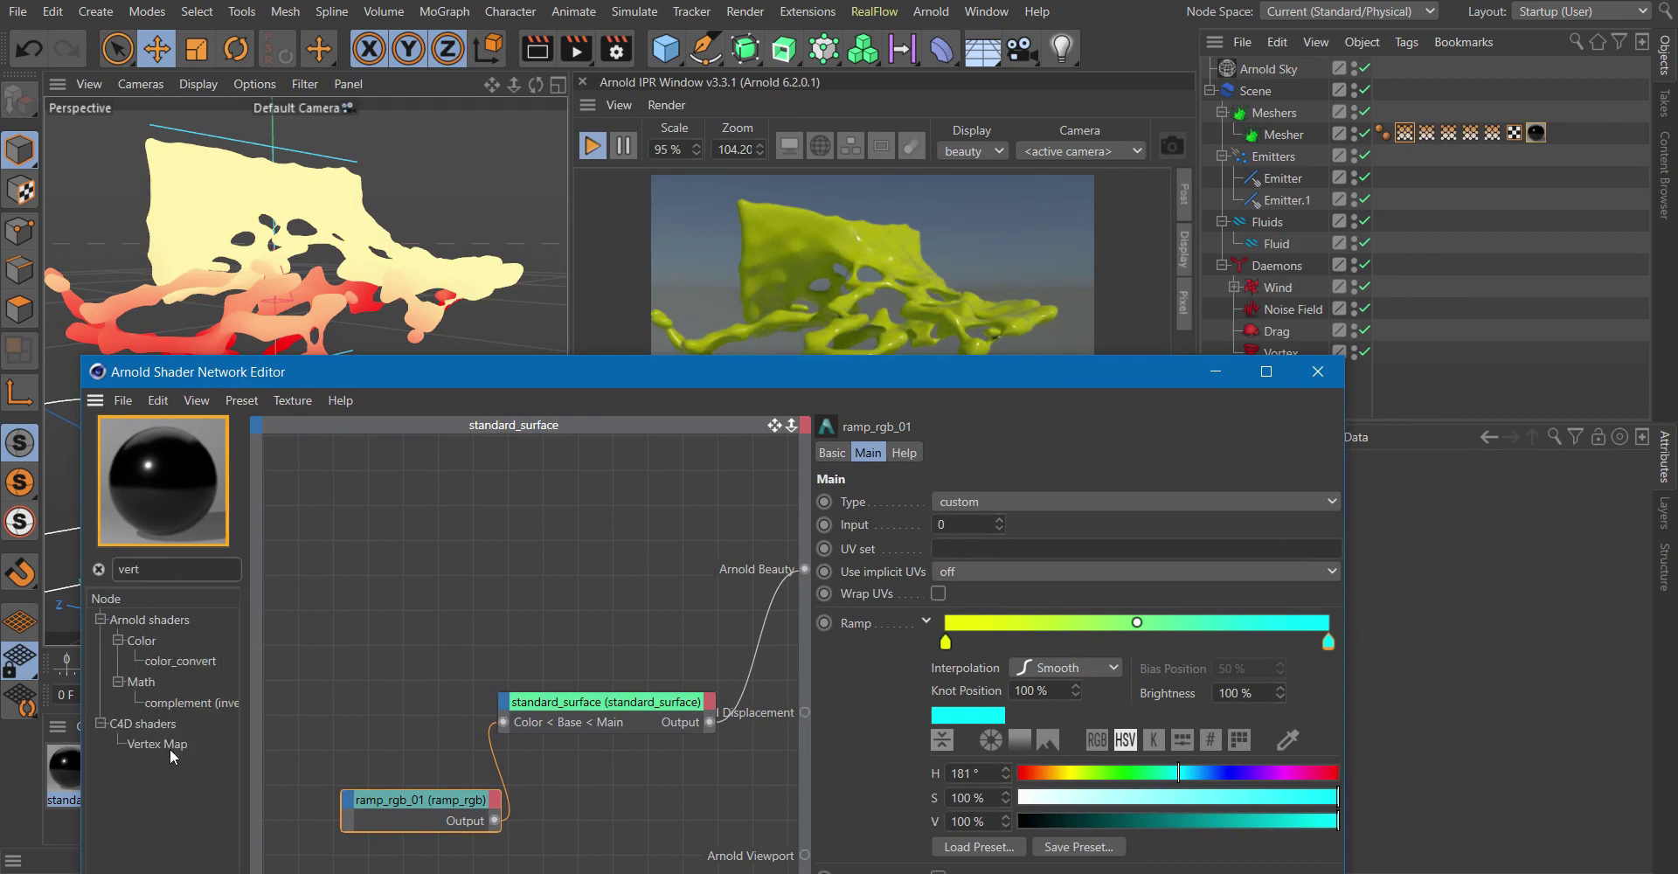
left_click_drag(169, 748, 331, 603)
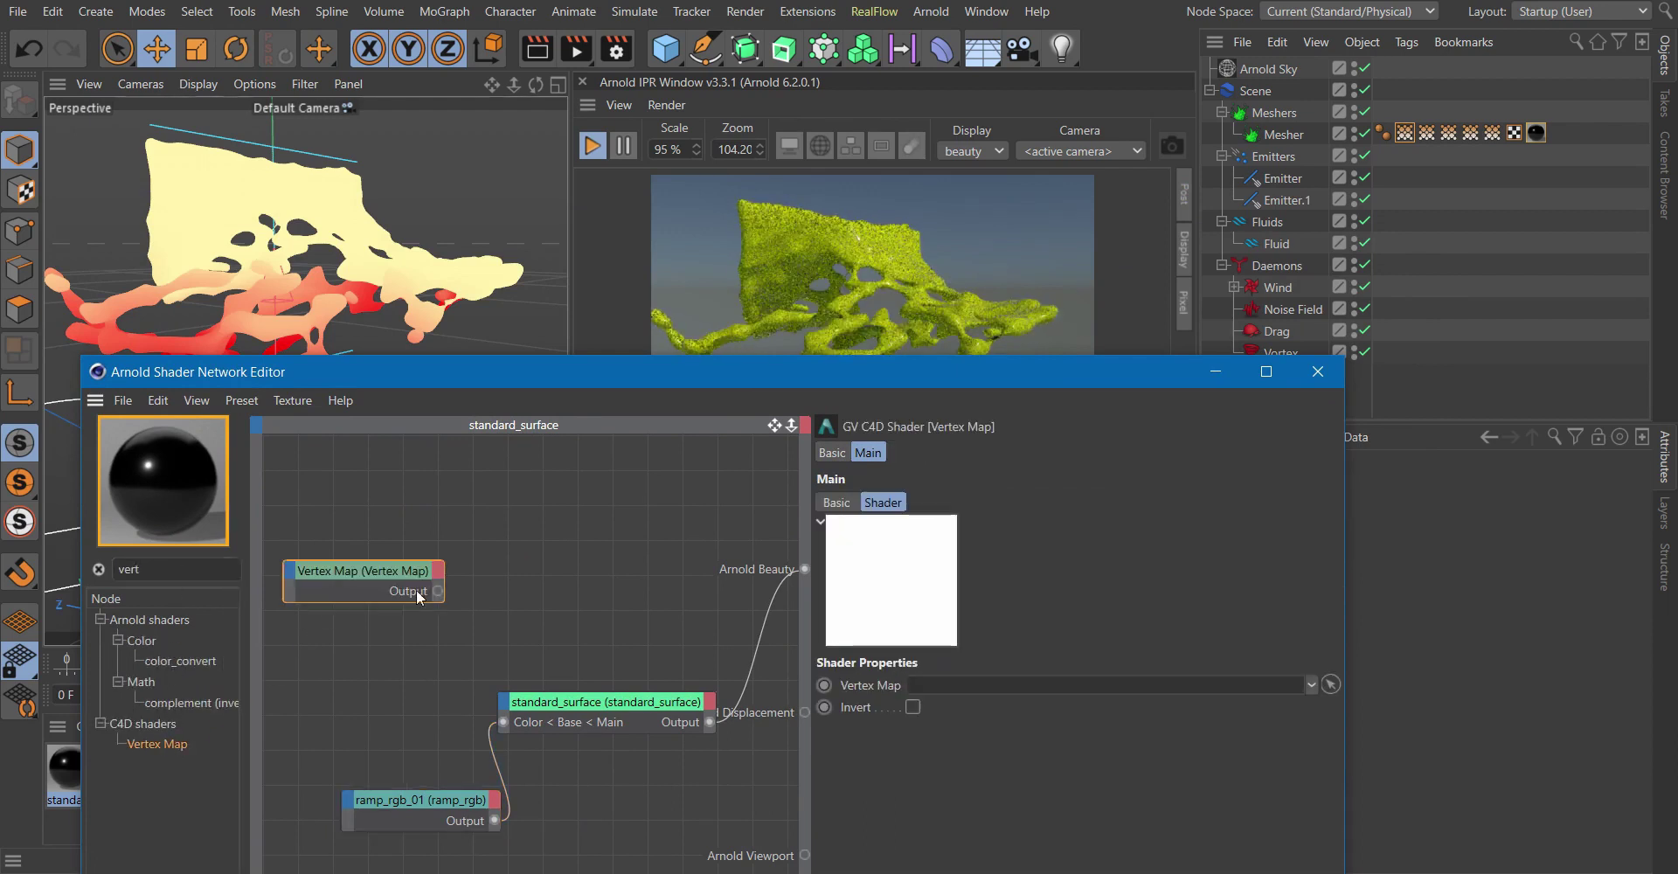
left_click_drag(438, 591, 359, 776)
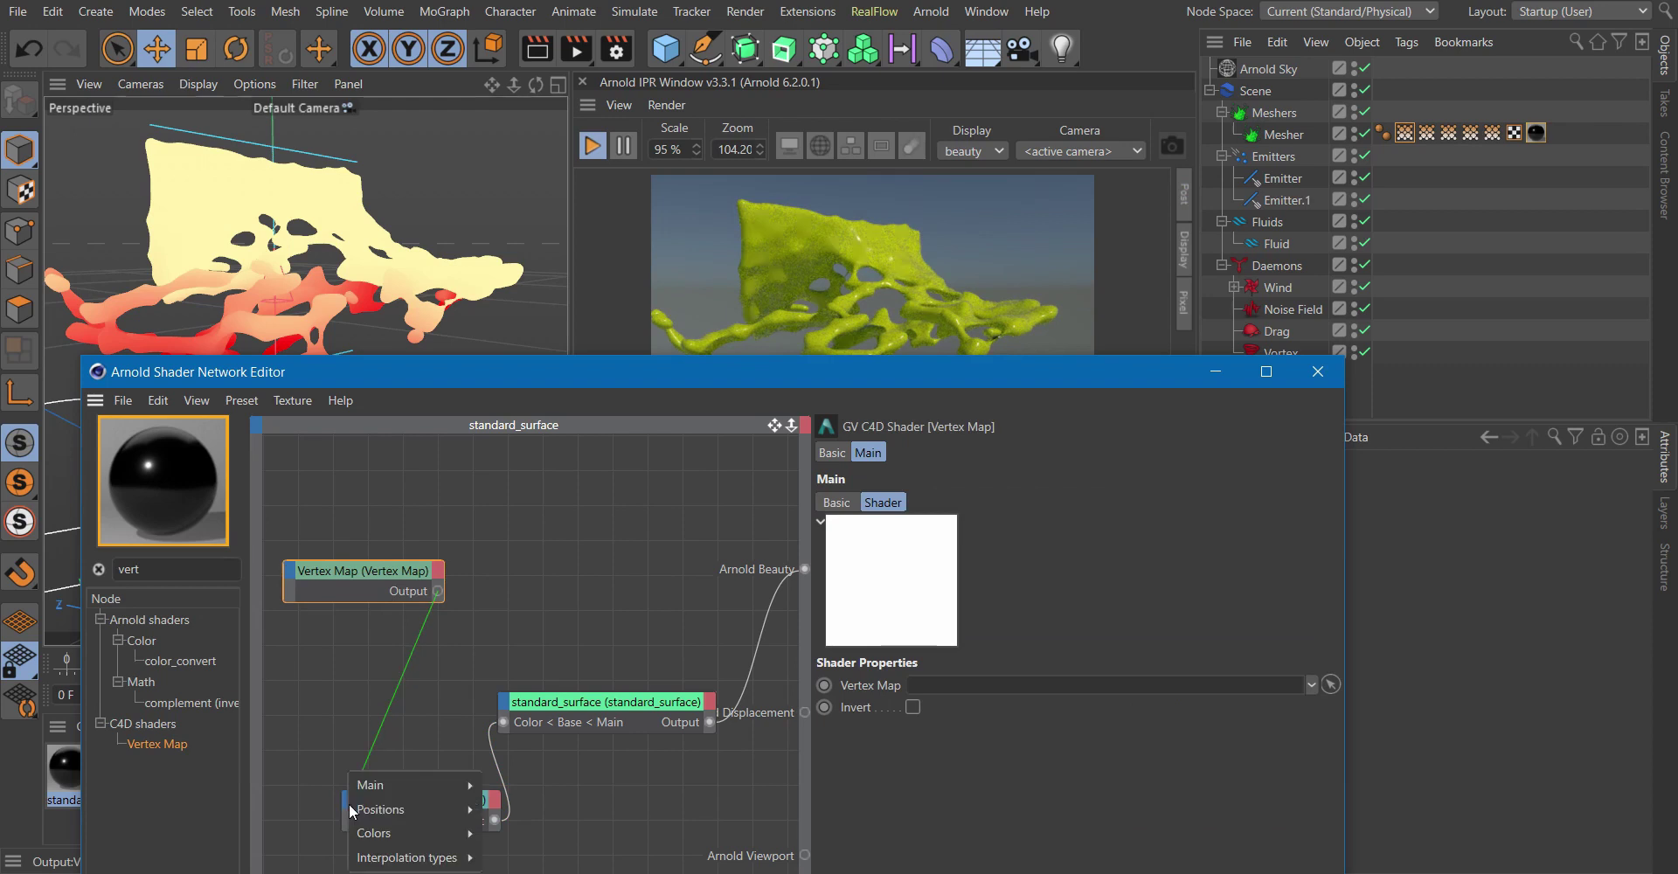
mouse_move(384, 799)
left_click(503, 785)
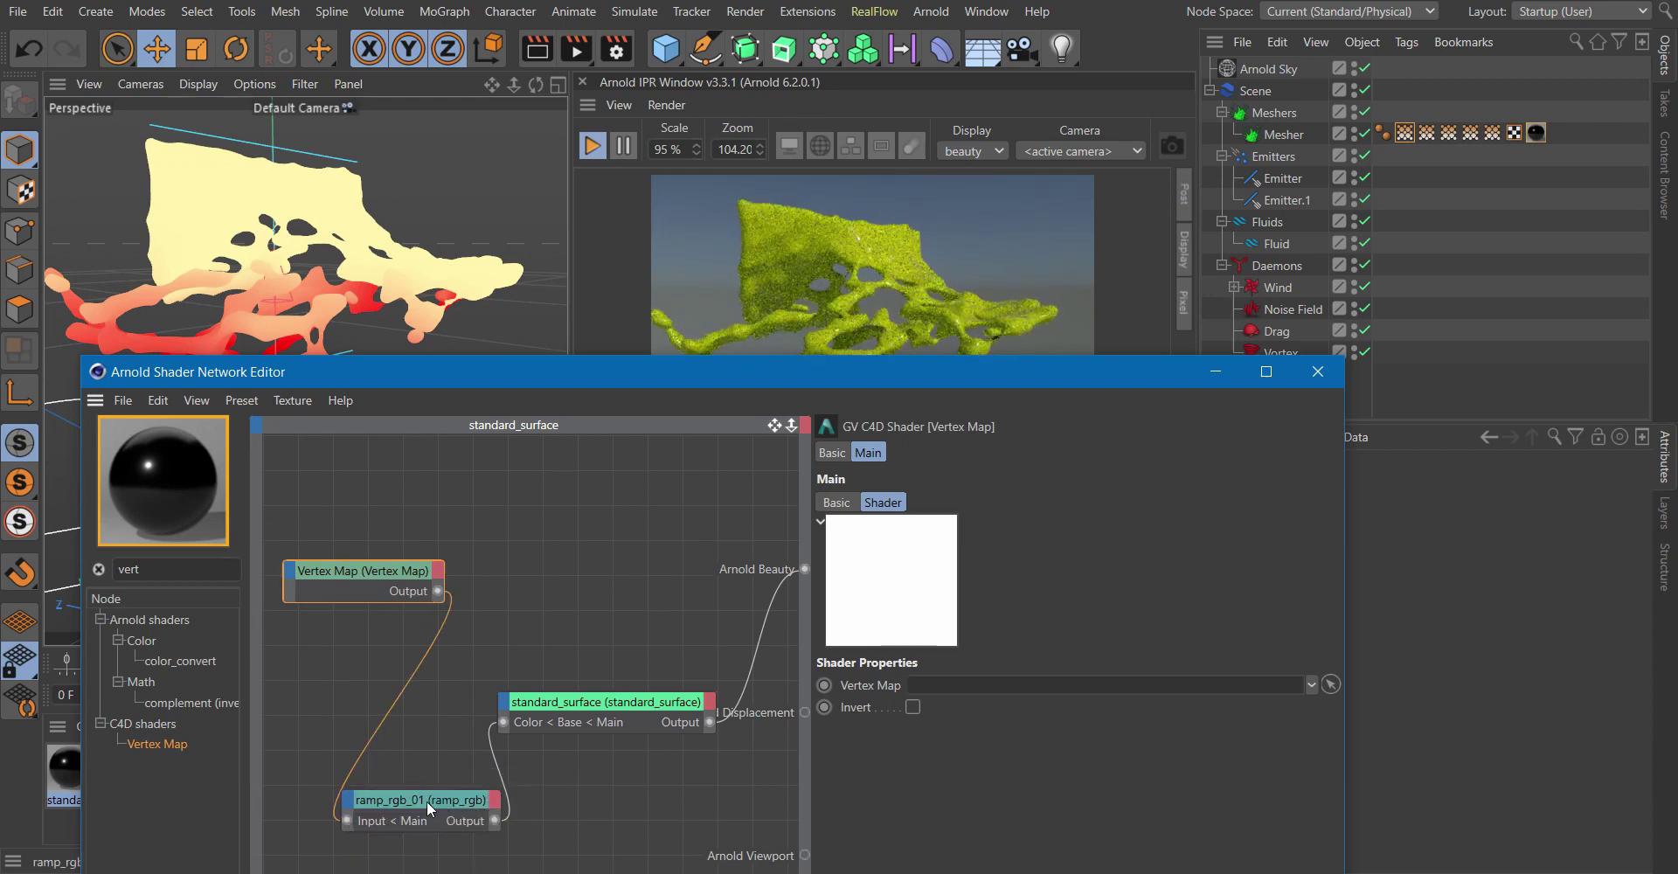
- Assign the Mesher's weight1 vertex map to the Vertex Map shader and refresh the IPR render
left_click(427, 801)
left_click(365, 571)
left_click_drag(1107, 376, 548, 274)
left_click(1405, 136)
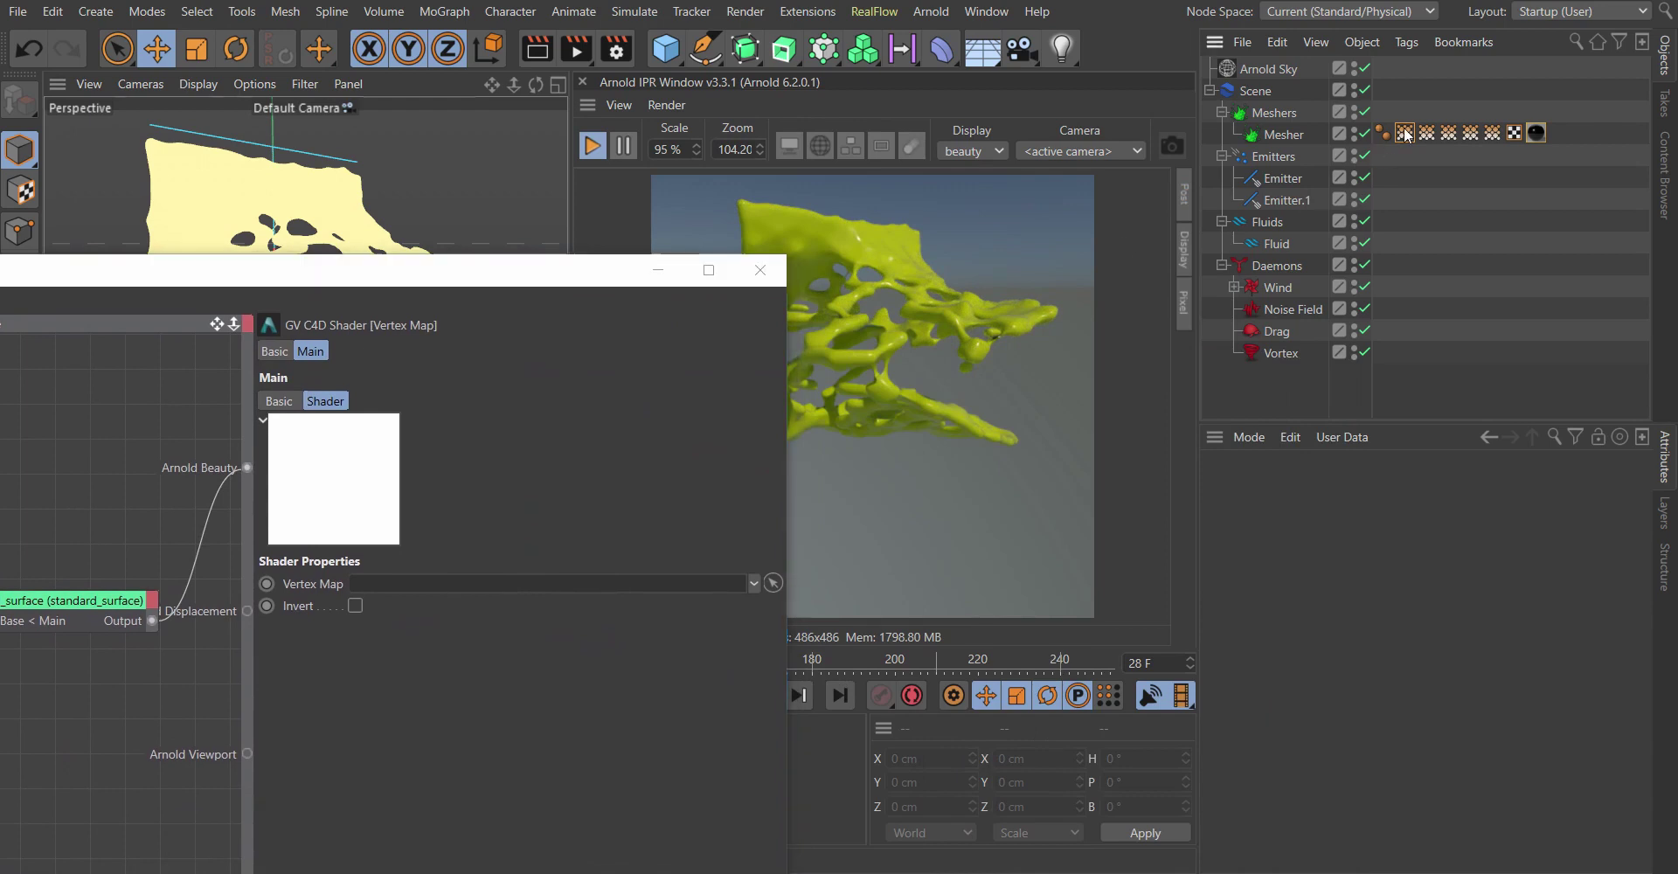
left_click_drag(534, 591, 524, 592)
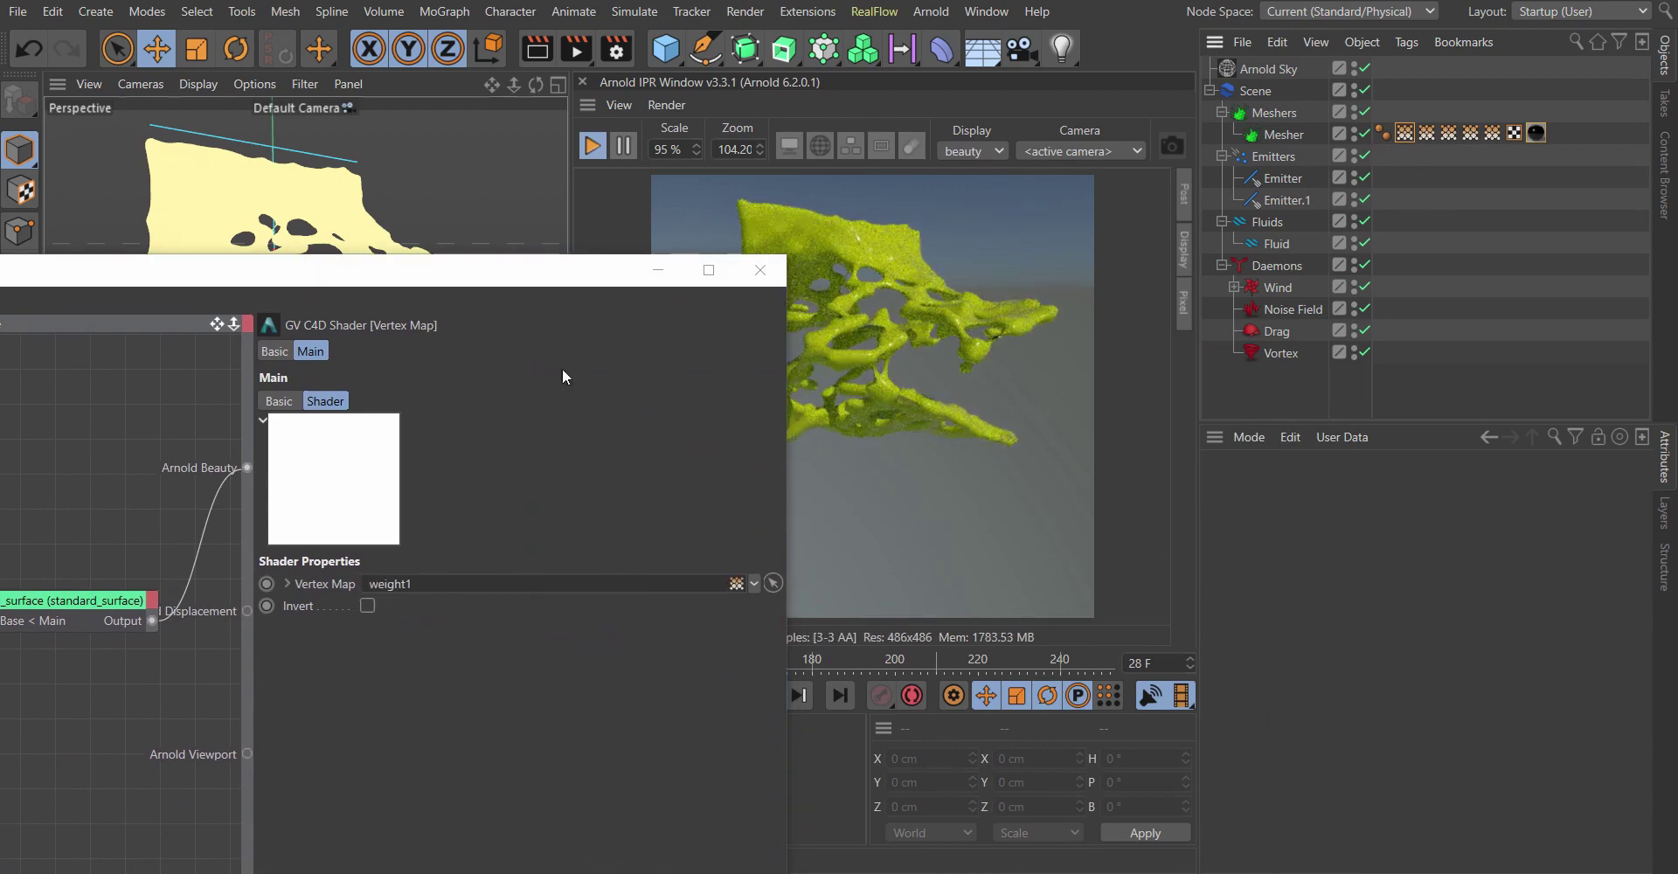
left_click(592, 147)
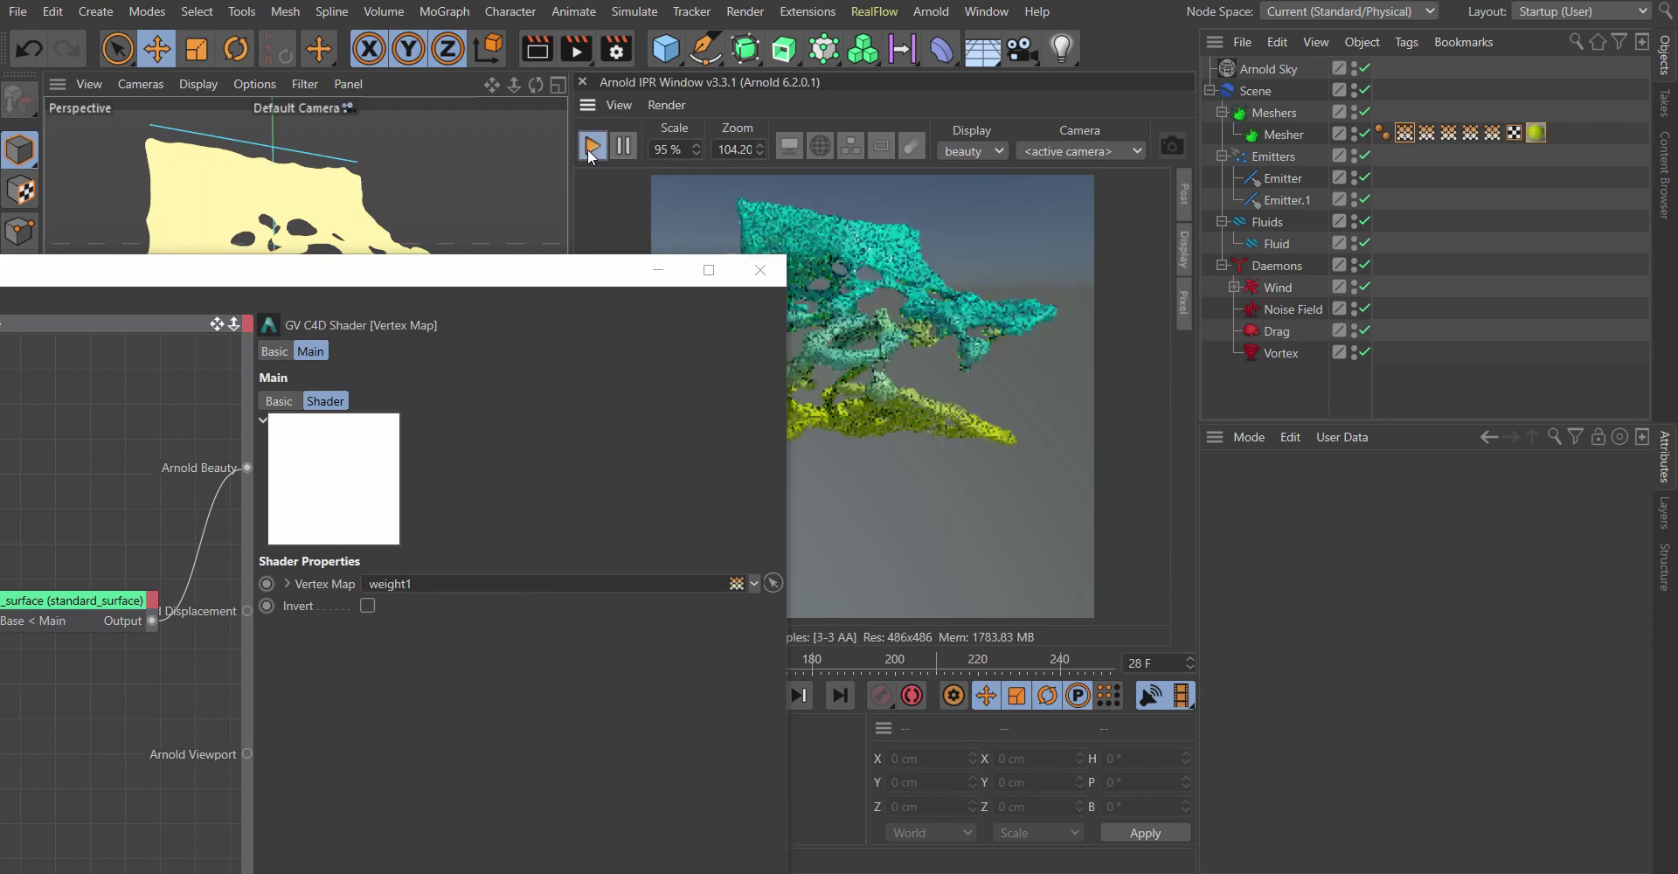
- Inspect the fluid's color blending up close and add a green knot at about 50.6 % on the ramp_rgb gradient
left_click_drag(542, 283, 654, 576)
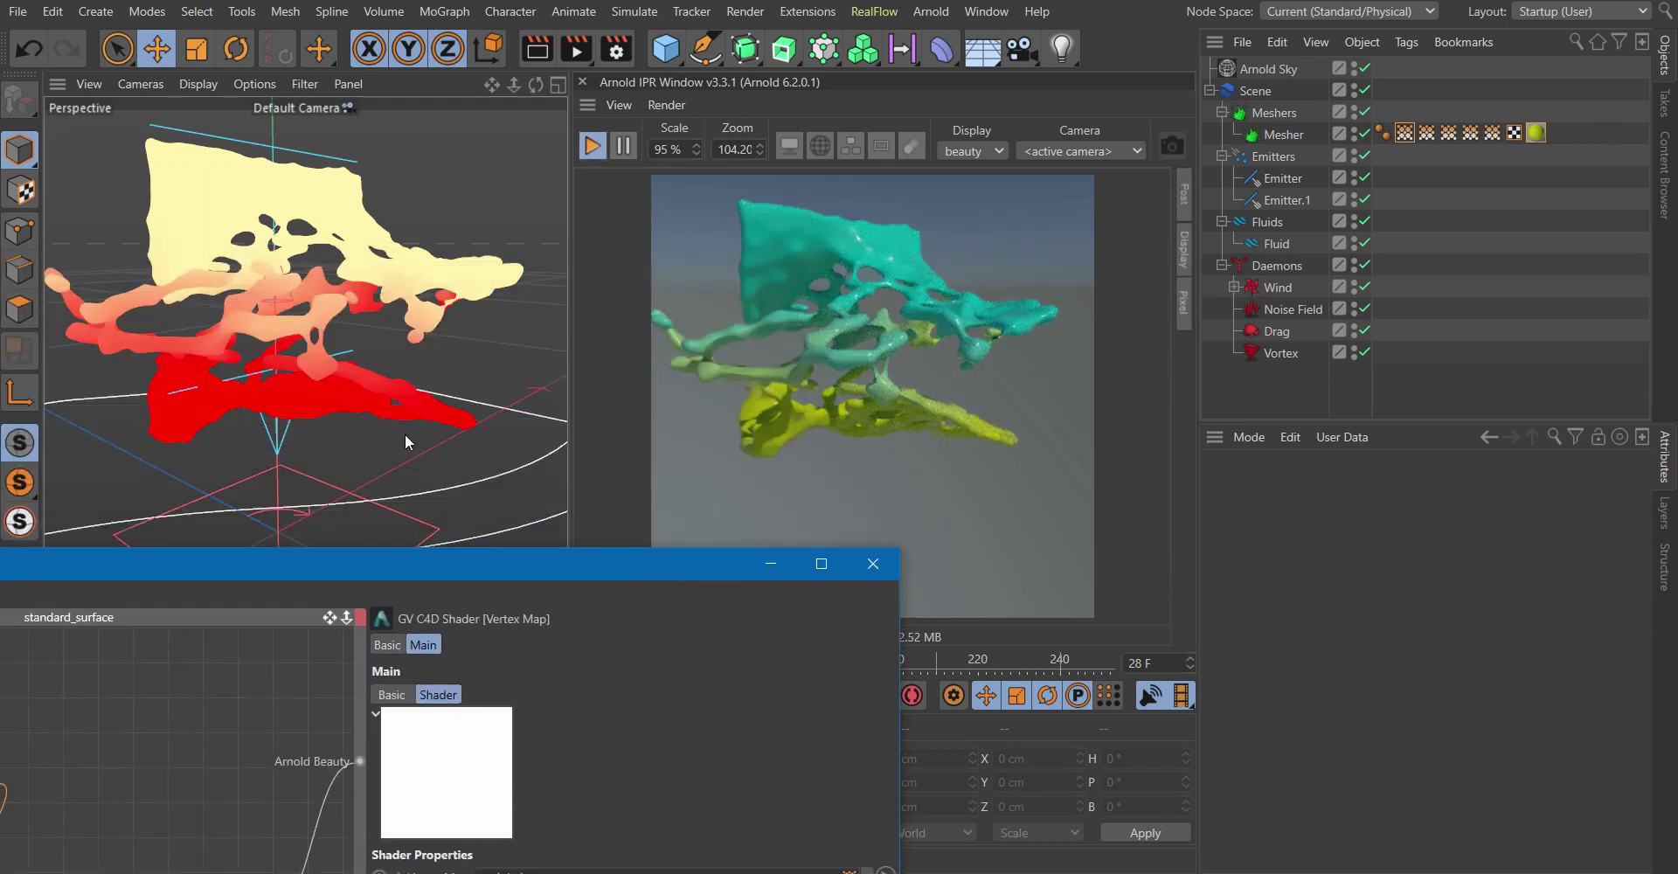
scroll(333, 320, "up", 2)
middle_click_drag(332, 320, 352, 333, "alt")
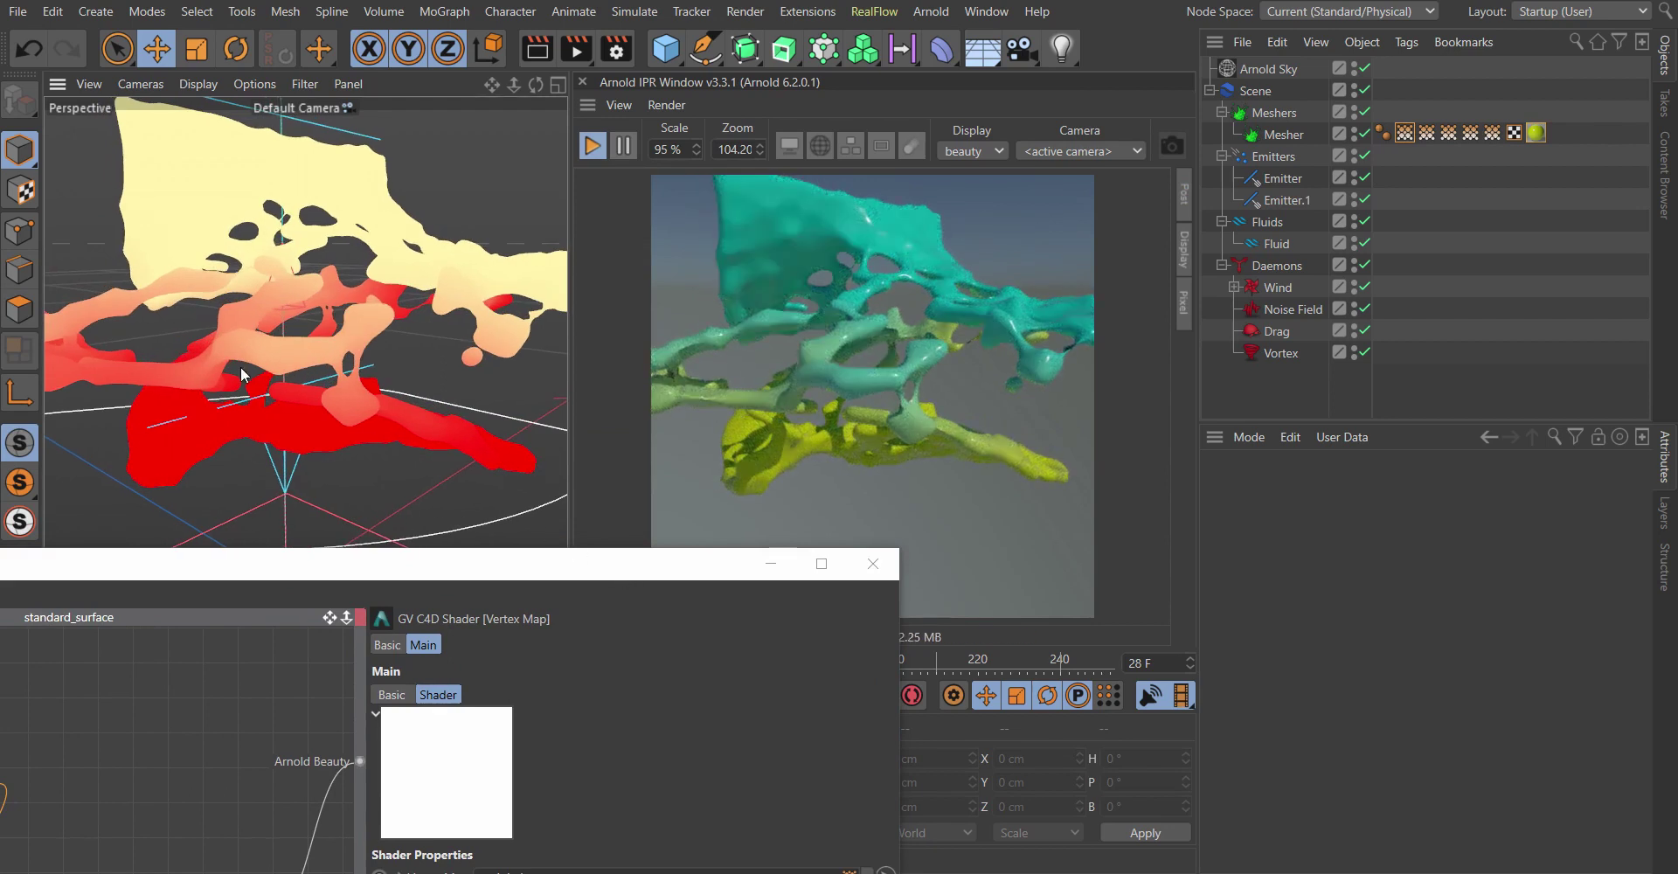
right_click_drag(306, 360, 349, 448, "alt")
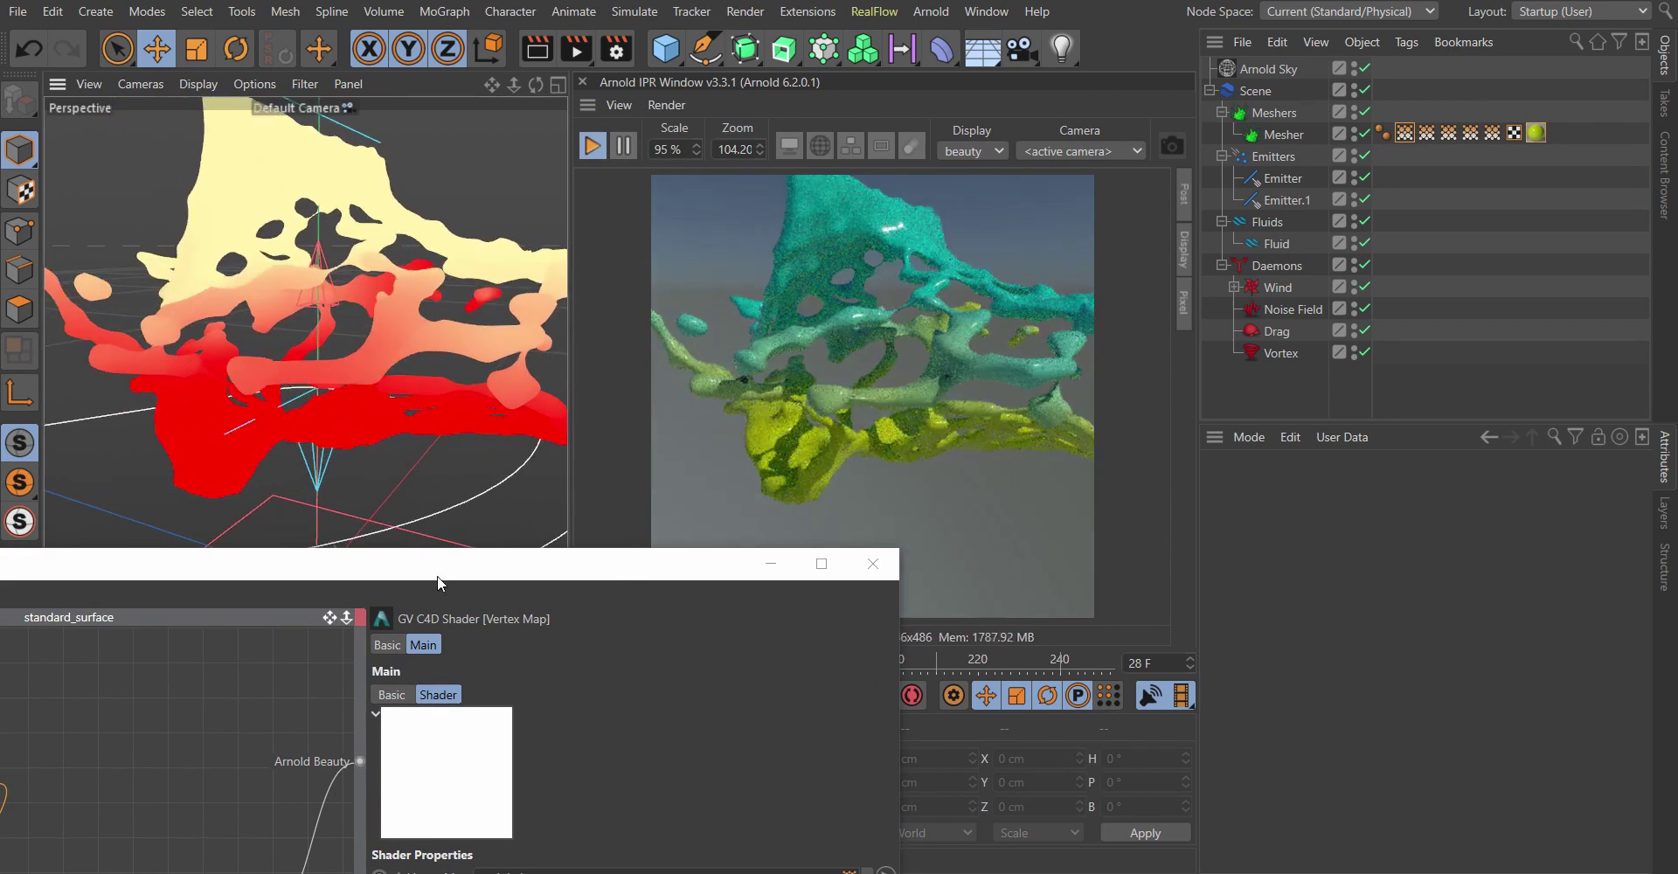
left_click_drag(437, 575, 645, 398)
left_click(174, 817)
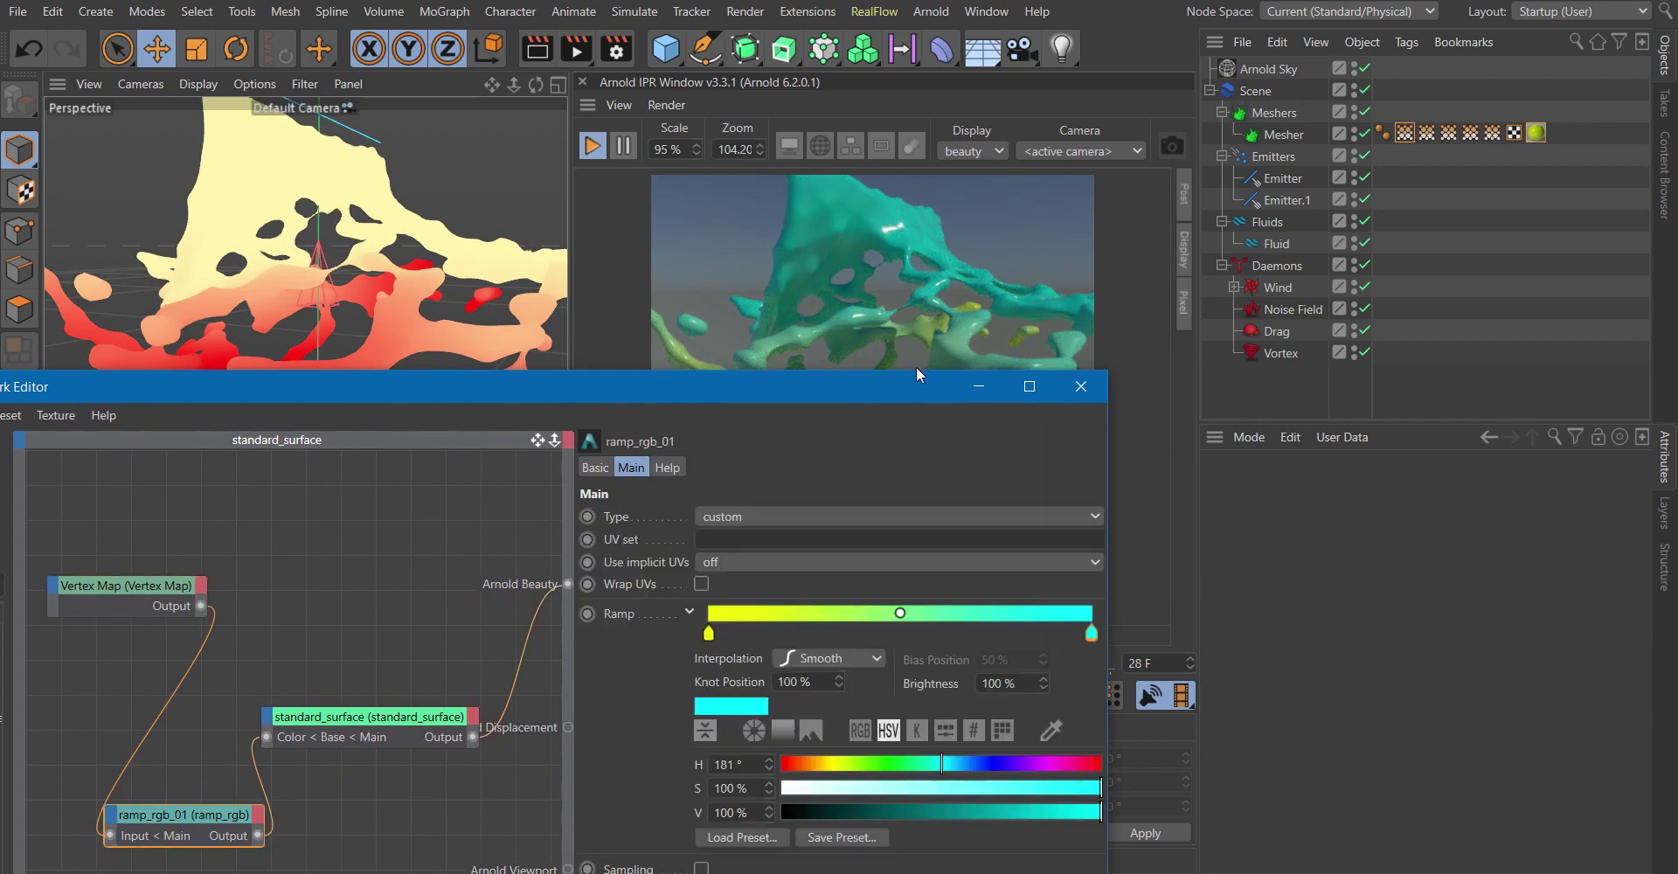
left_click_drag(874, 401, 344, 296)
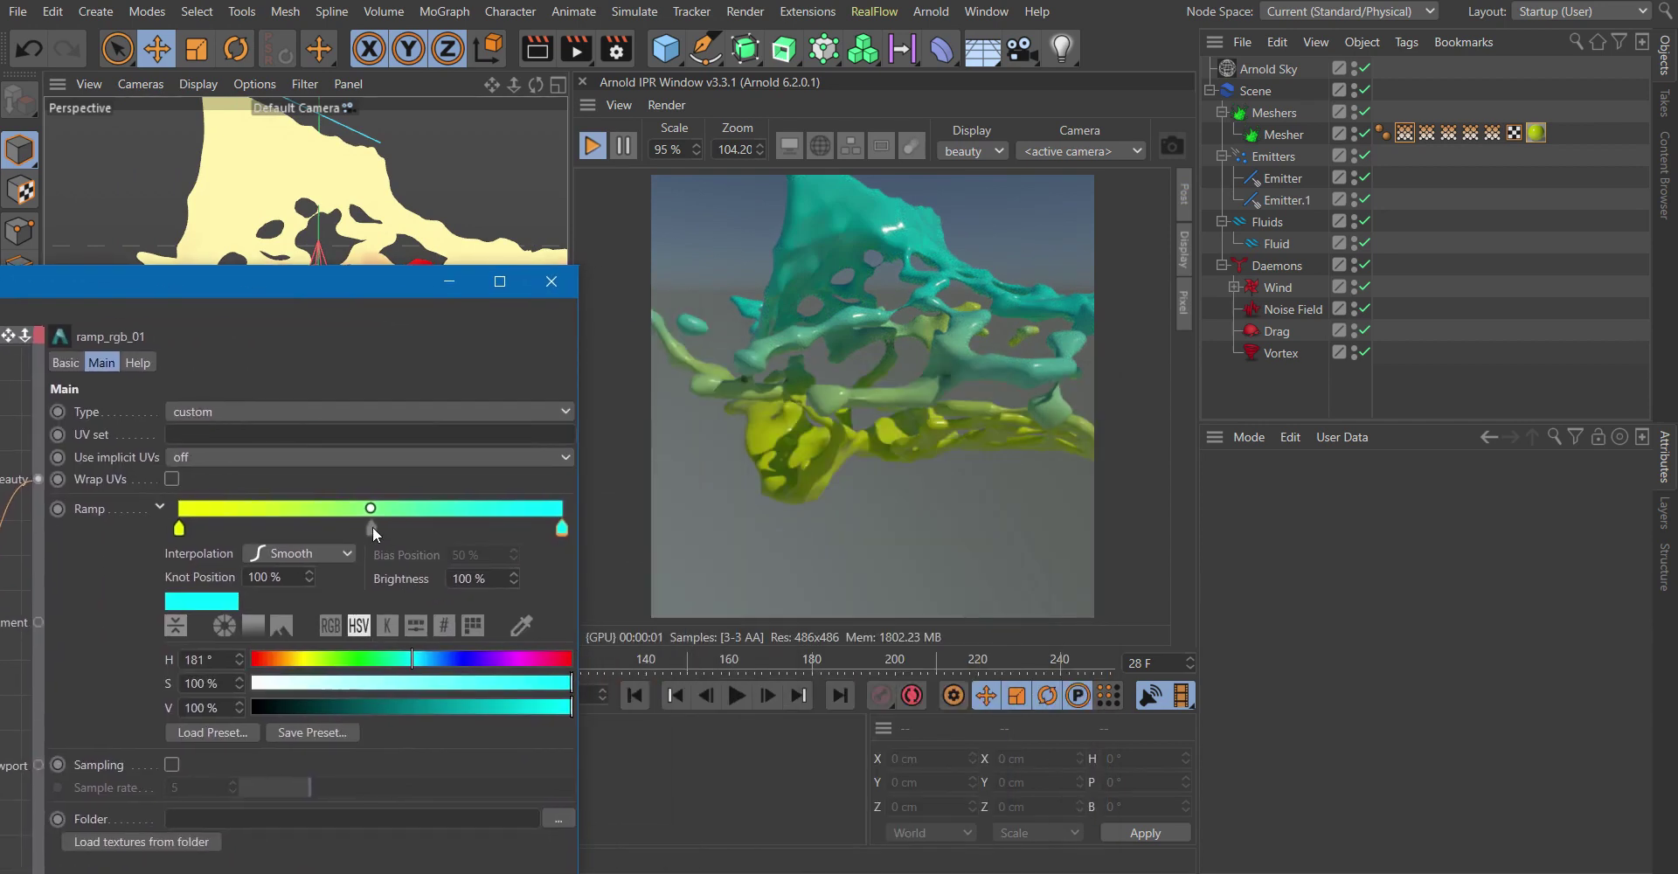
left_click(372, 526)
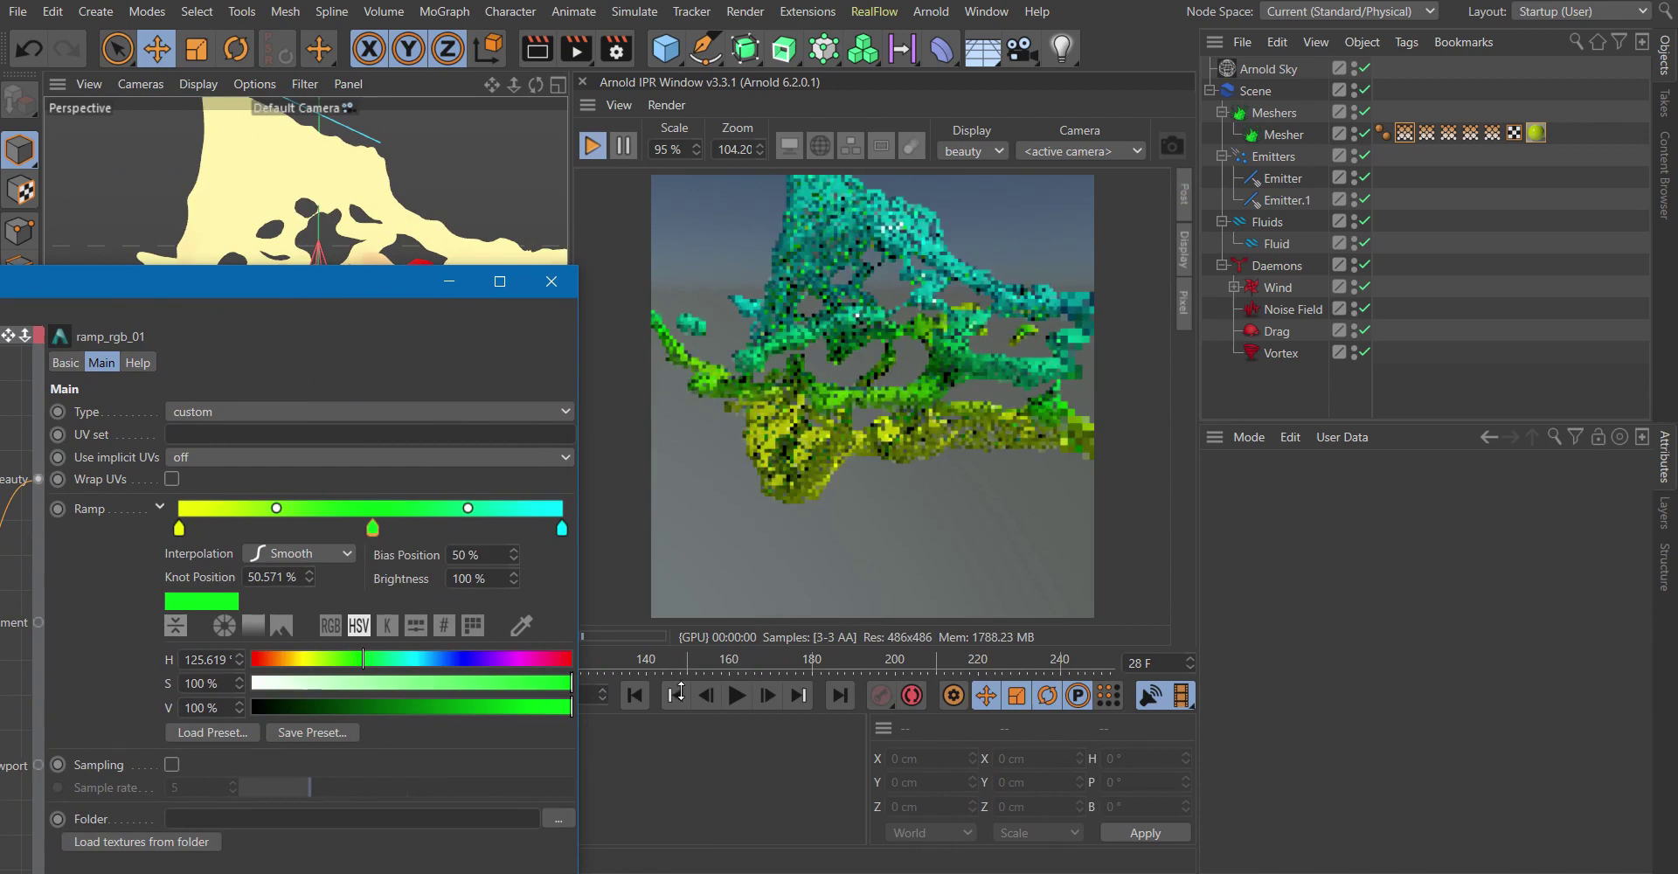
left_click_drag(511, 539, 275, 538)
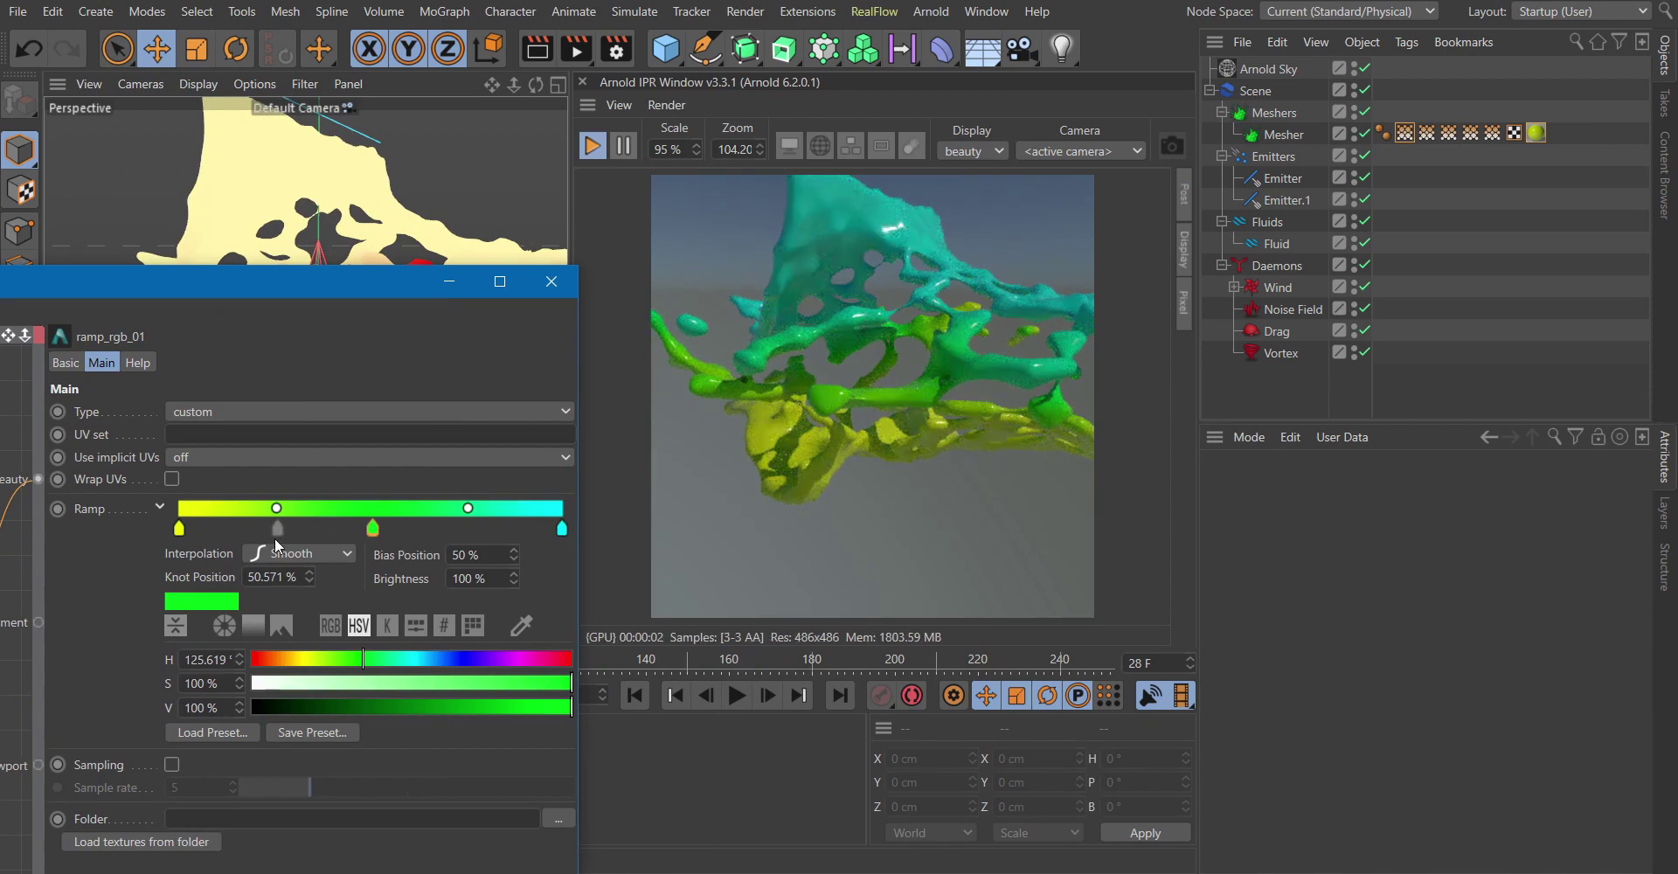
- Set the ramp's first knot to a hue of 50°, close the network editor and check the whole mesh in the render
left_click(181, 530)
left_click_drag(306, 669, 297, 668)
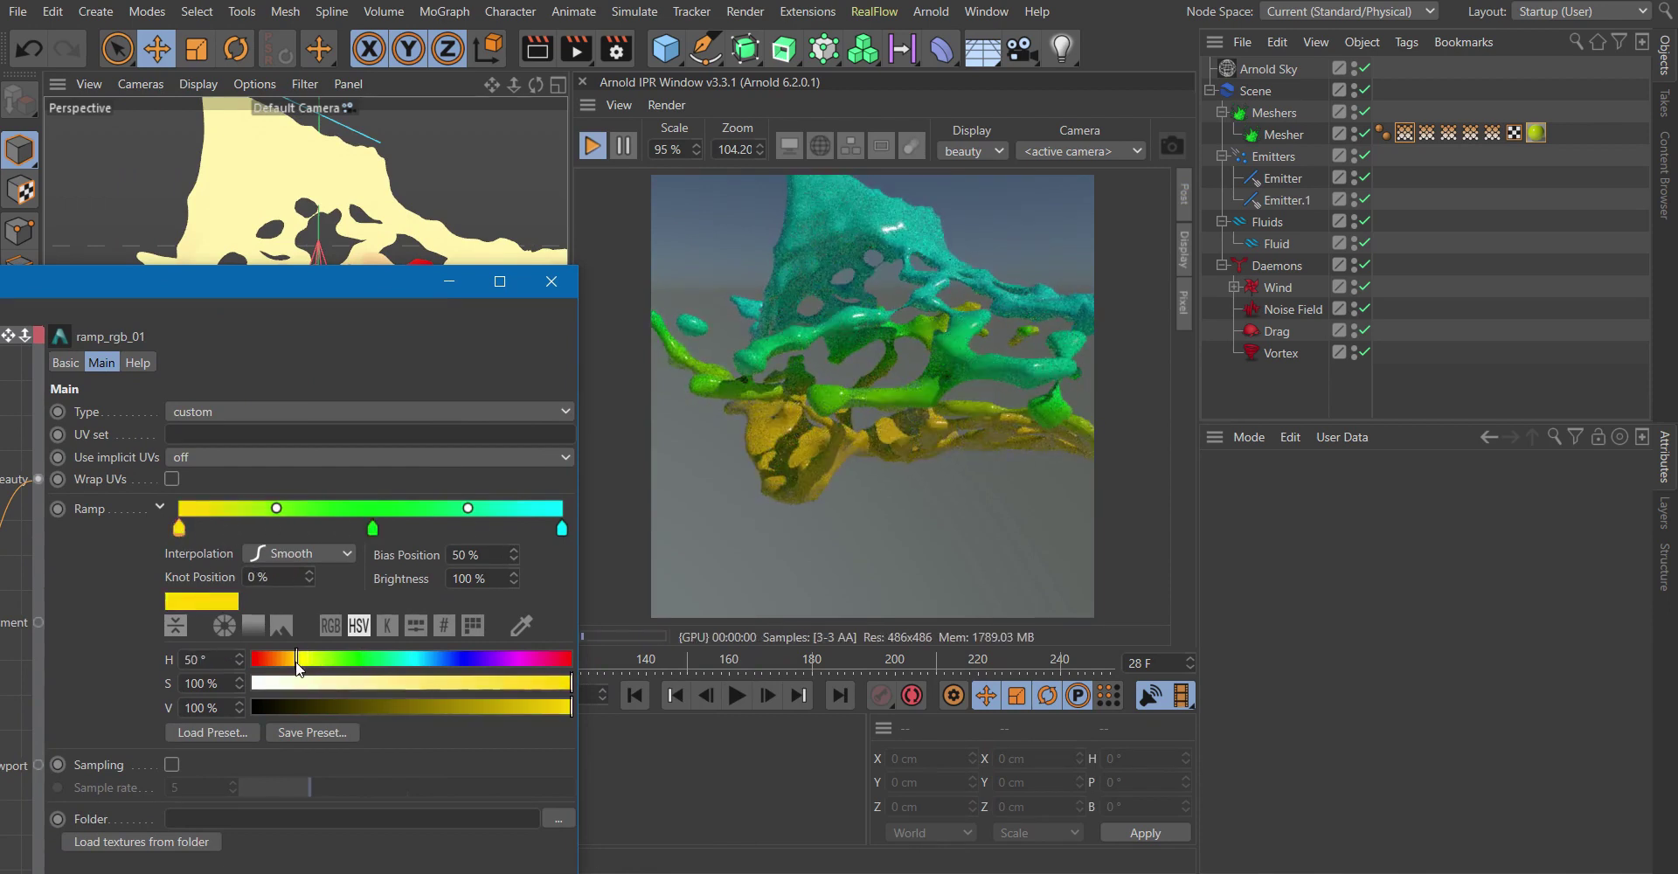
left_click(550, 281)
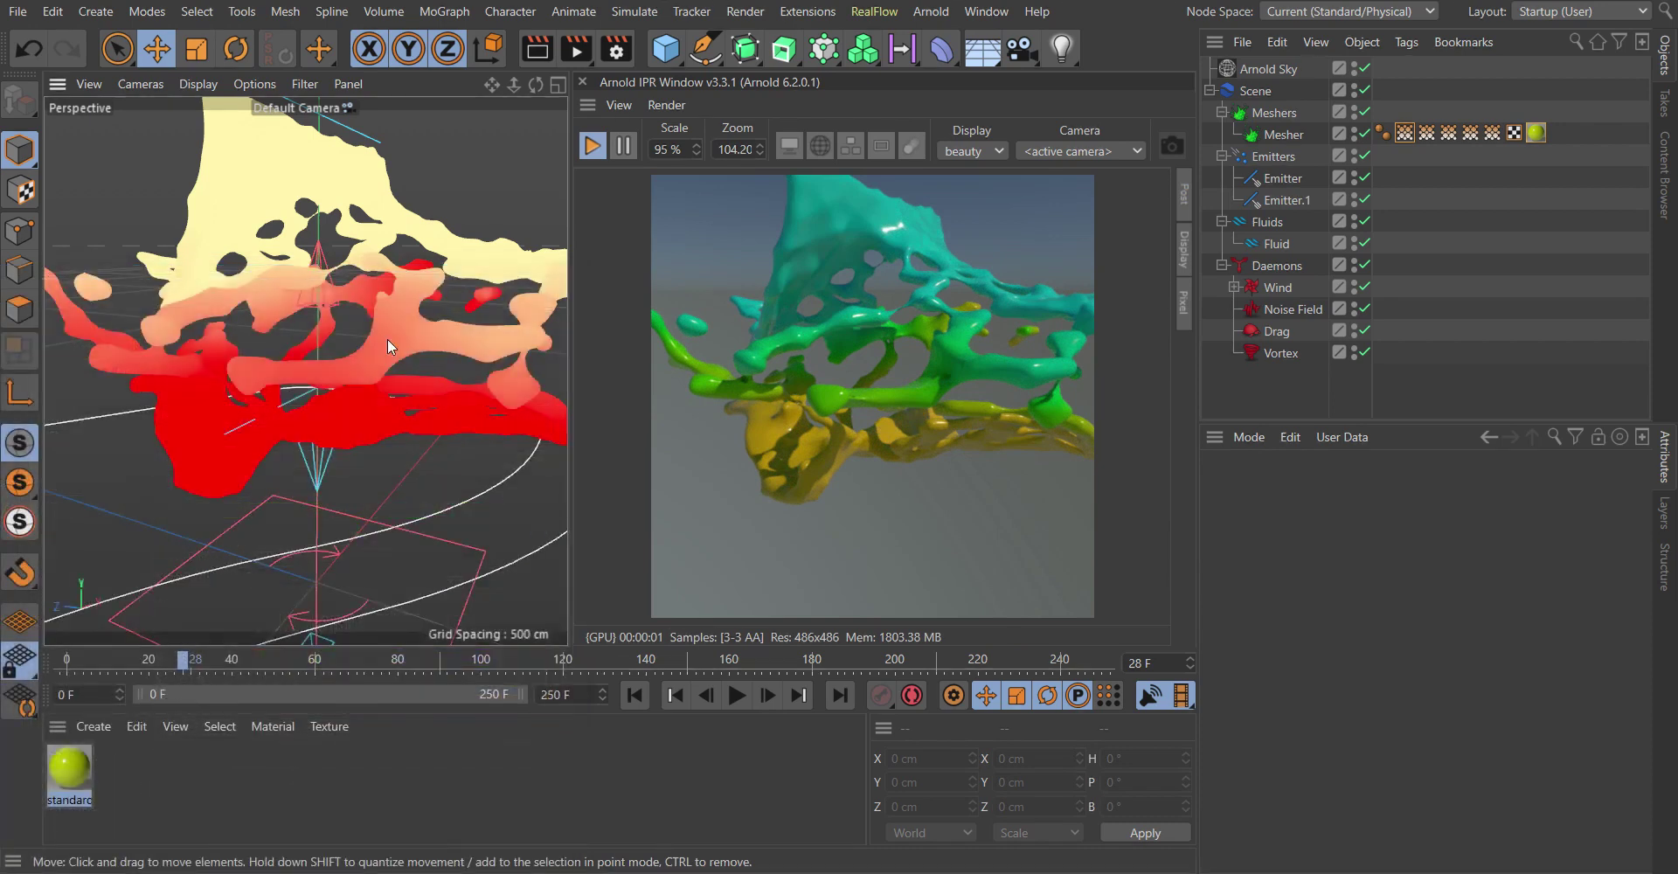
left_click_drag(312, 337, 318, 355, "alt")
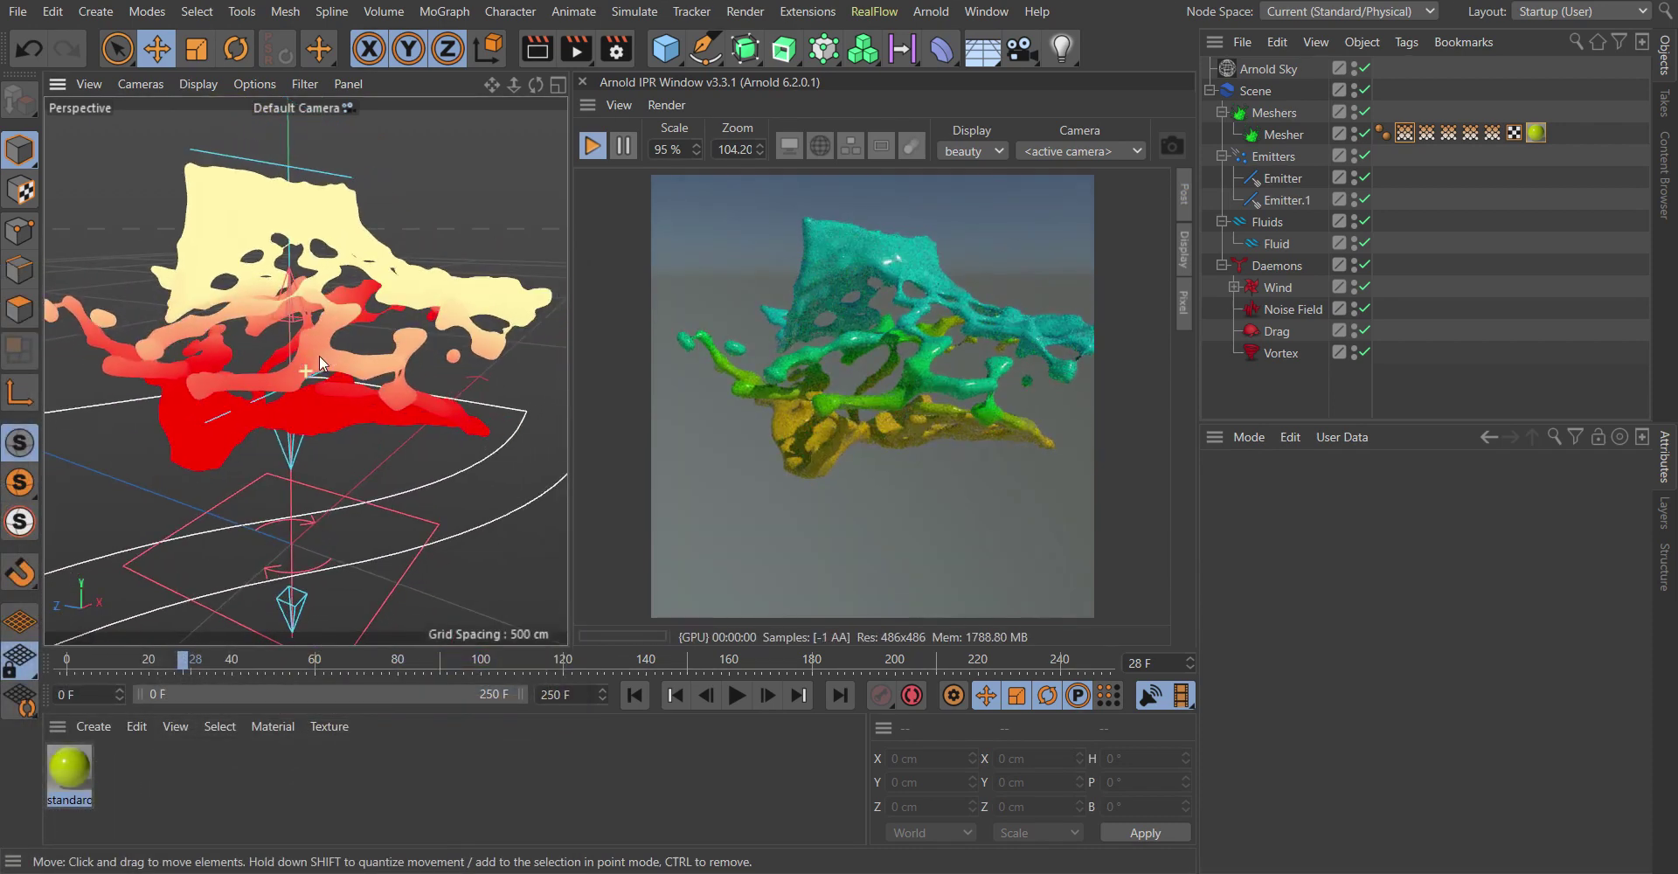
scroll(318, 354, "down", 2)
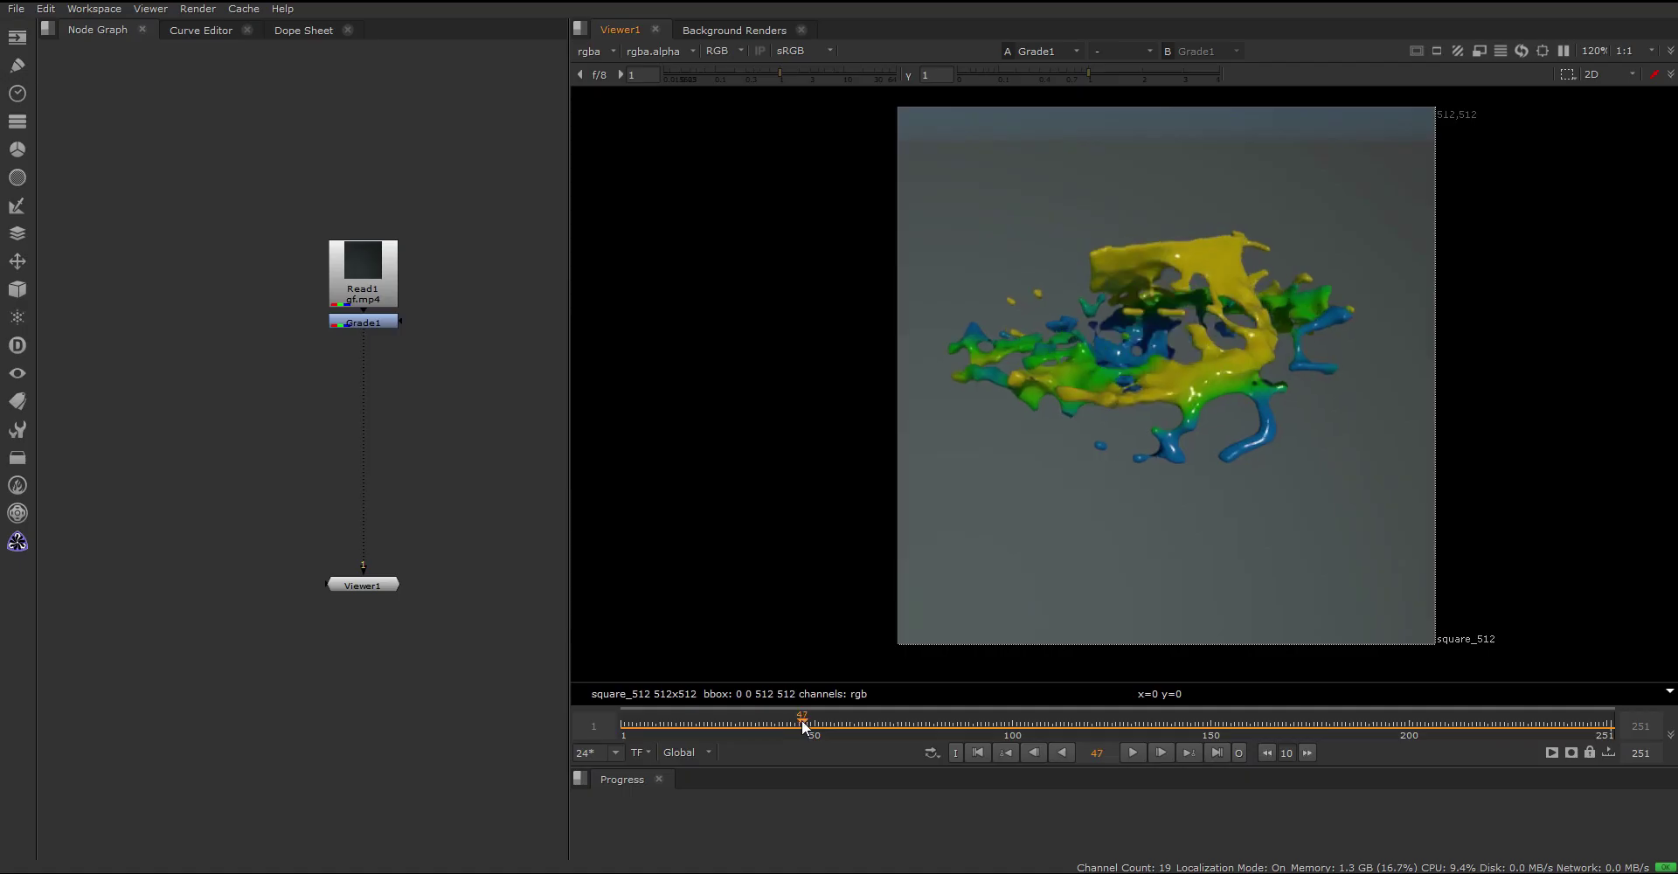
- Switch to Nuke, scrub through the rendered fluid sequence and play it back in the viewer
left_click_drag(800, 720, 974, 739)
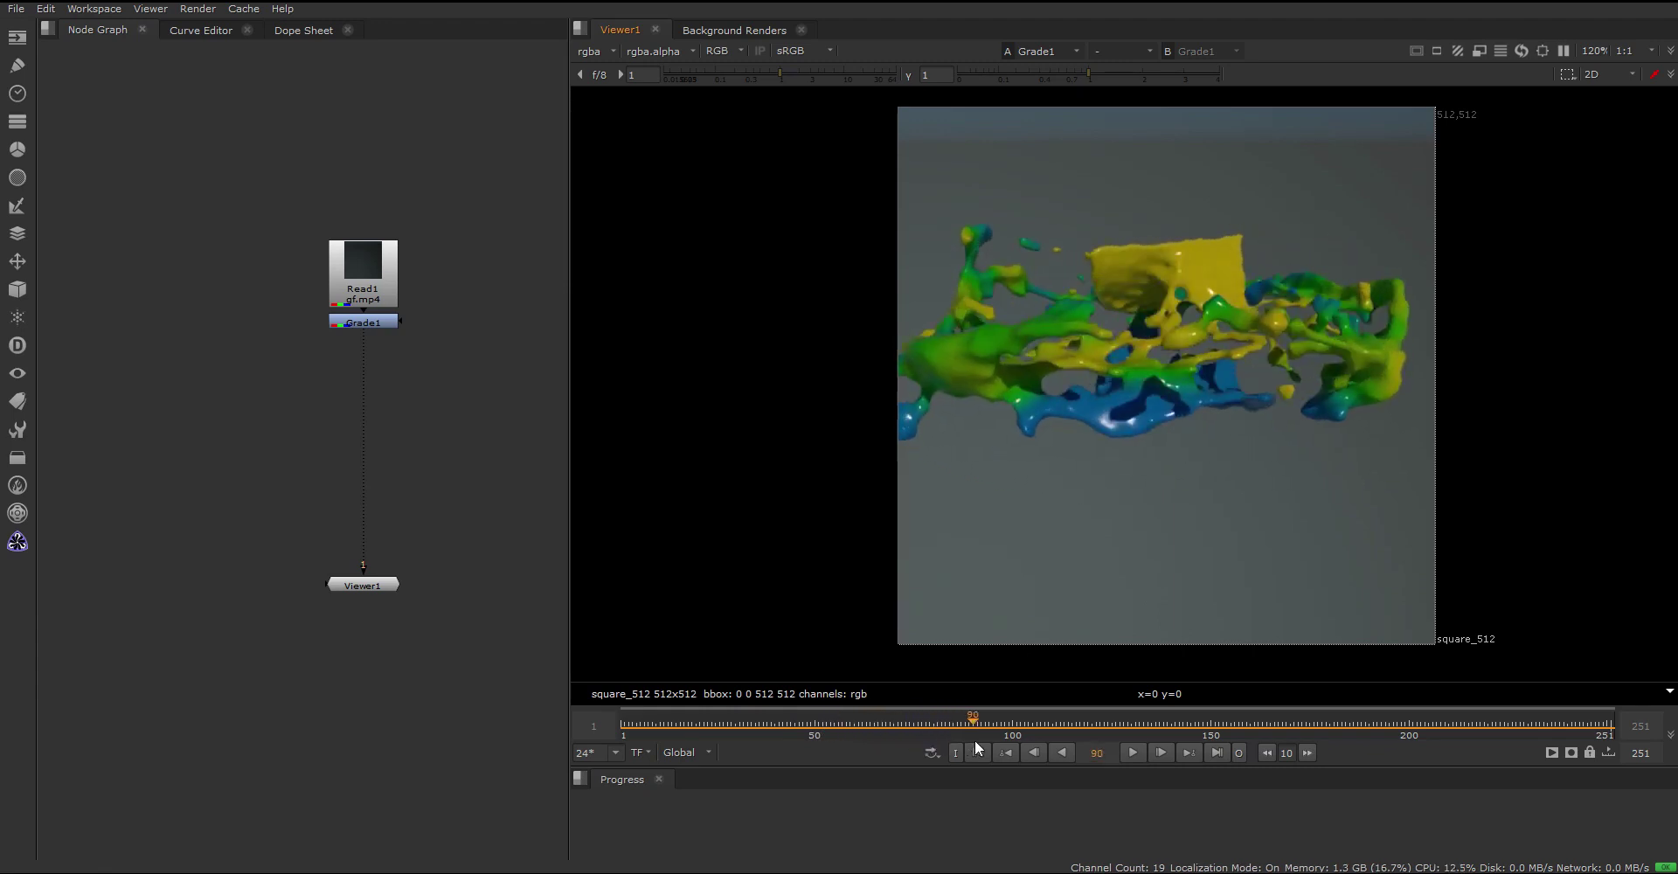
left_click(1132, 752)
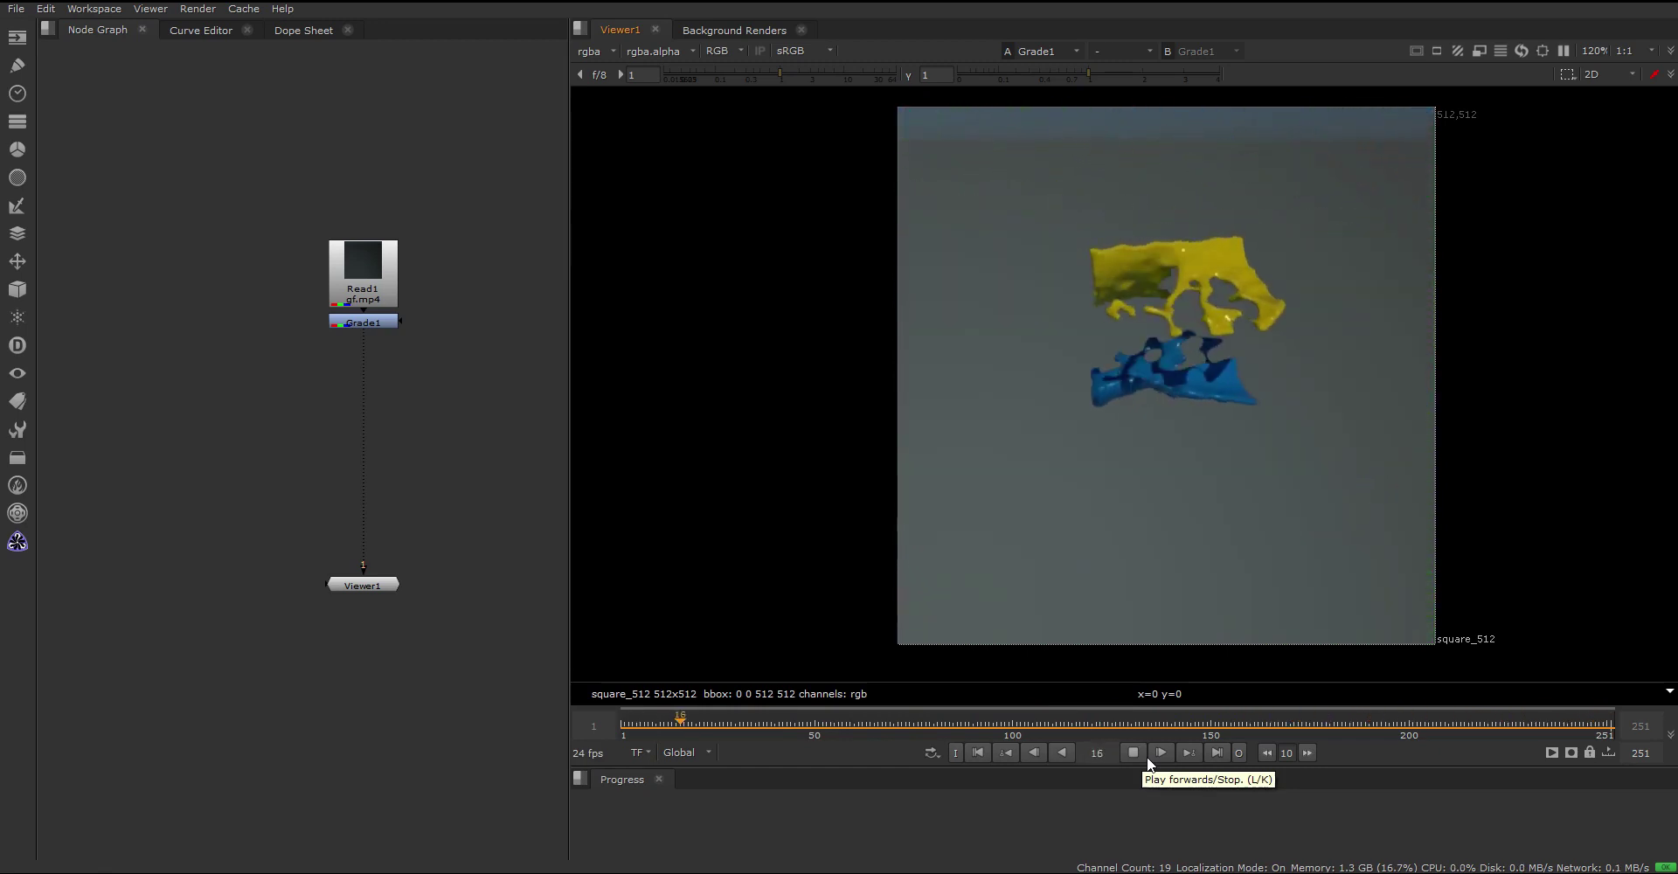
left_click(1147, 759)
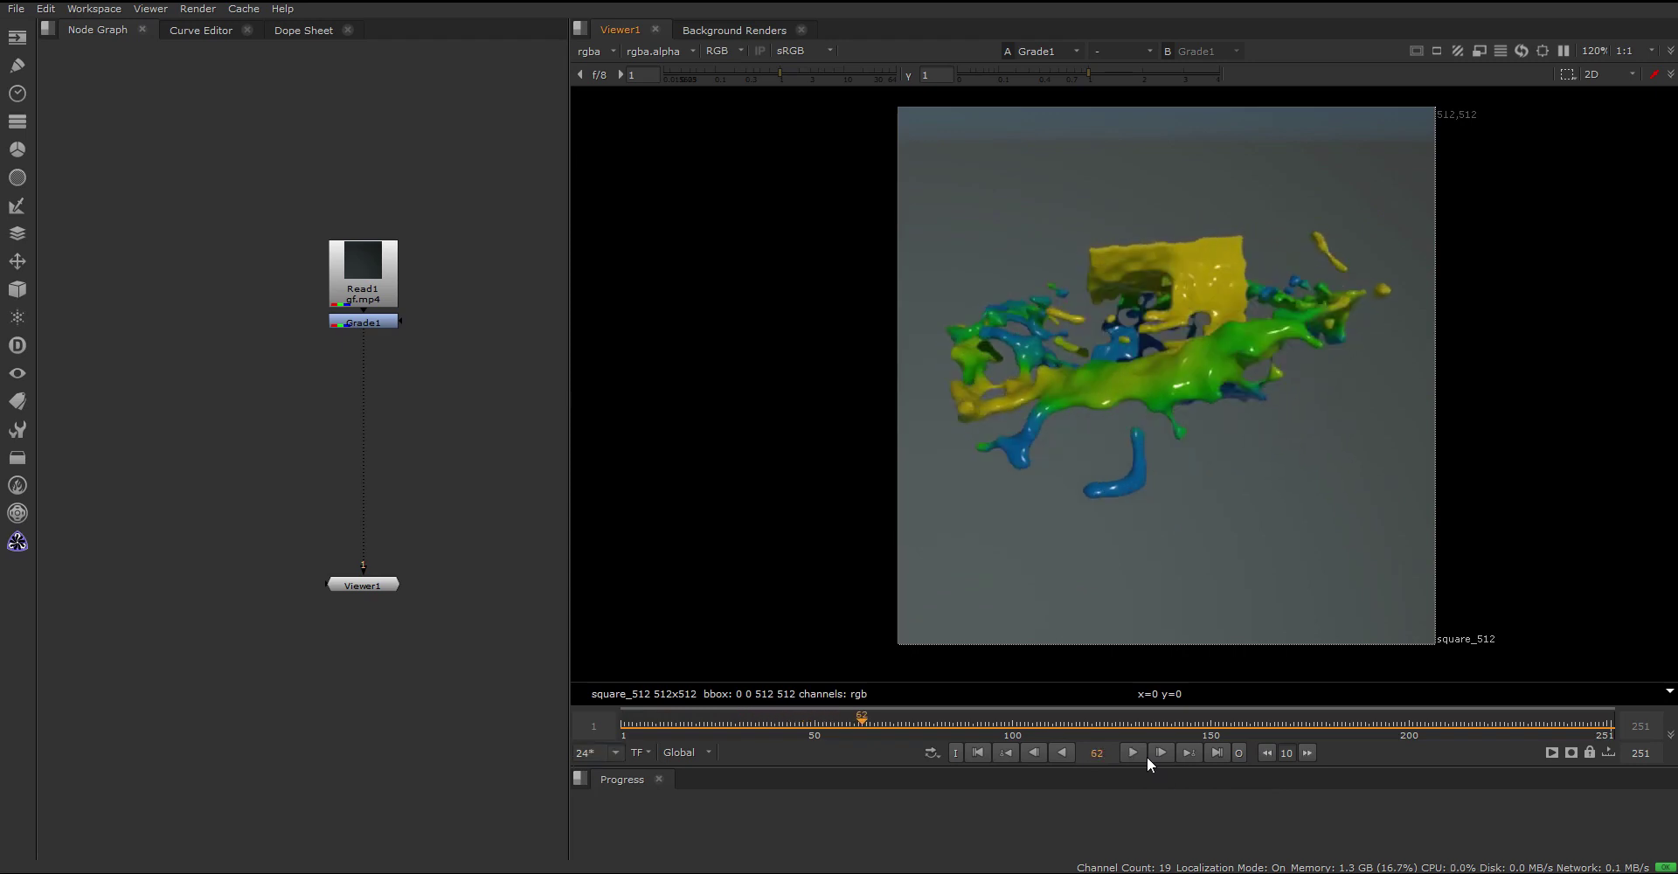
left_click(1147, 759)
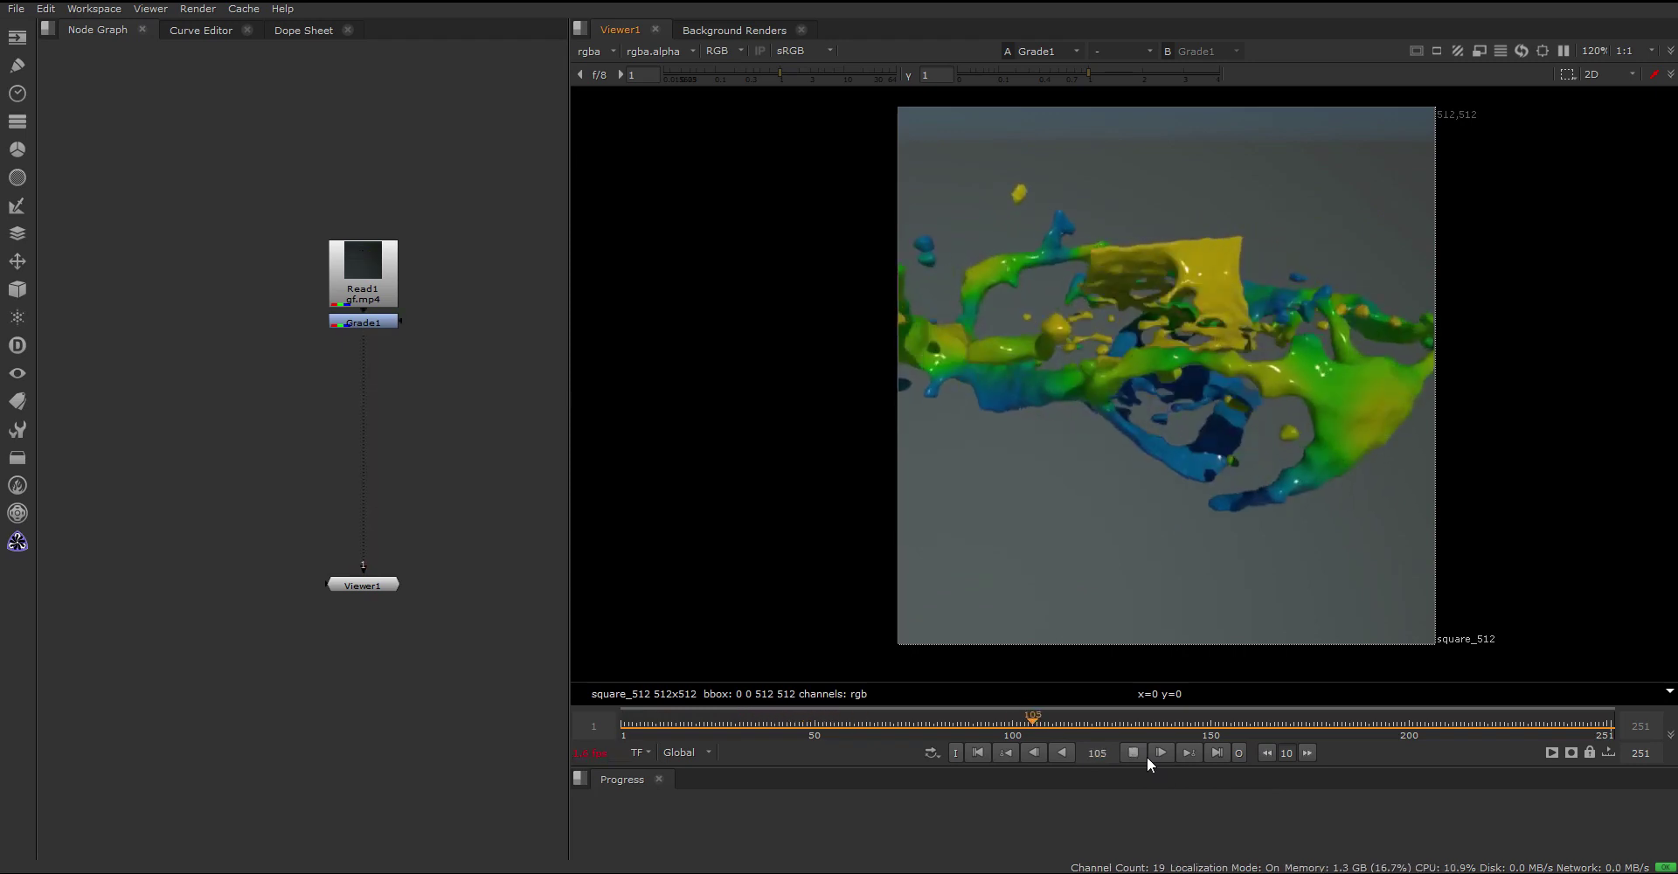